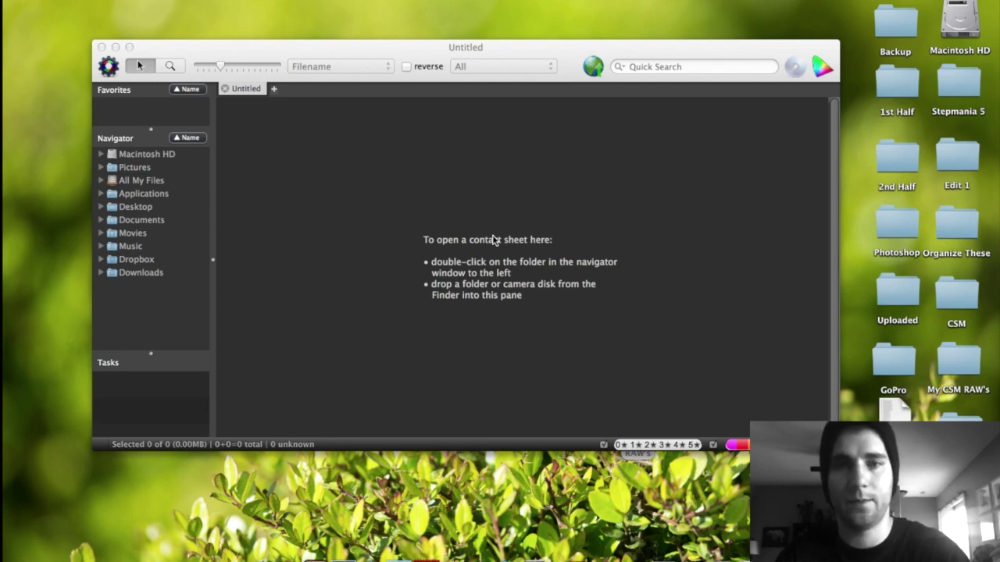
Open the Ingest dialog, check the IPTC Stationery Pad, and select the 1st Half source path
left_click(494, 240)
key("super+g")
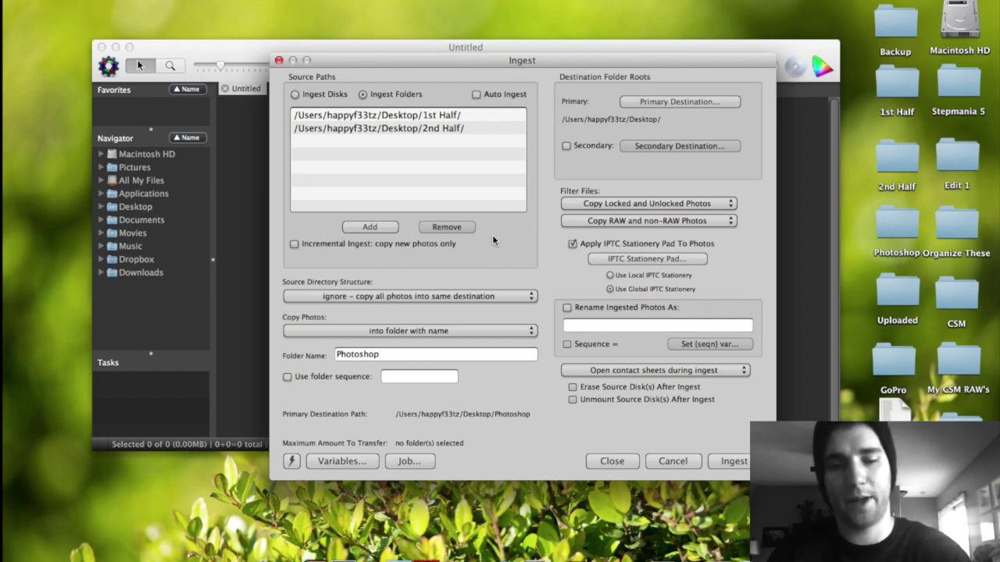
left_click_drag(524, 61, 500, 55)
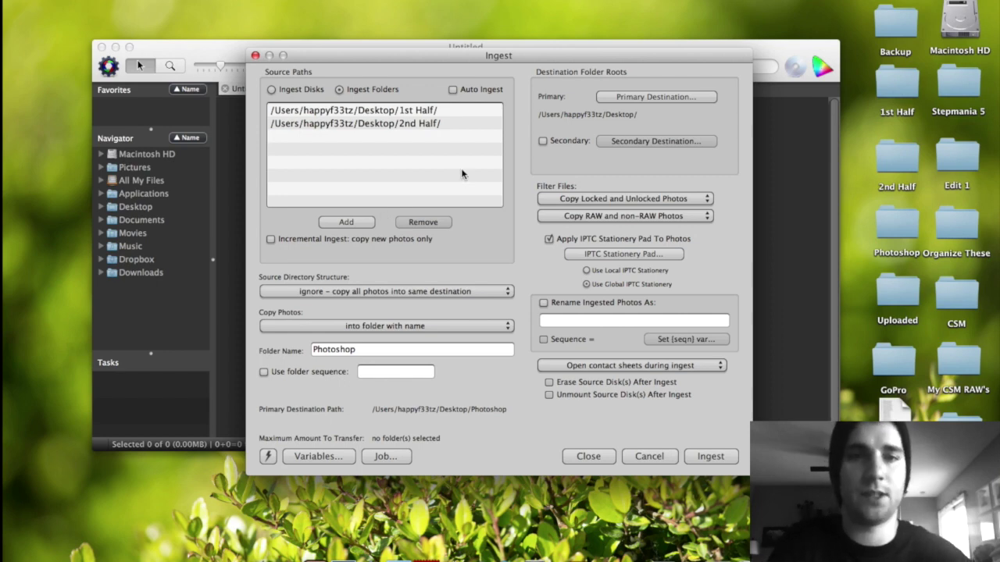
left_click(581, 255)
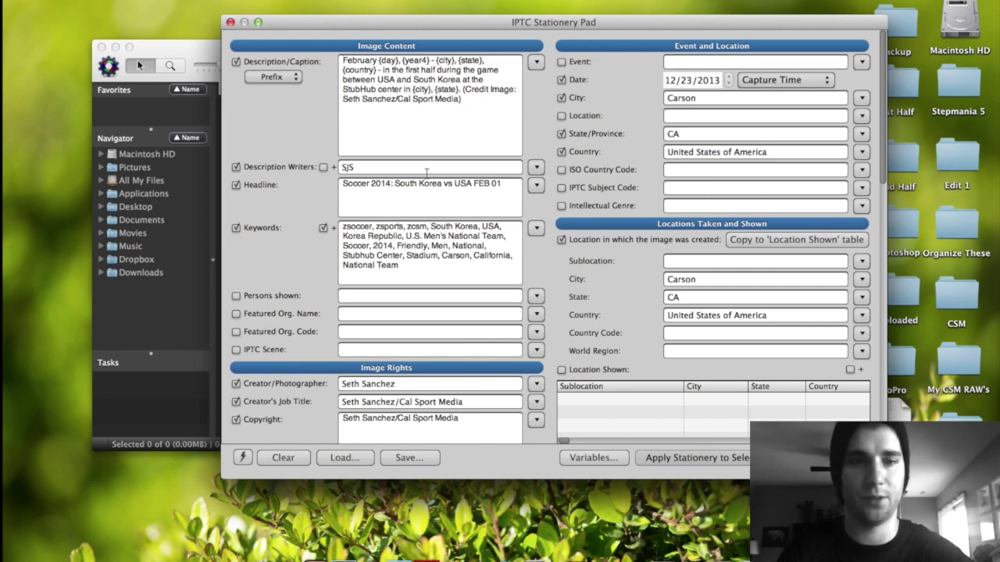
key("super+w")
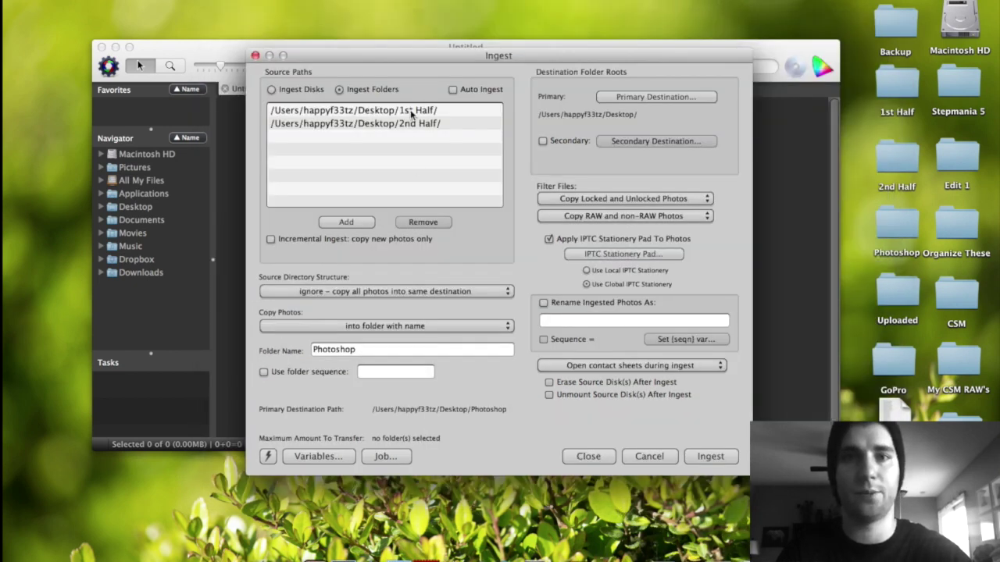
left_click(411, 112)
Select the 1st Half and 2nd Half source paths and their matching Desktop folders
left_click(400, 122)
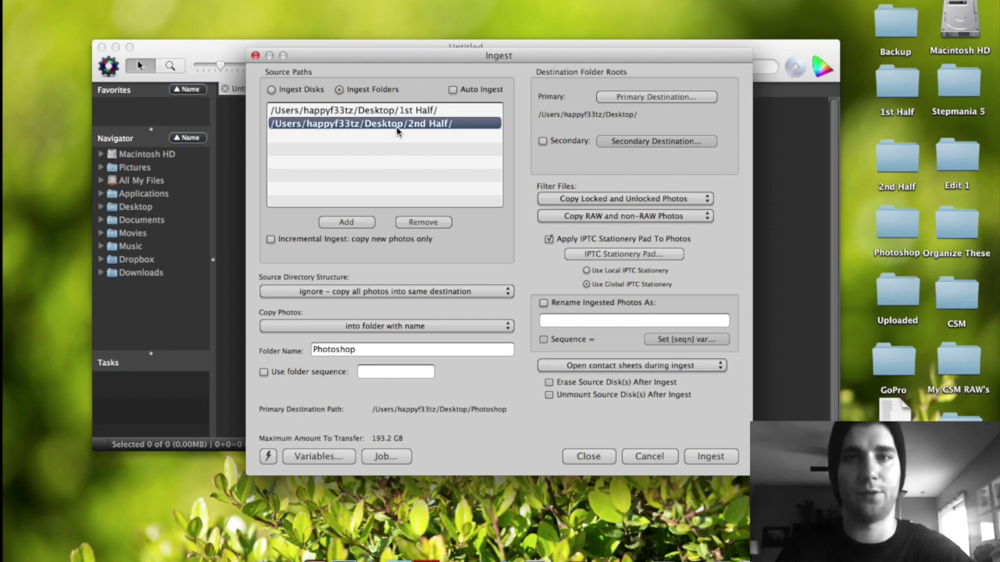
left_click(403, 112)
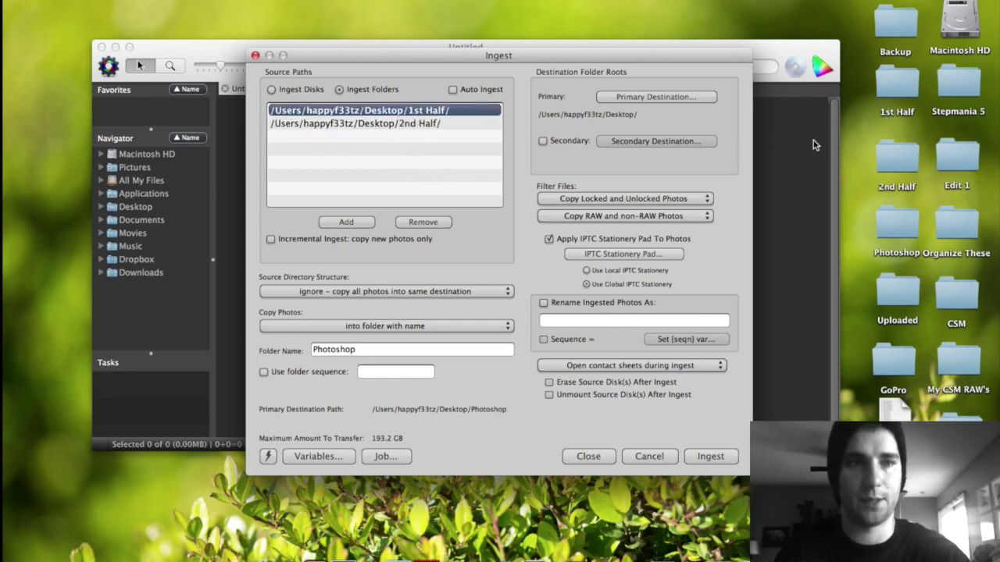
left_click(896, 92)
left_click(383, 125)
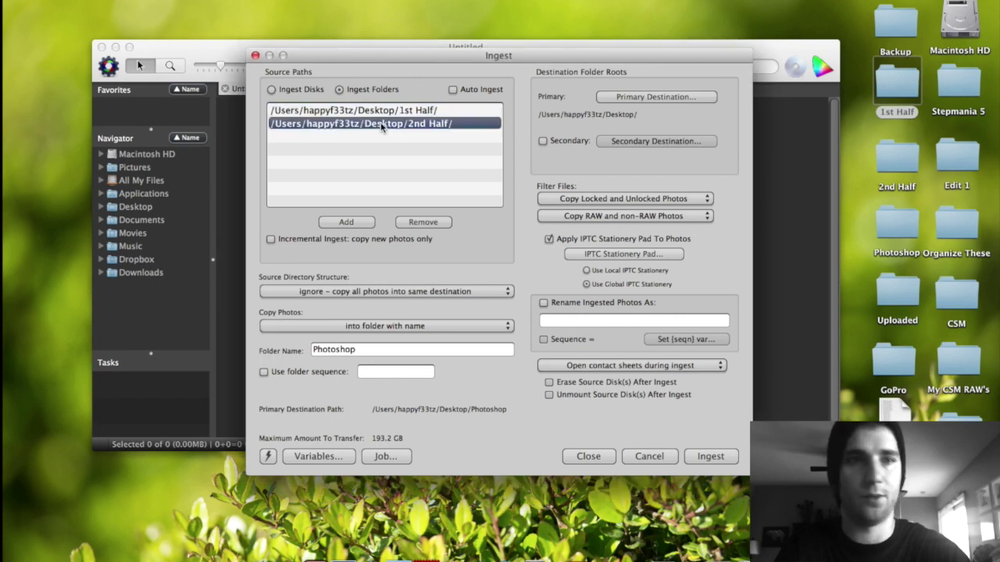
left_click(896, 166)
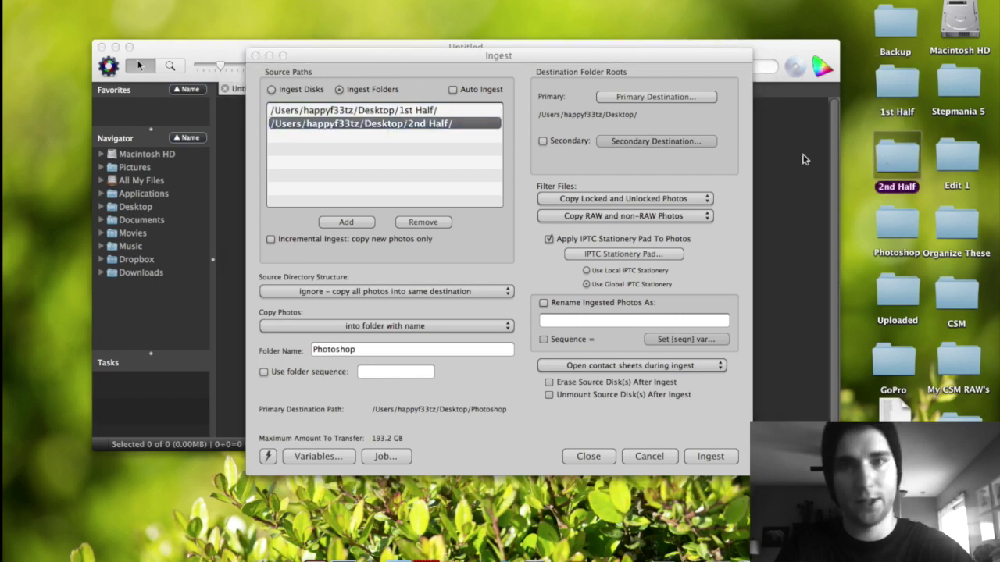
left_click(415, 115)
left_click(419, 113)
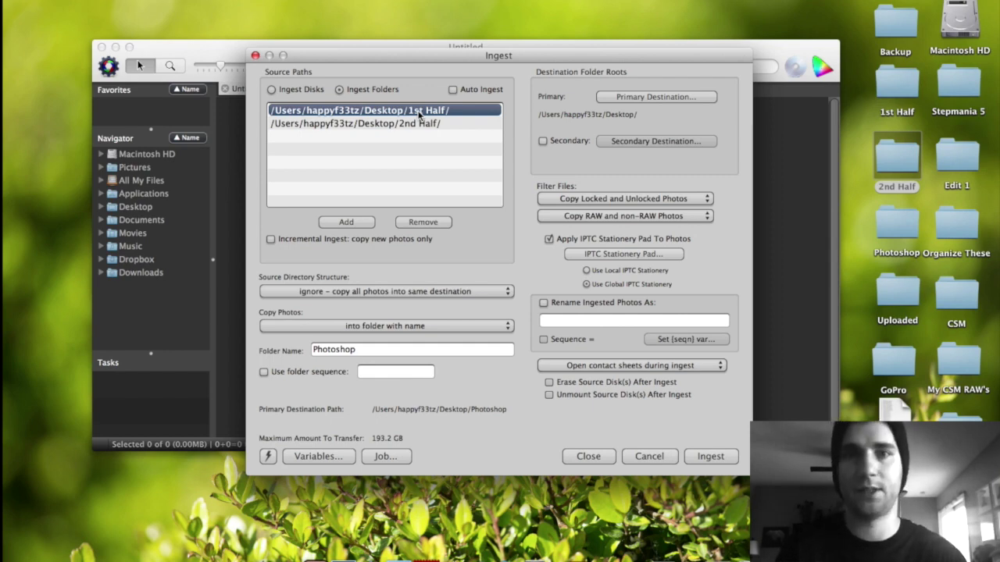
left_click(409, 121)
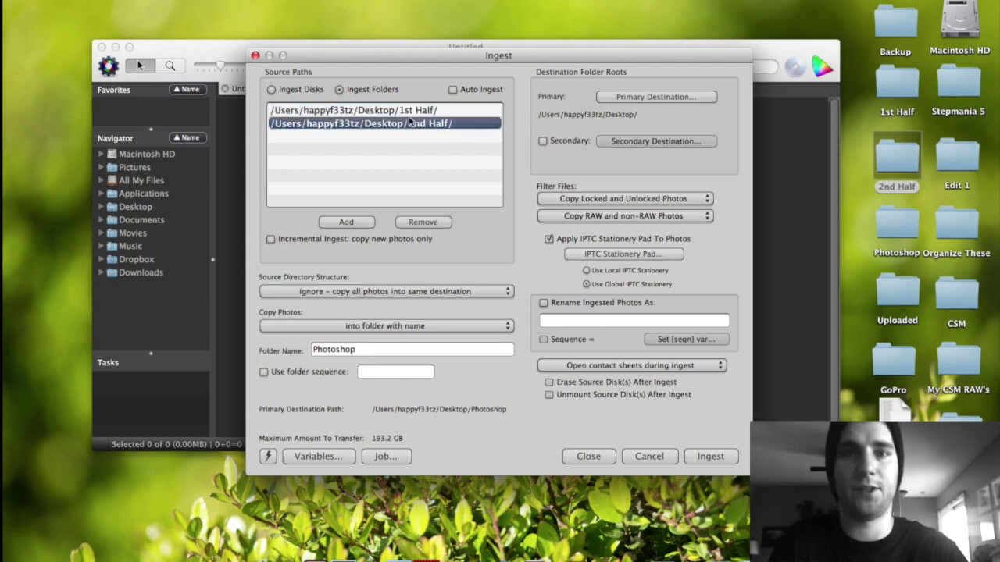
left_click(418, 112)
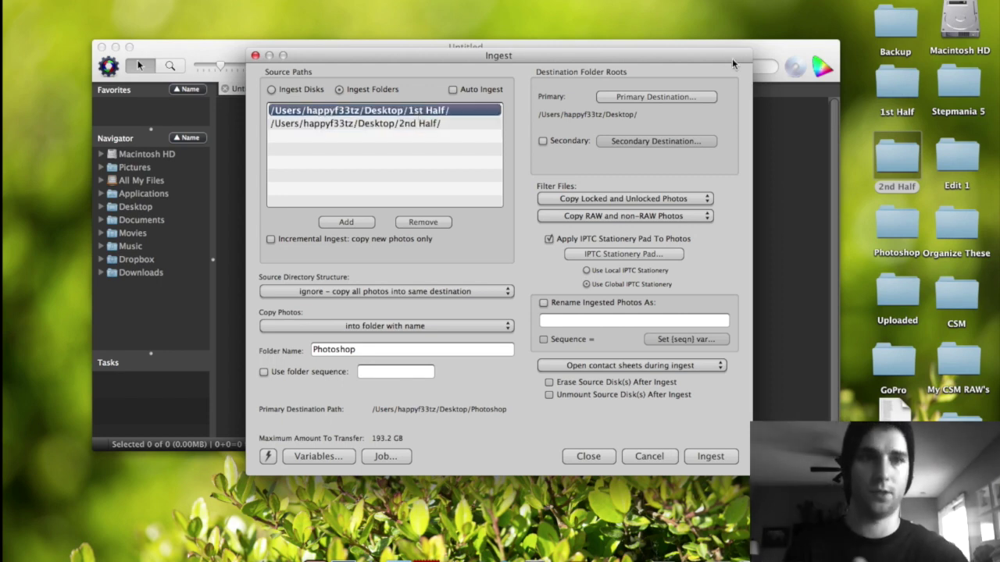
left_click(918, 90)
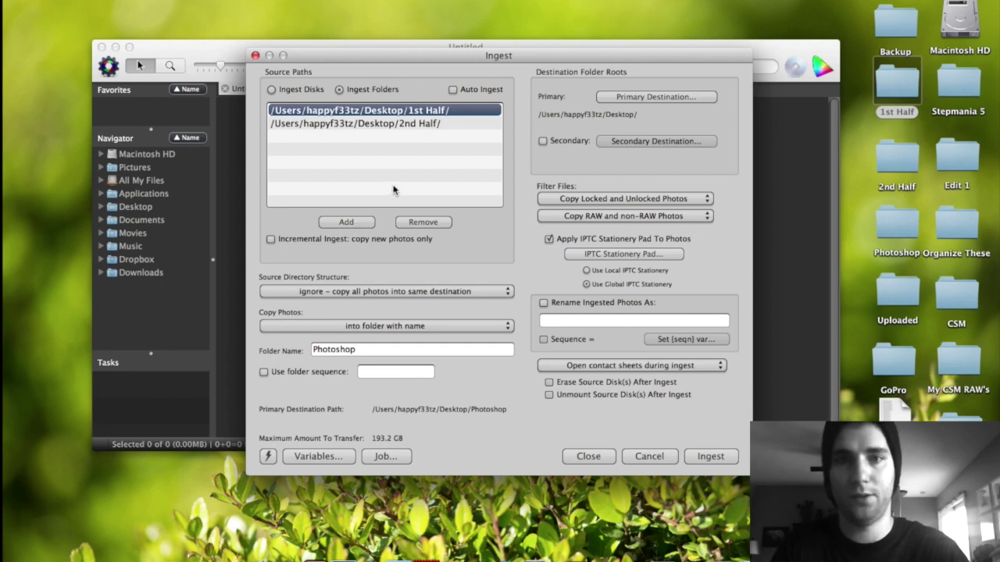
Add the Desktop 2nd Half folder as an ingest source, bringing the transfer to 193.2 GB
left_click(365, 221)
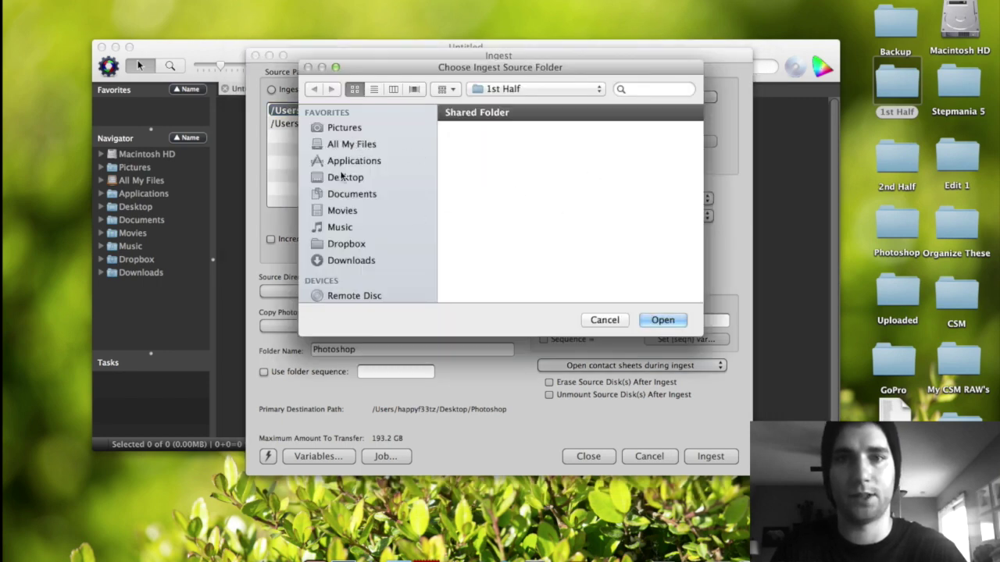
left_click(342, 178)
scroll(562, 206, "down", 5)
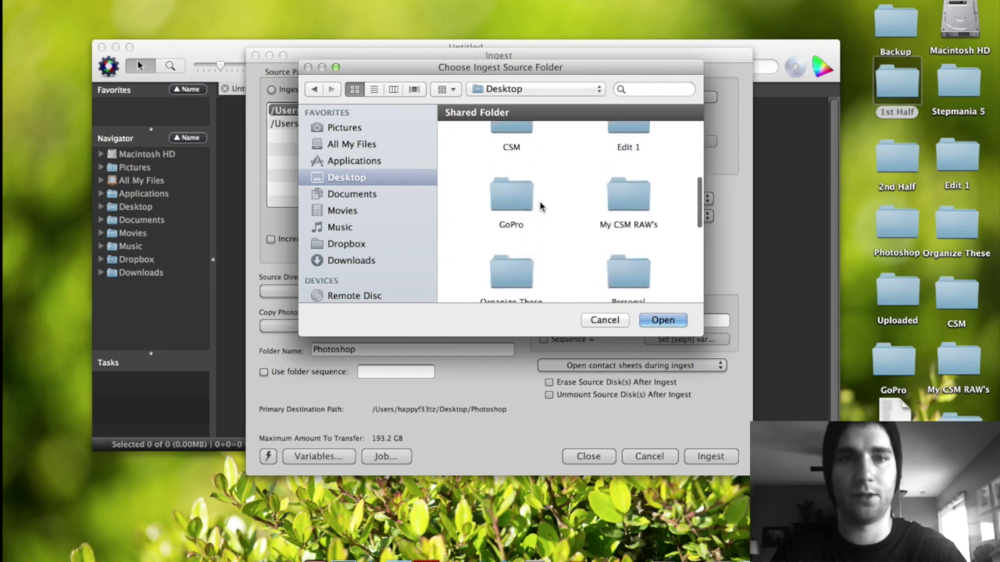
left_click(662, 320)
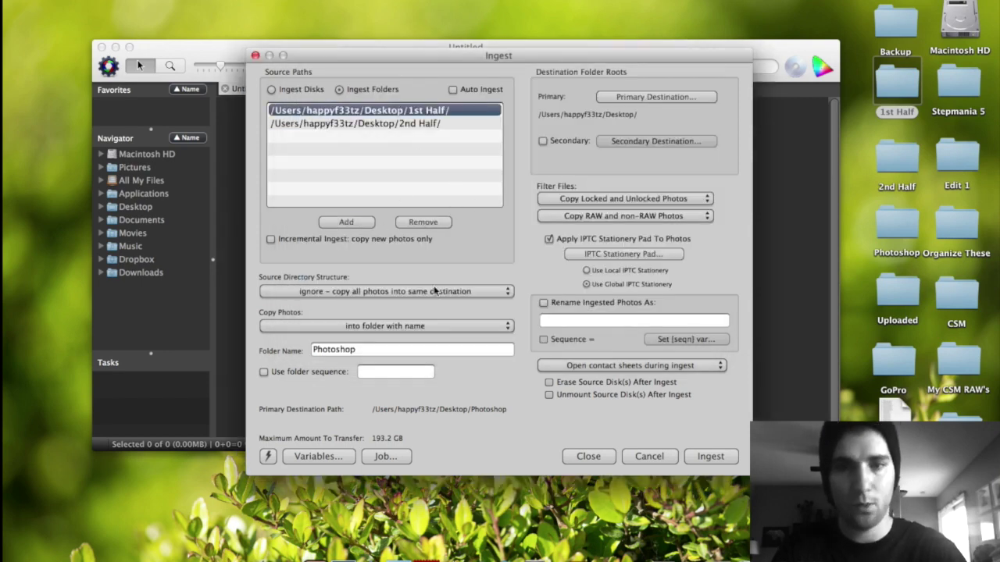
left_click(611, 255)
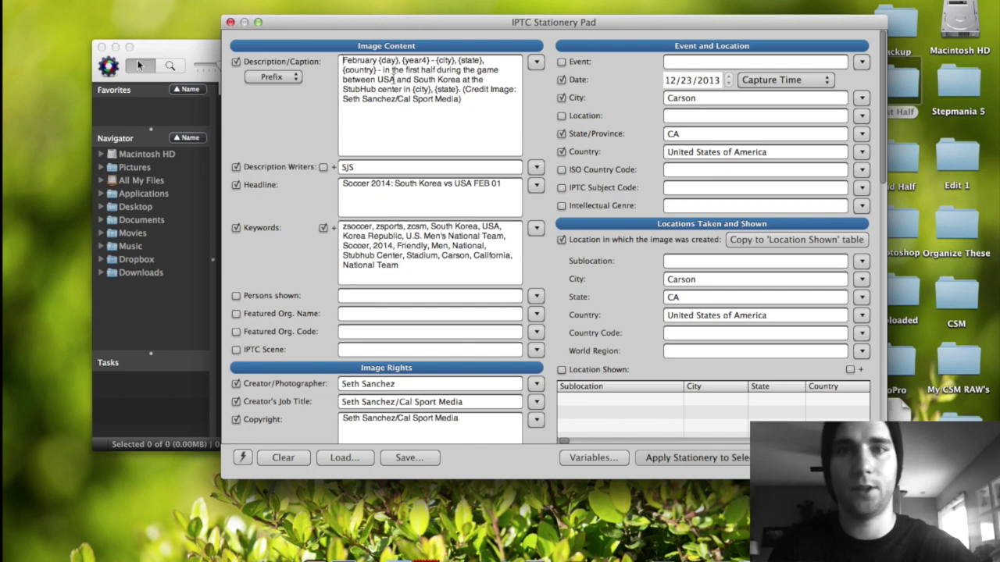
Select and review the stationery's Description/Caption template text
left_click_drag(478, 100, 351, 17)
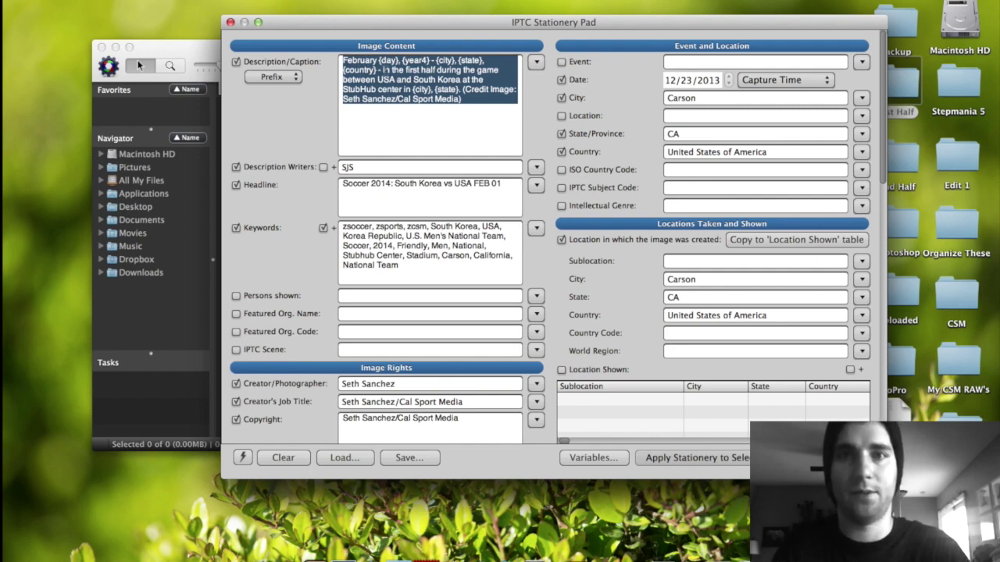
left_click(385, 71)
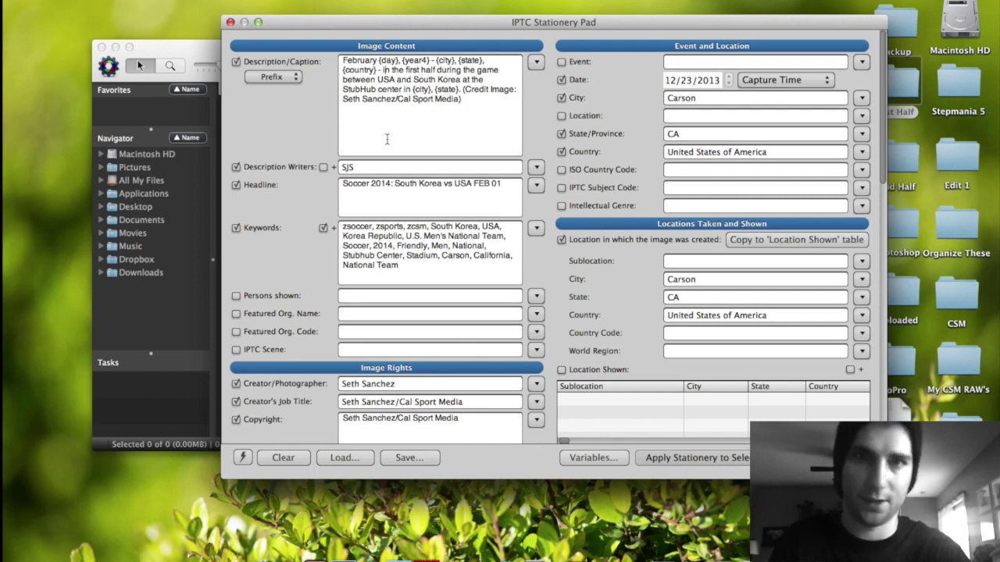
left_click(464, 110)
left_click_drag(464, 109, 371, 42)
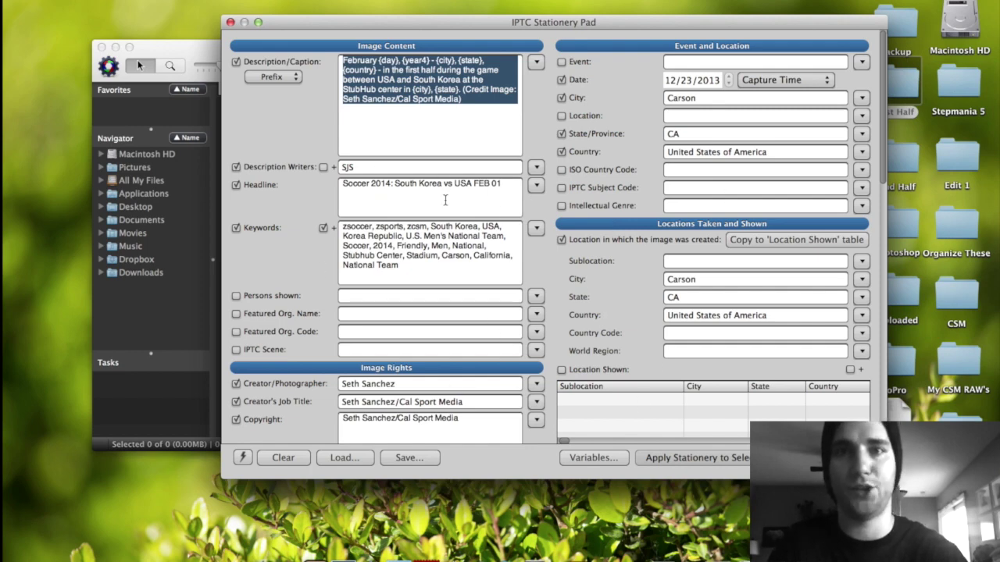
left_click(382, 69)
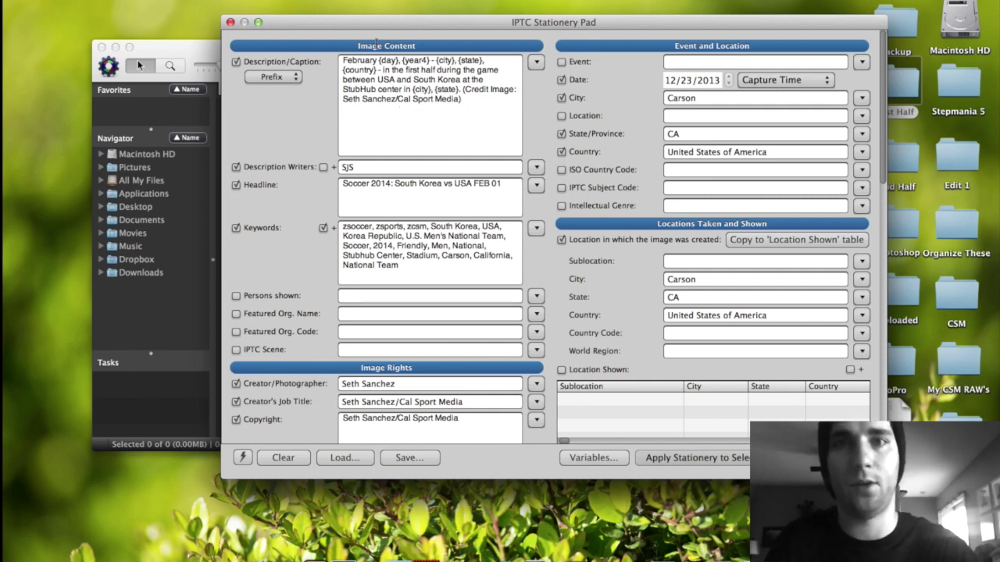
left_click(468, 99)
left_click_drag(469, 99, 343, 56)
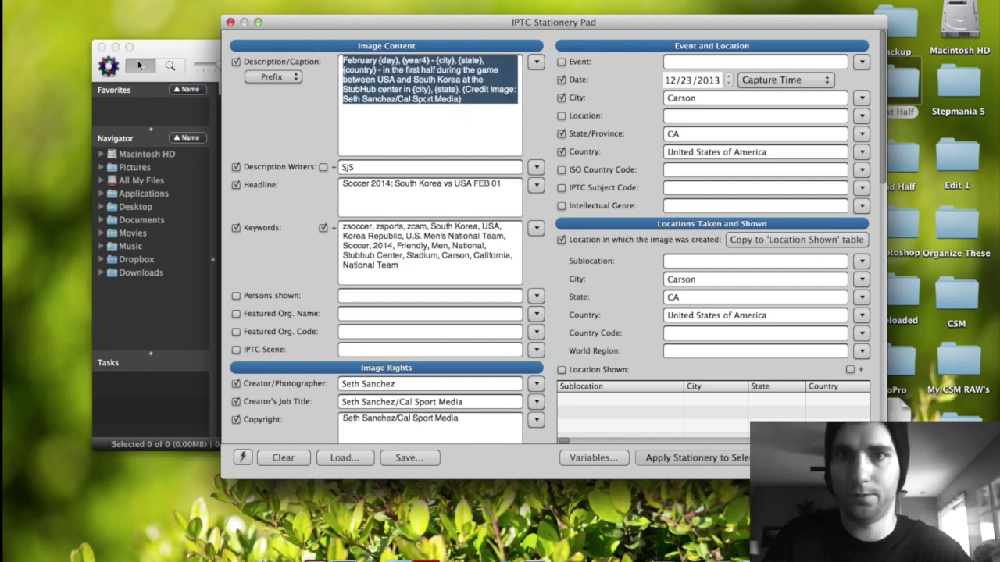
Retype the dash after {country} in the caption template
left_click(379, 70)
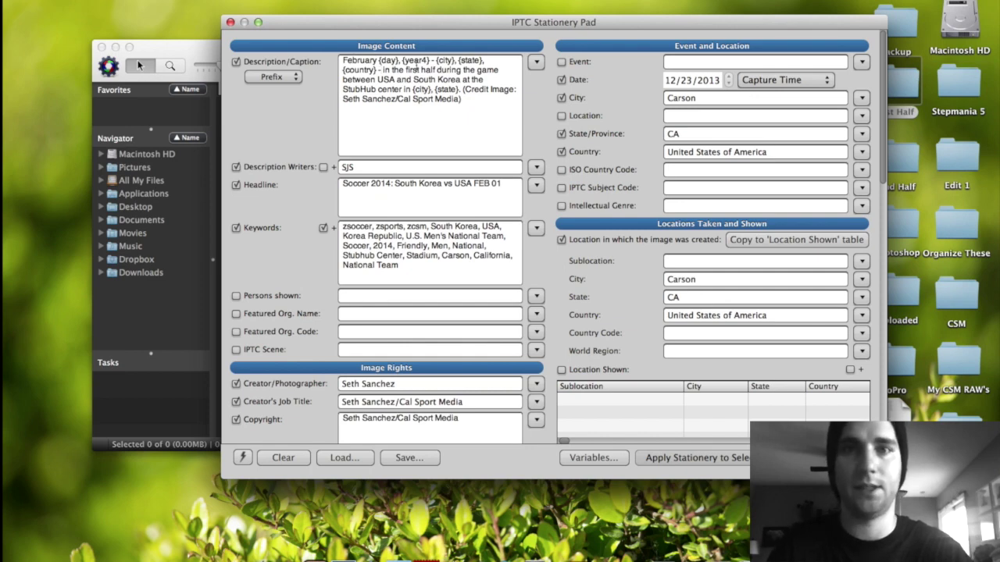
key("BackSpace")
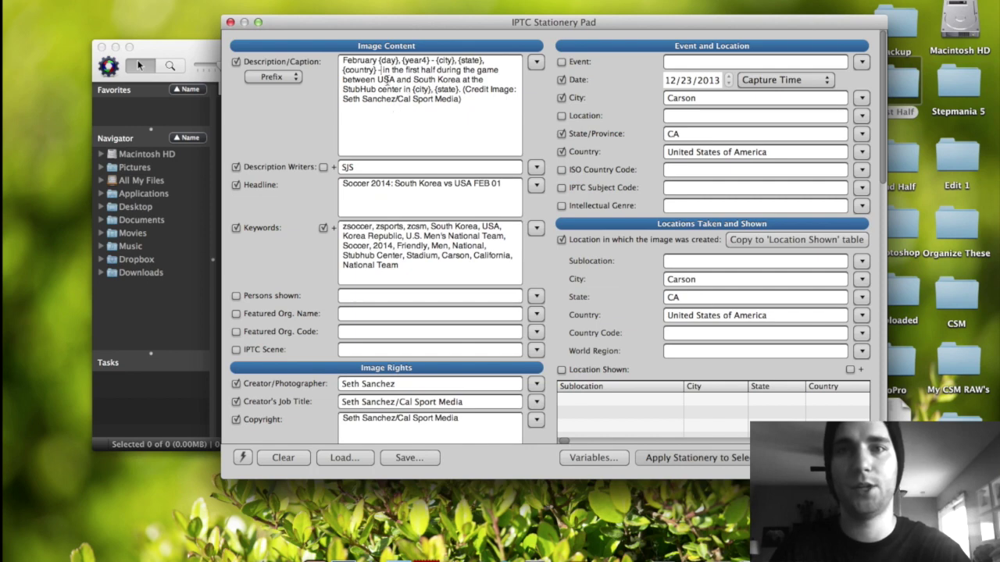
type("-")
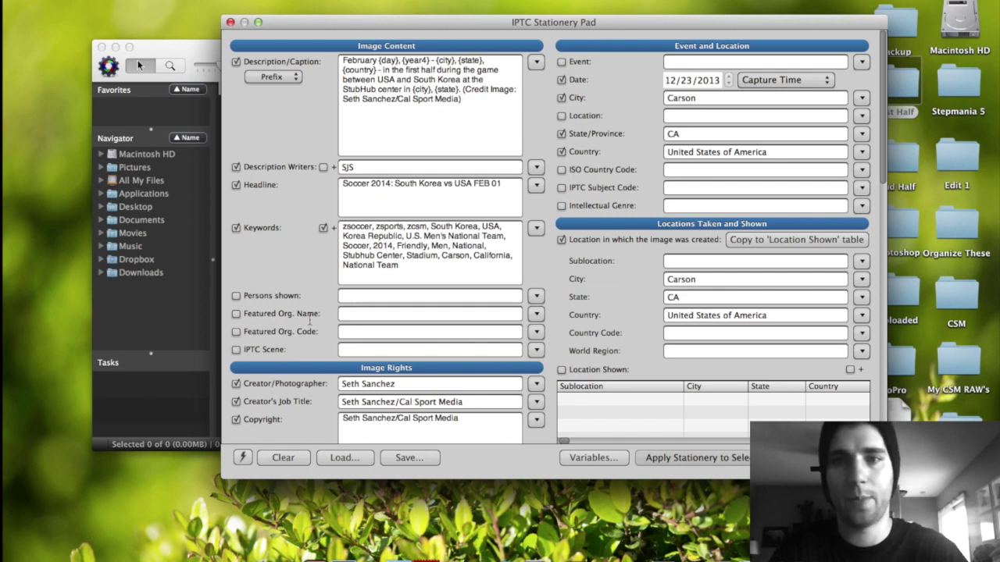
scroll(311, 322, "down", 4)
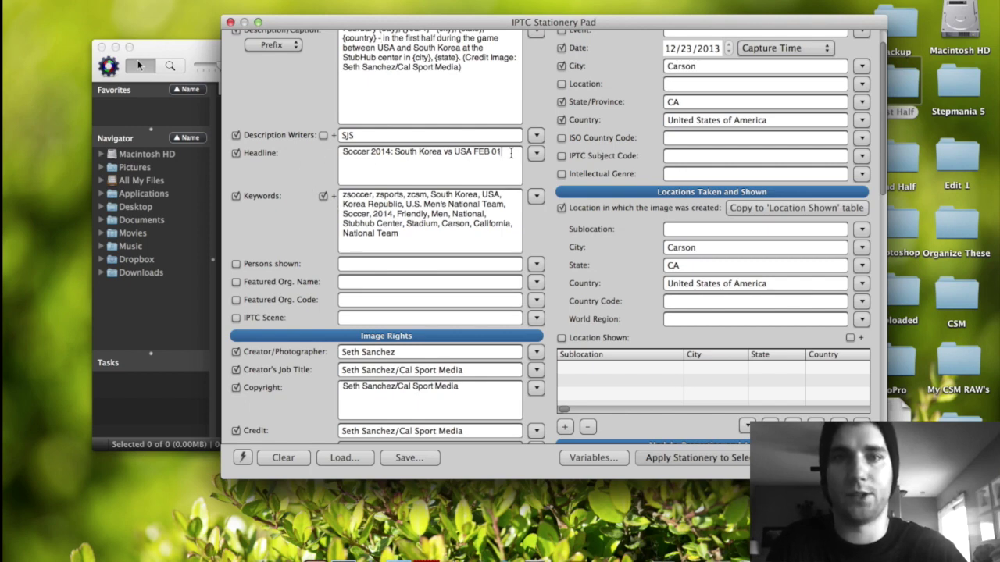
Review the stationery headline and the description writer's initials
left_click_drag(509, 153, 279, 144)
left_click(391, 161)
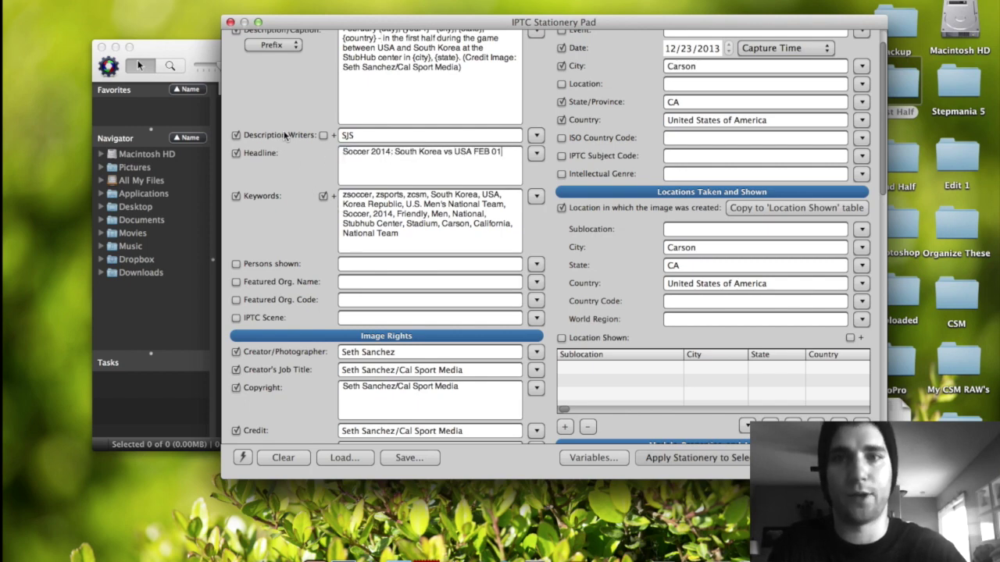
double_click(373, 135)
scroll(301, 213, "down", 5)
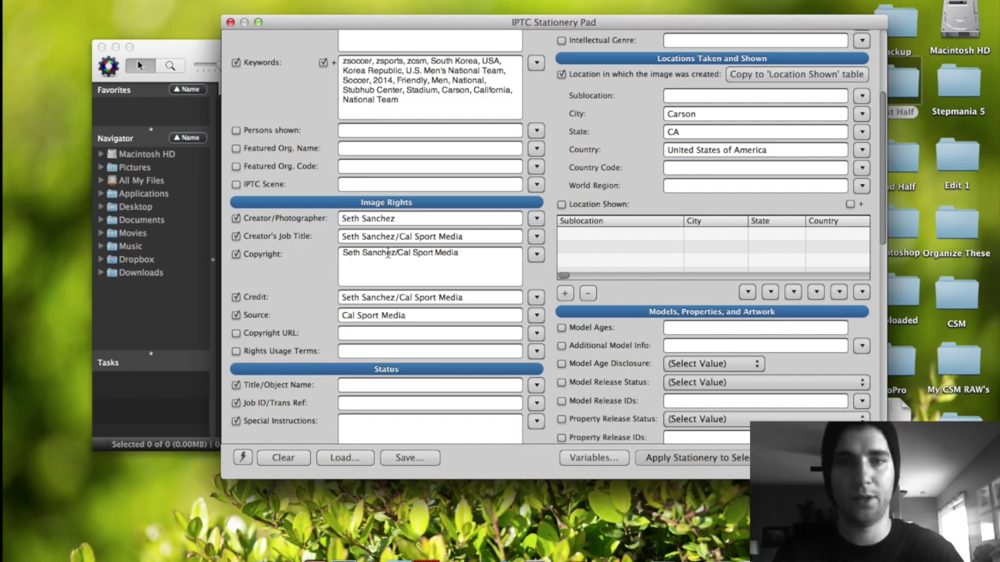
scroll(313, 288, "down", 10)
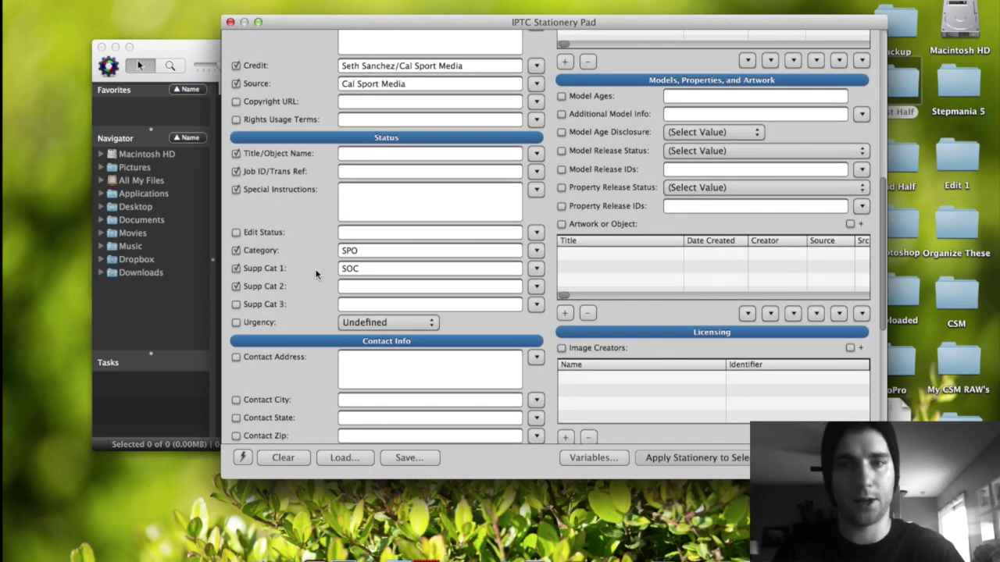
Check Category SPO and Supp Cat 1 SOC, and click into the blank Supp Cat 2 field
double_click(350, 249)
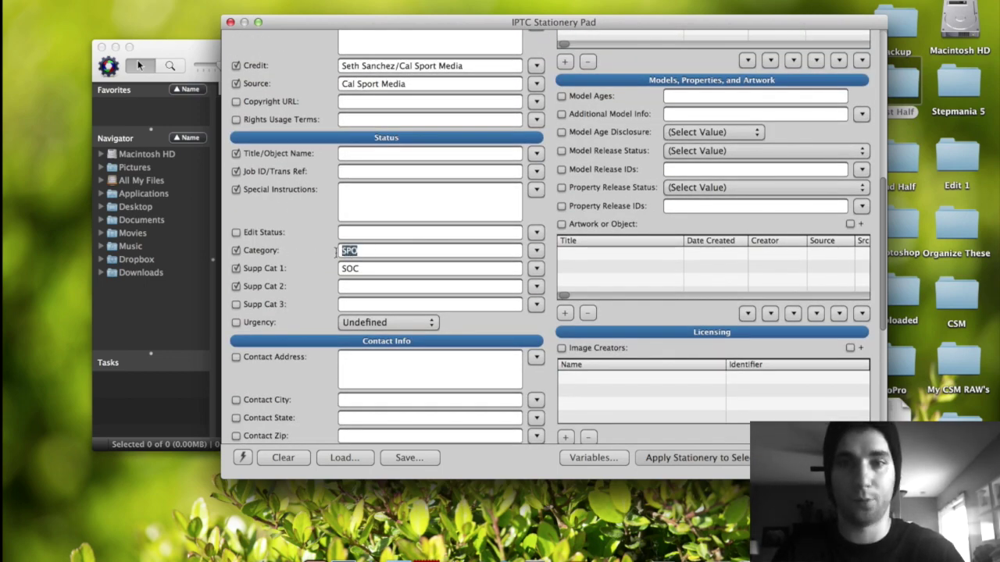
left_click(359, 250)
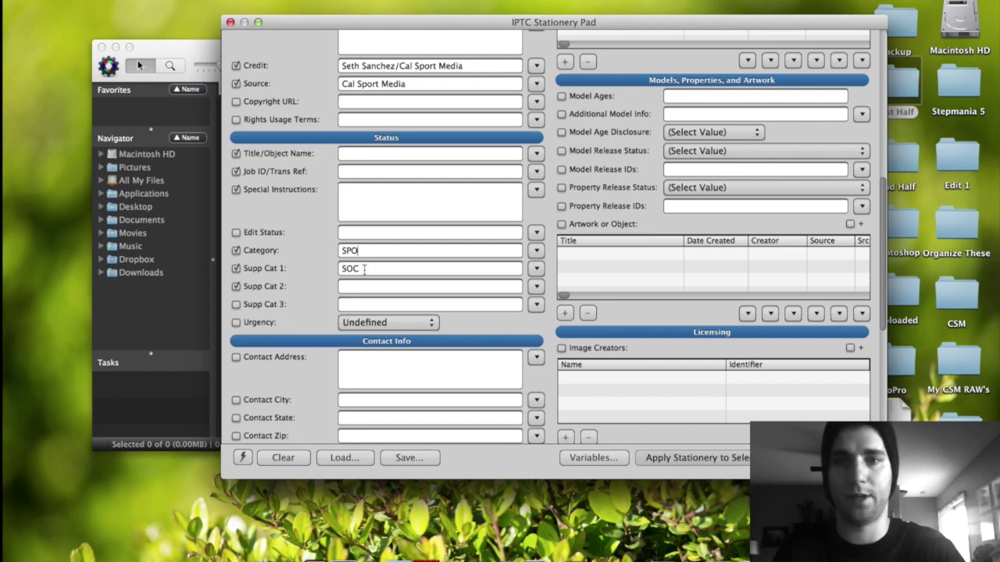
scroll(316, 289, "down", 10)
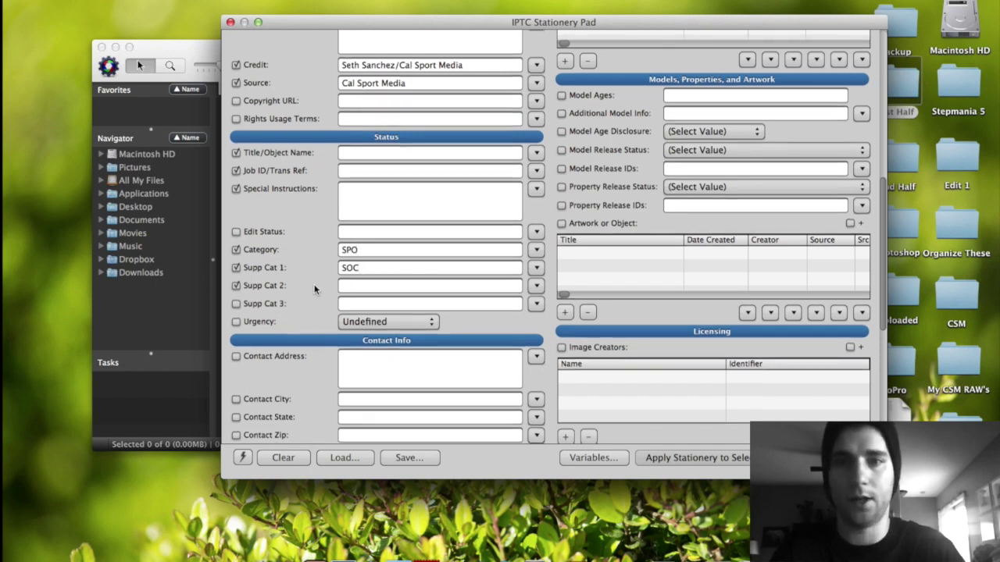
scroll(315, 250, "up", 7)
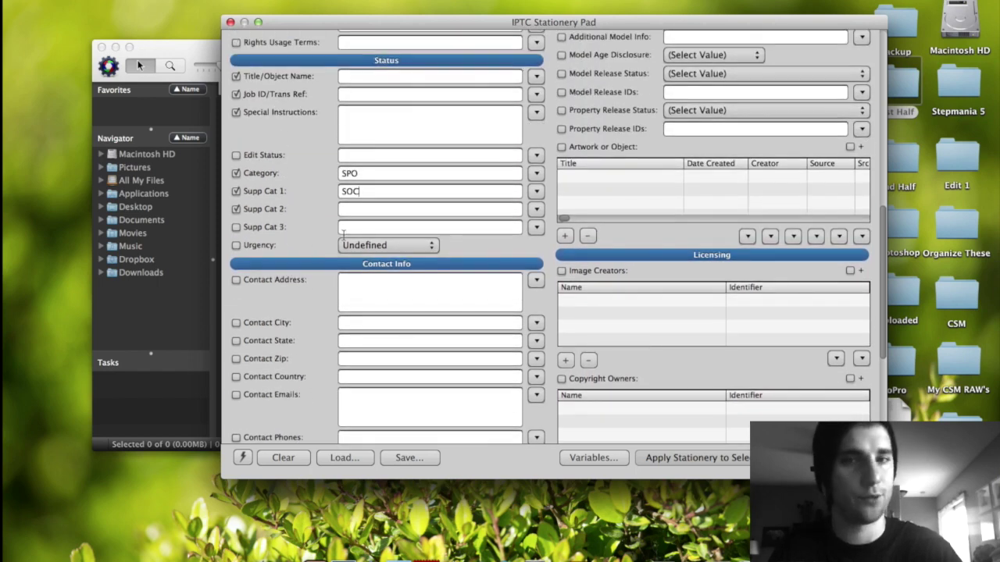
left_click(360, 209)
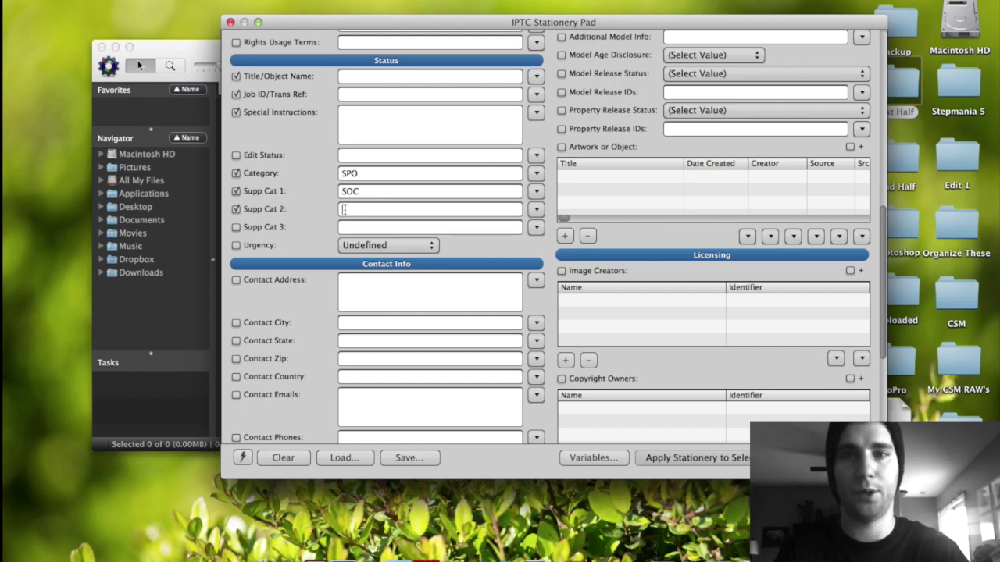
scroll(310, 169, "up", 10)
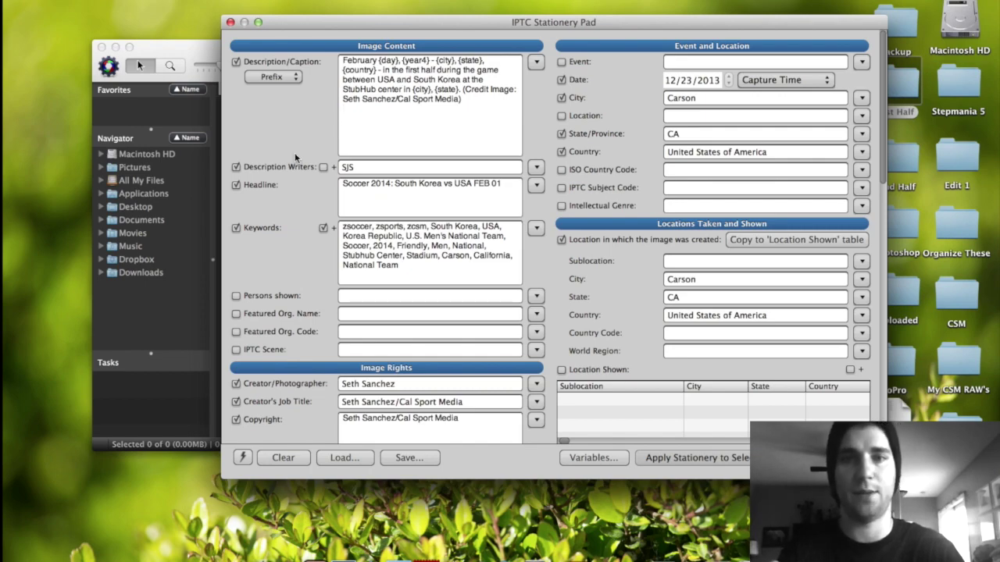
scroll(295, 152, "down", 10)
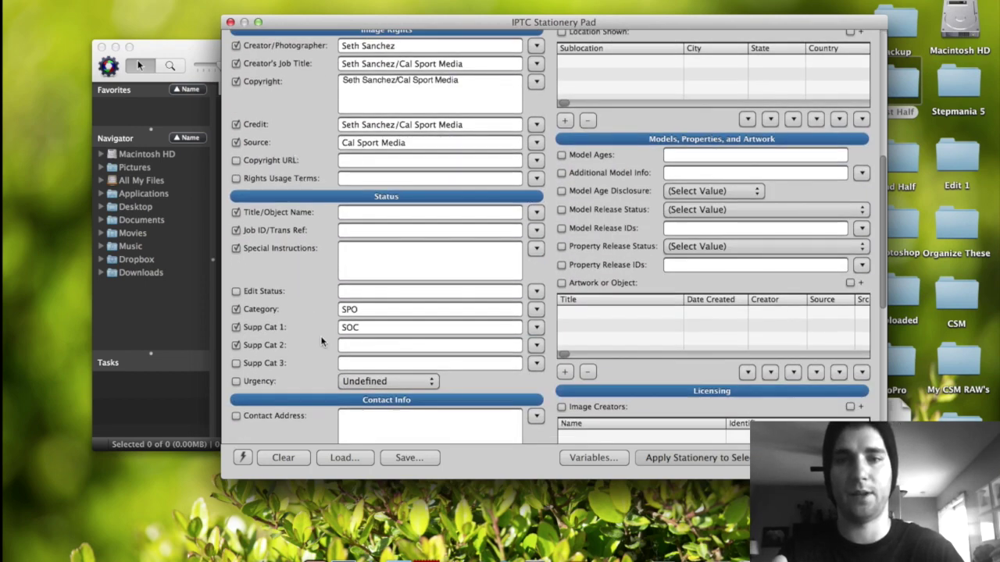
left_click(348, 346)
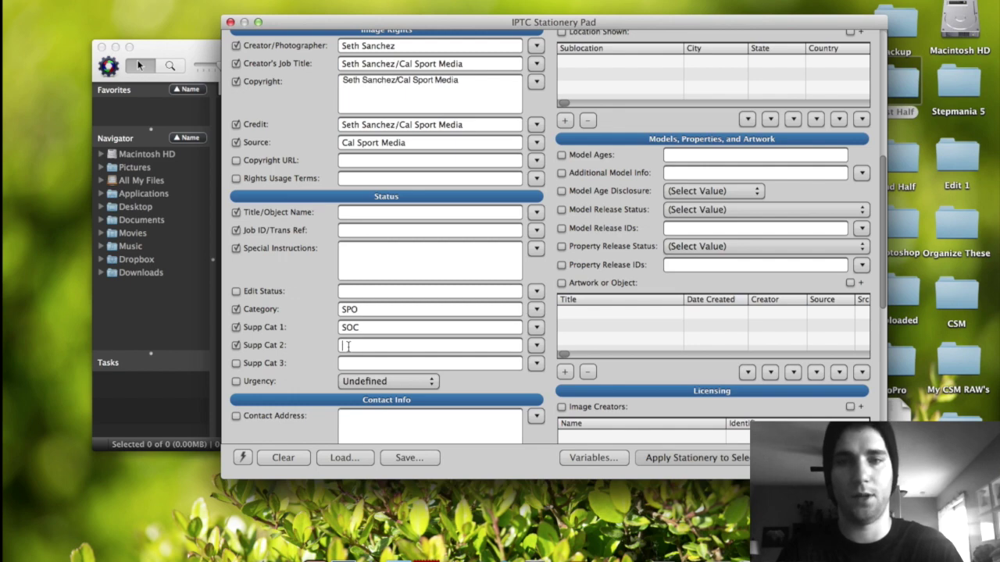
type(".")
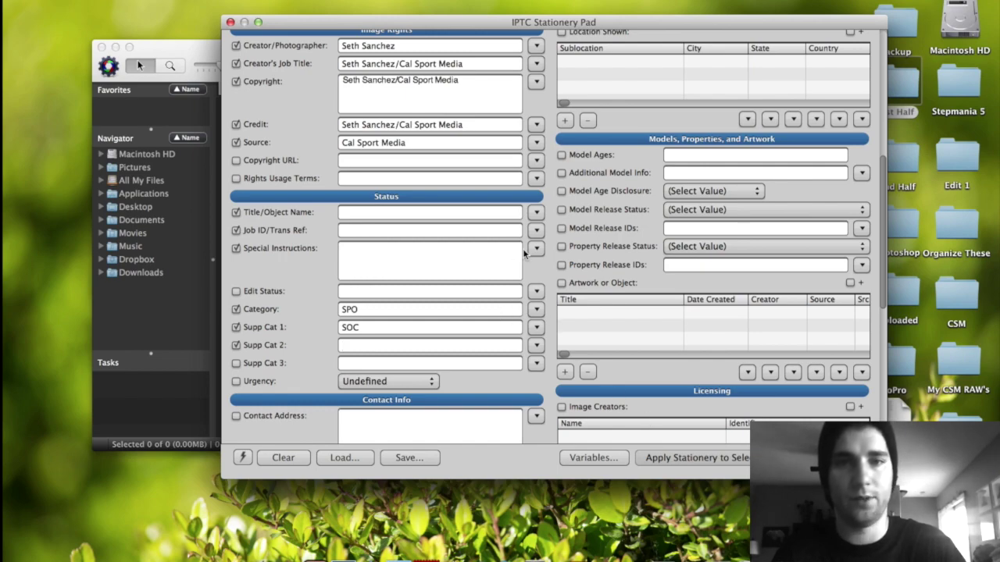
scroll(549, 214, "up", 8)
scroll(549, 214, "up", 3)
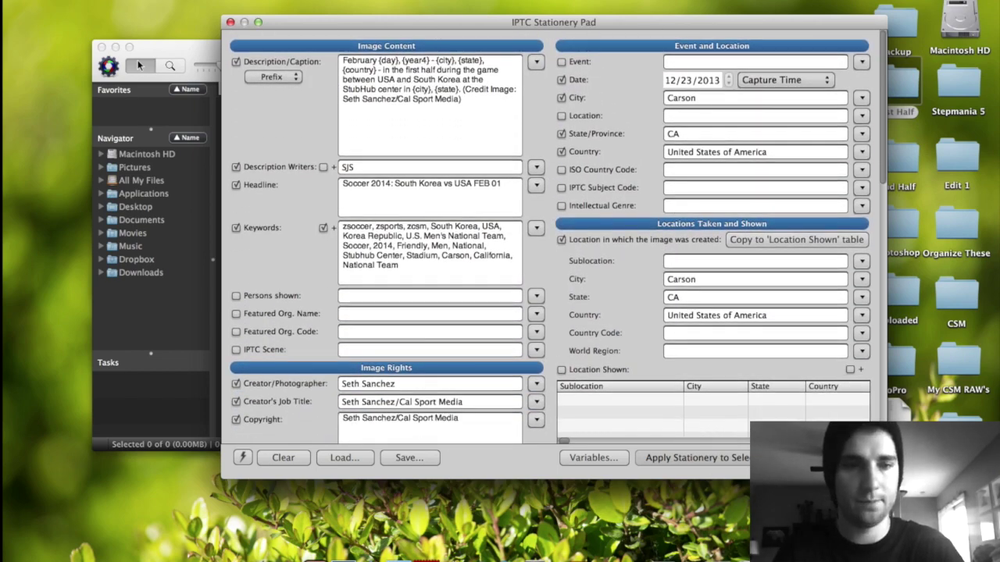
Add the Desktop RAW's folder as an ingest source
key("Return")
left_click(347, 222)
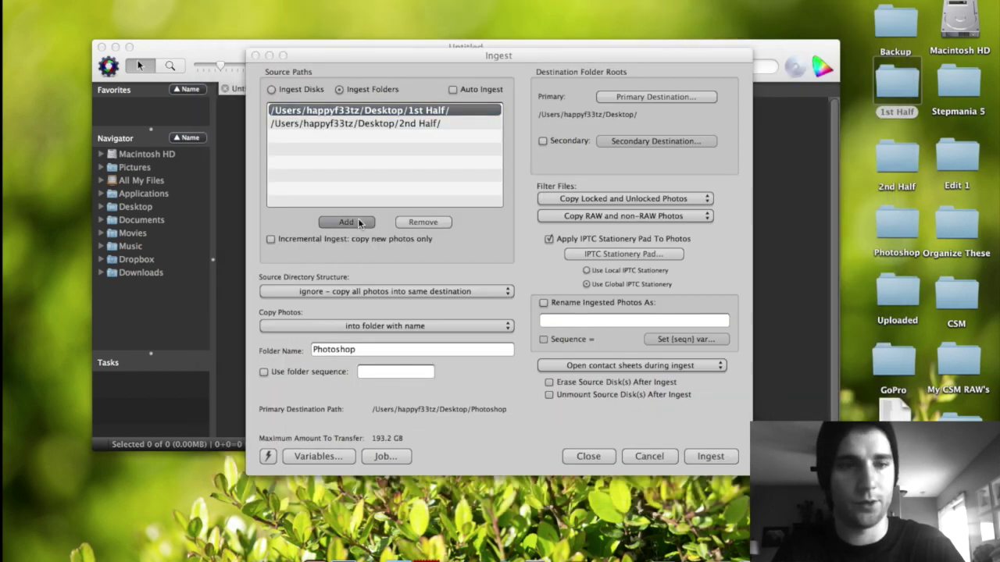
left_click(363, 177)
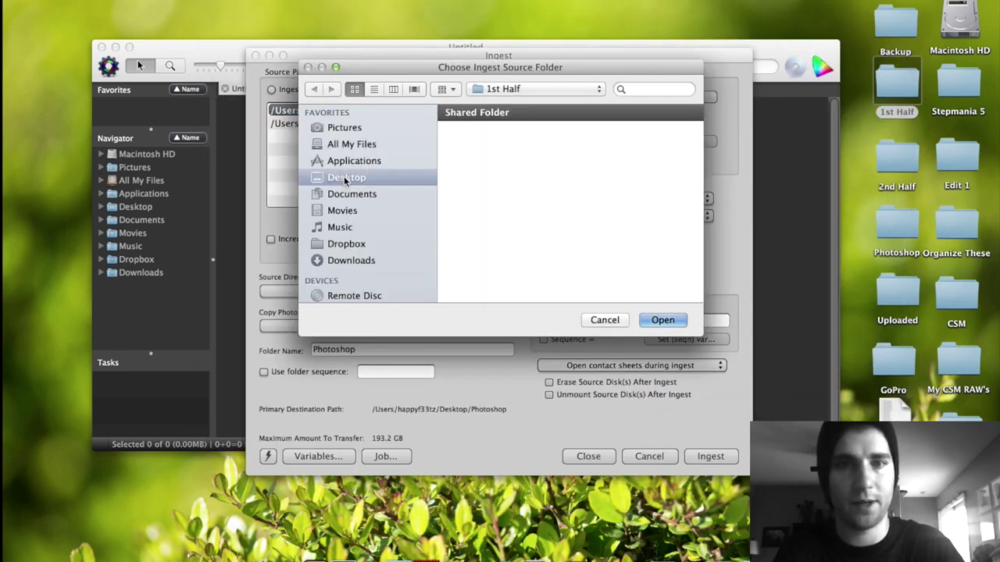
scroll(559, 217, "down", 3)
scroll(559, 217, "down", 5)
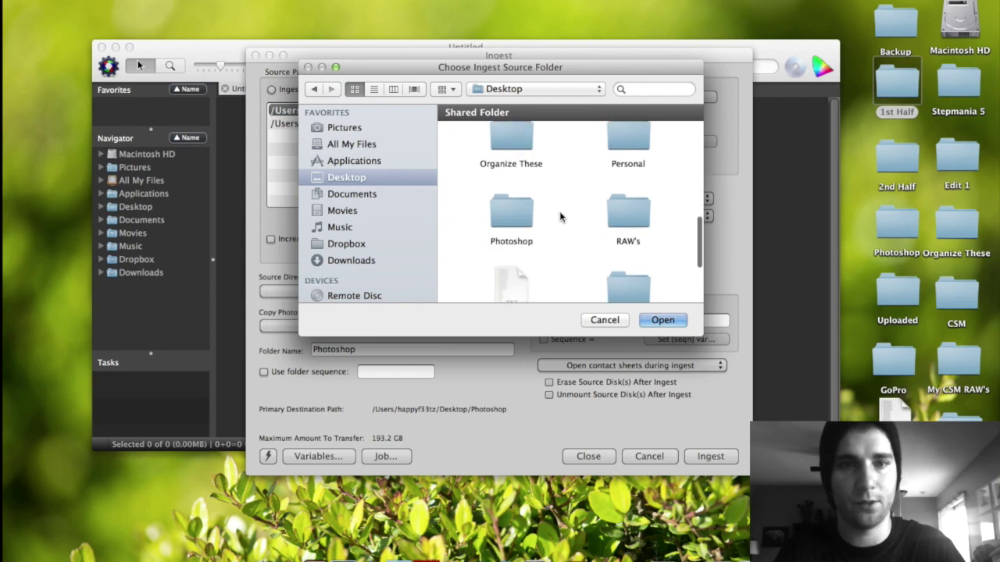
double_click(629, 201)
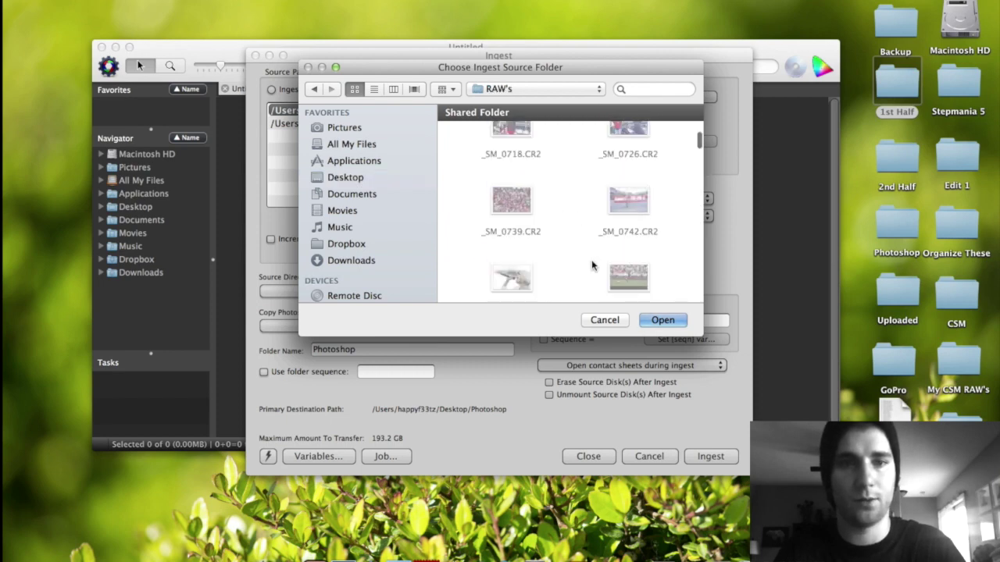
left_click(654, 321)
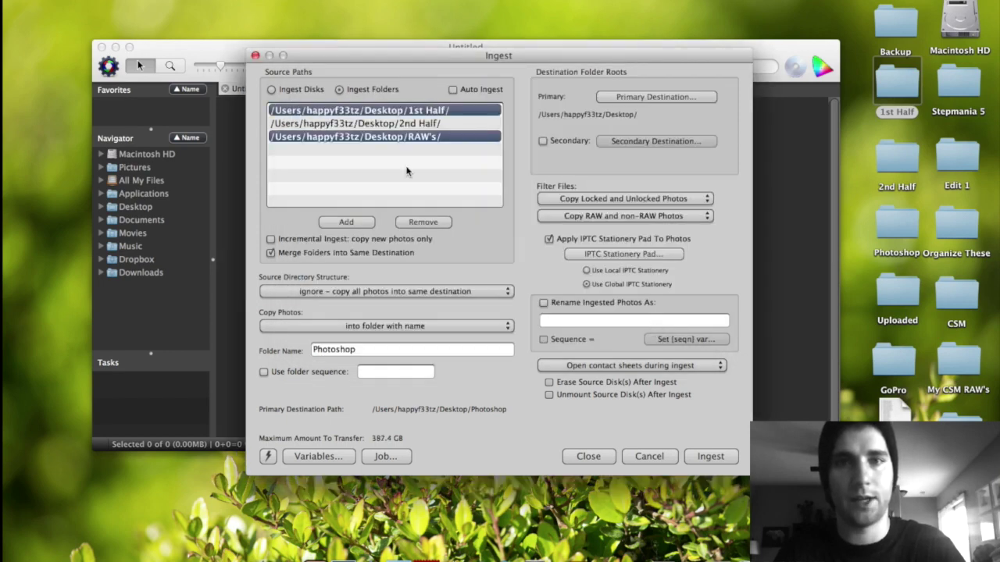
Keep only the RAW's source path selected and start the ingest
left_click(414, 121)
left_click(414, 137)
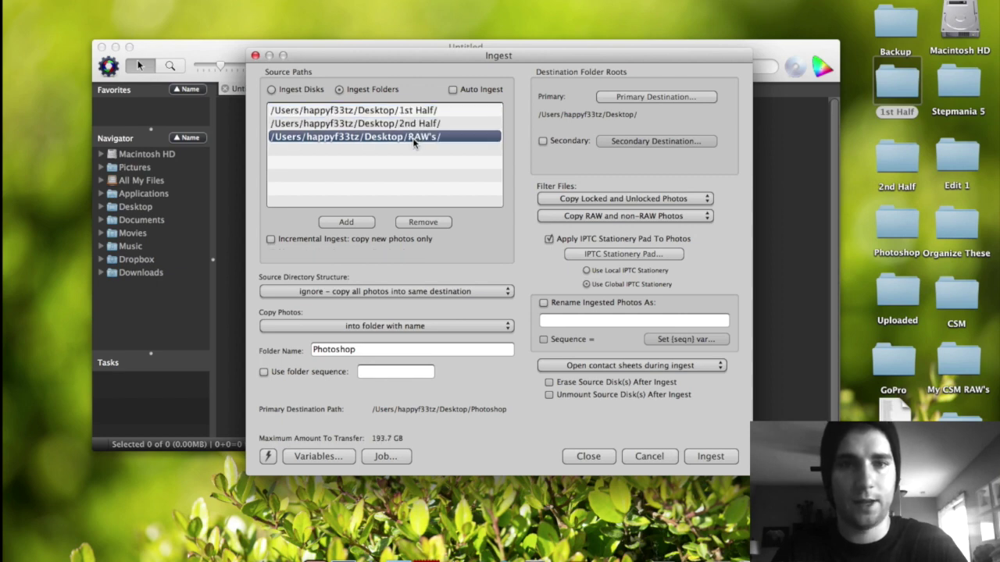
left_click(715, 457)
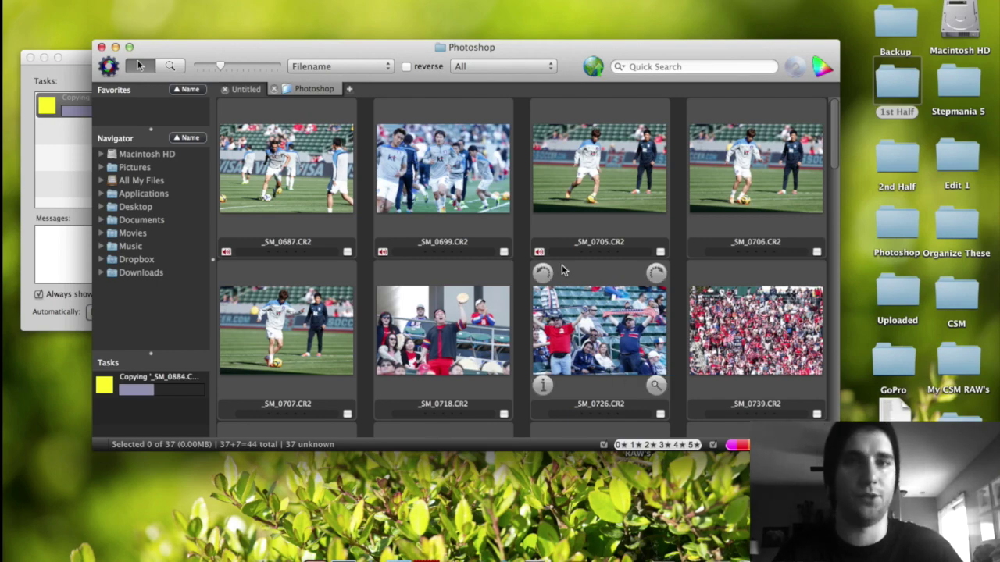
Rotate the _SM_0687 thumbnail through four quarter turns back to upright landscape
scroll(564, 270, "down", 10)
scroll(562, 270, "up", 15)
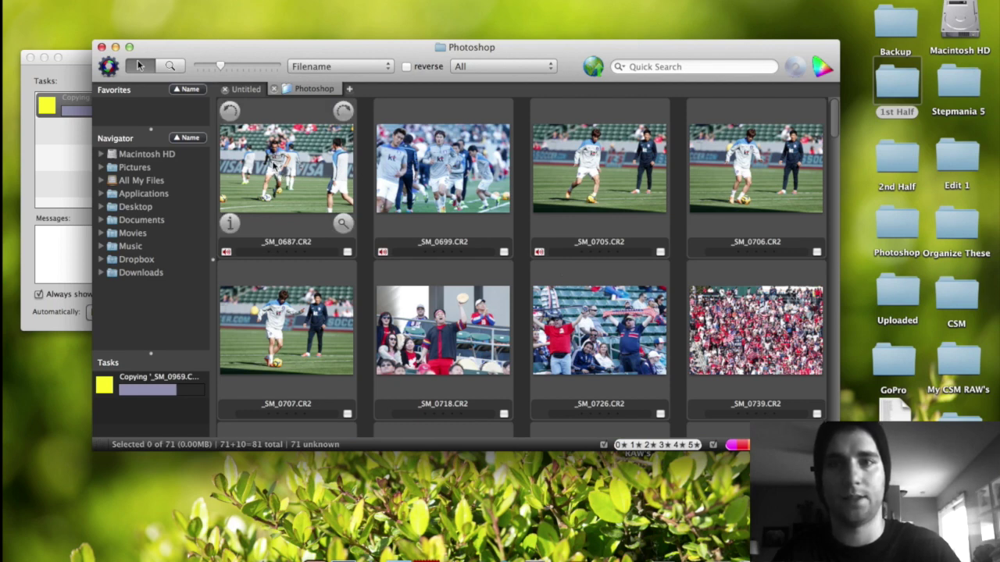
left_click(230, 114)
left_click(230, 114)
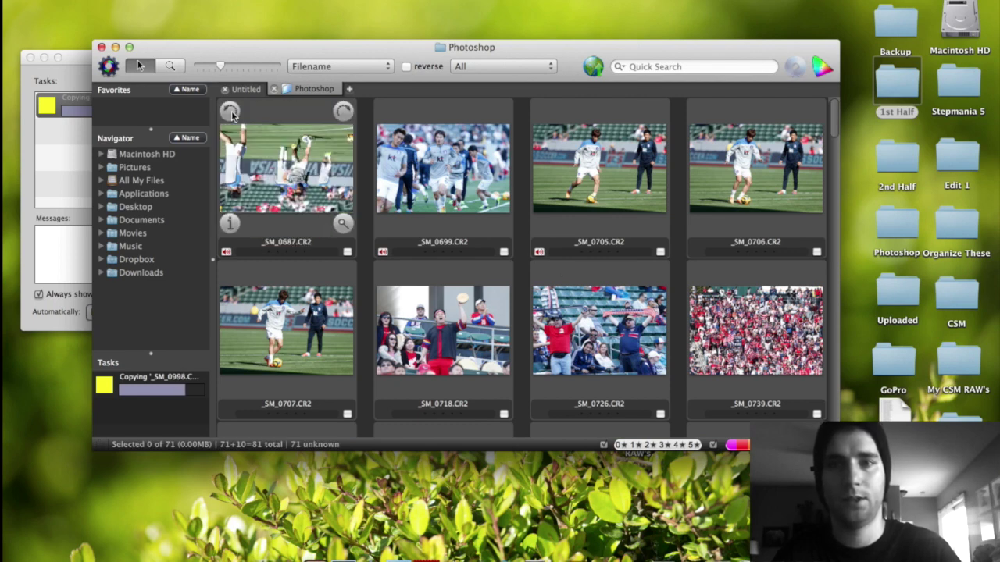
left_click(230, 113)
left_click(230, 113)
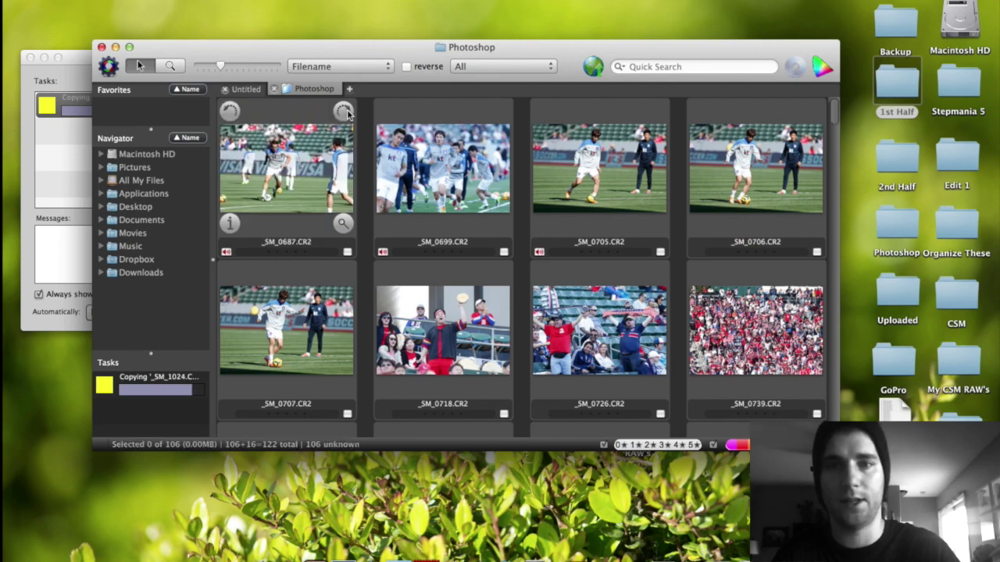
double_click(347, 228)
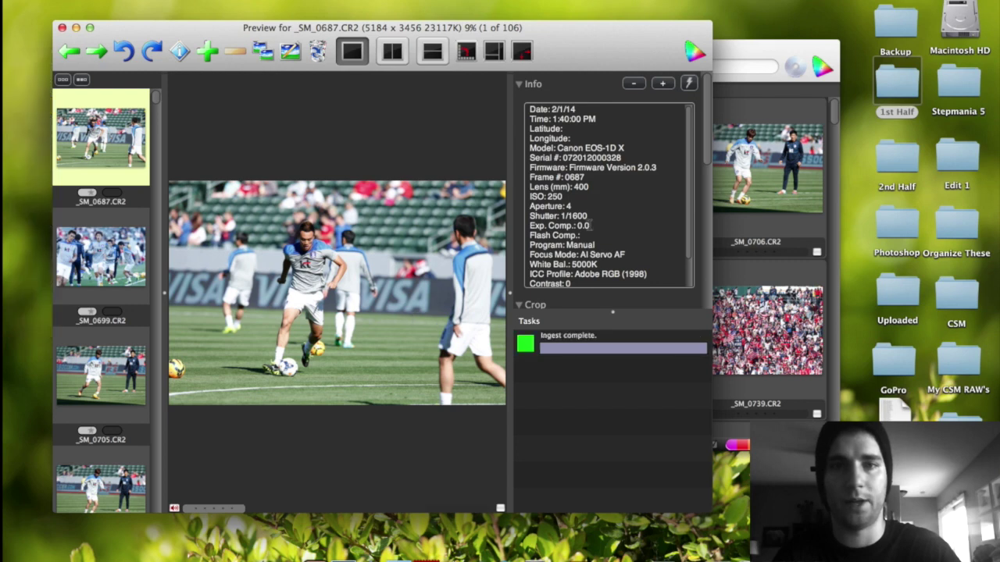
scroll(570, 195, "down", 1)
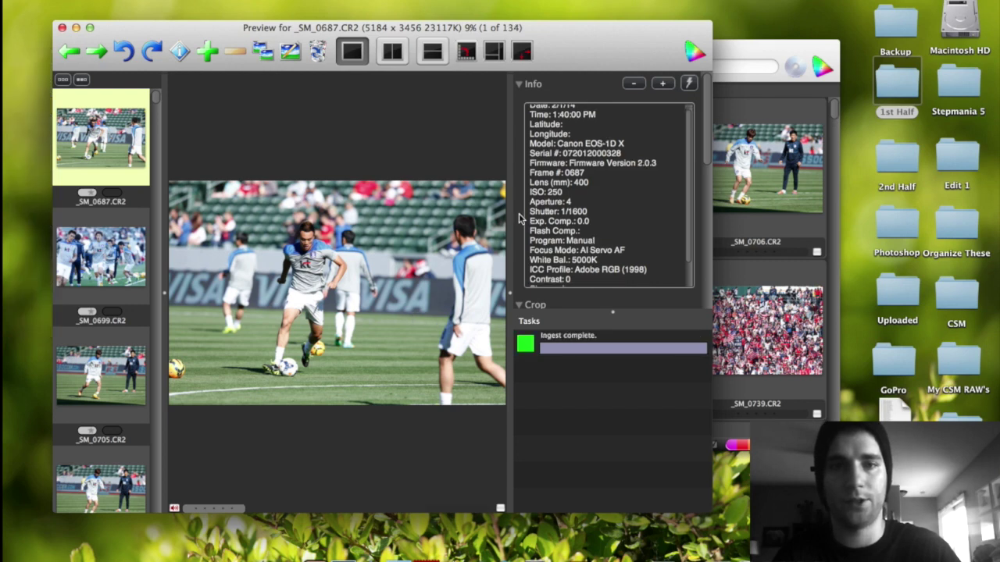
scroll(521, 220, "down", 5)
scroll(522, 218, "up", 3)
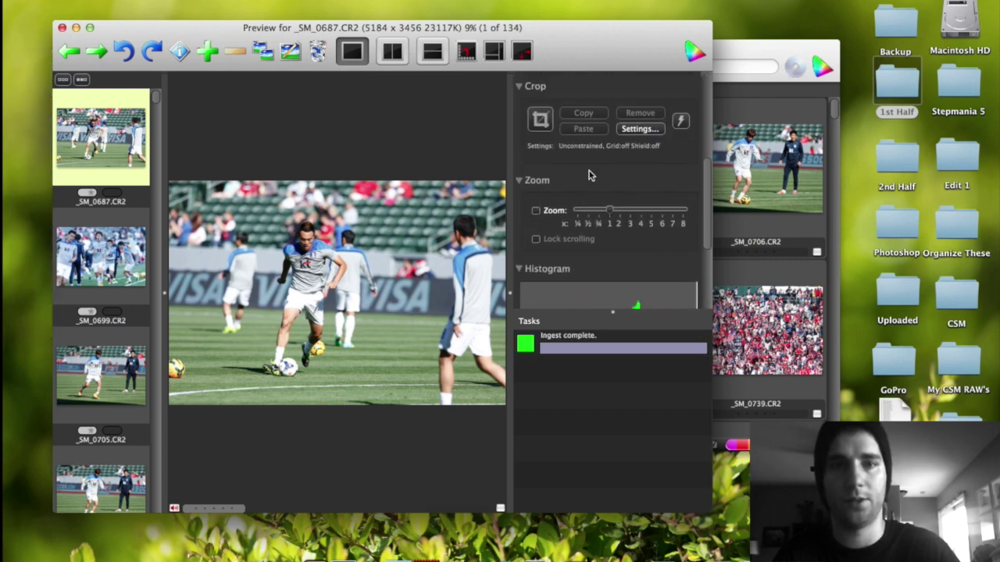
mouse_move(599, 217)
left_mouse_down()
mouse_move(610, 214)
mouse_move(587, 214)
left_mouse_up()
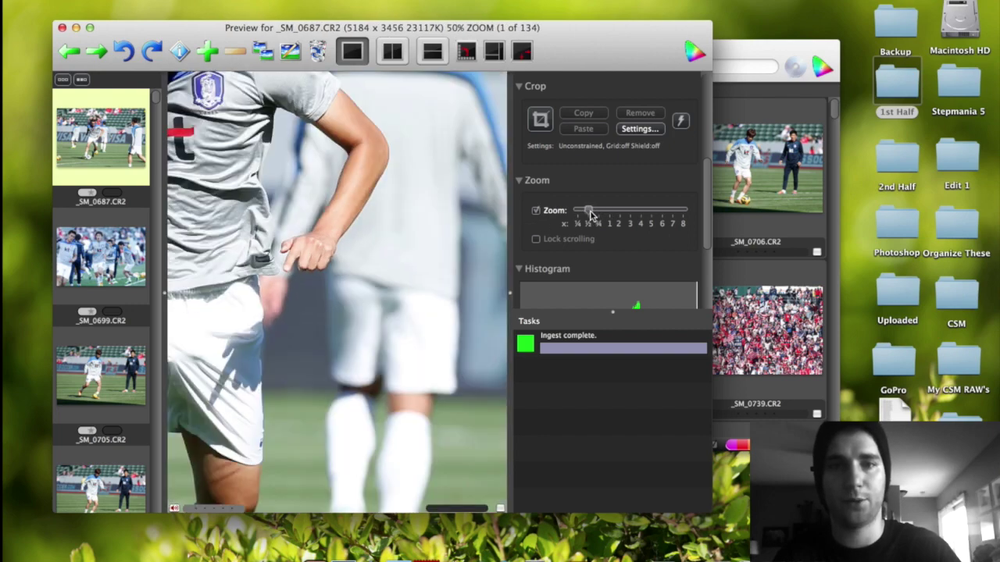
scroll(536, 241, "down", 5)
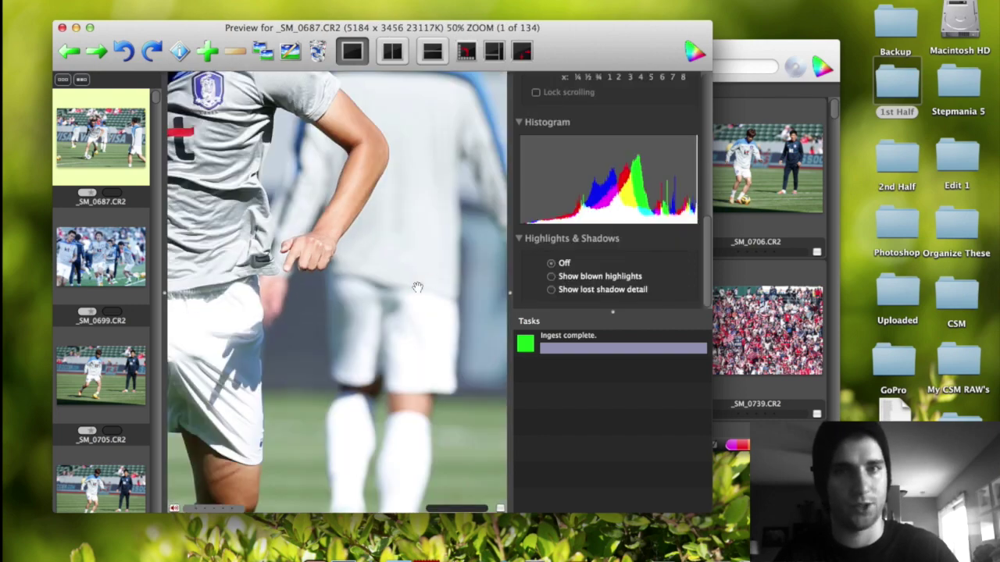
key("Right")
key("Right")
key("End")
key("Right")
key("Right")
key("Right")
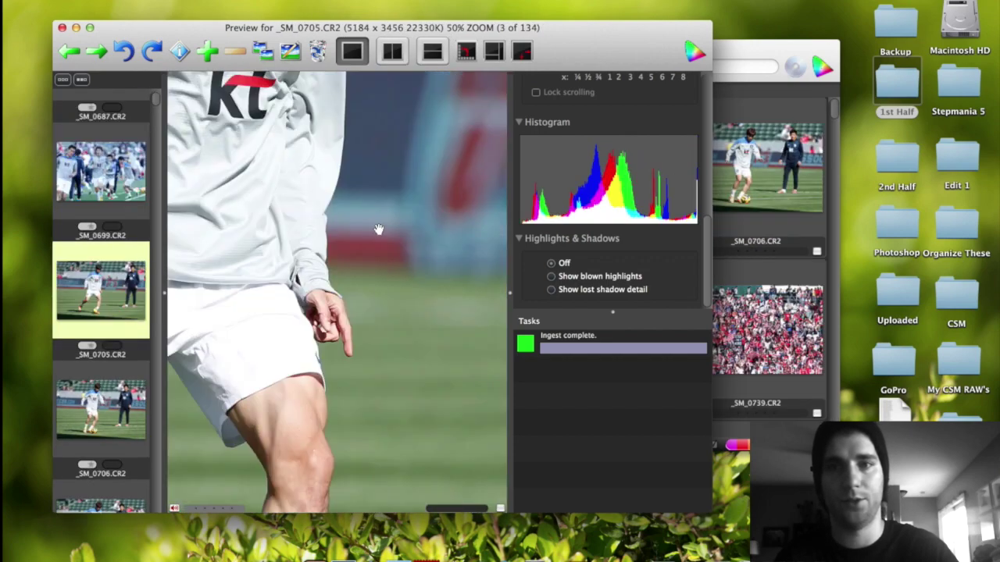
left_click_drag(378, 229, 406, 461)
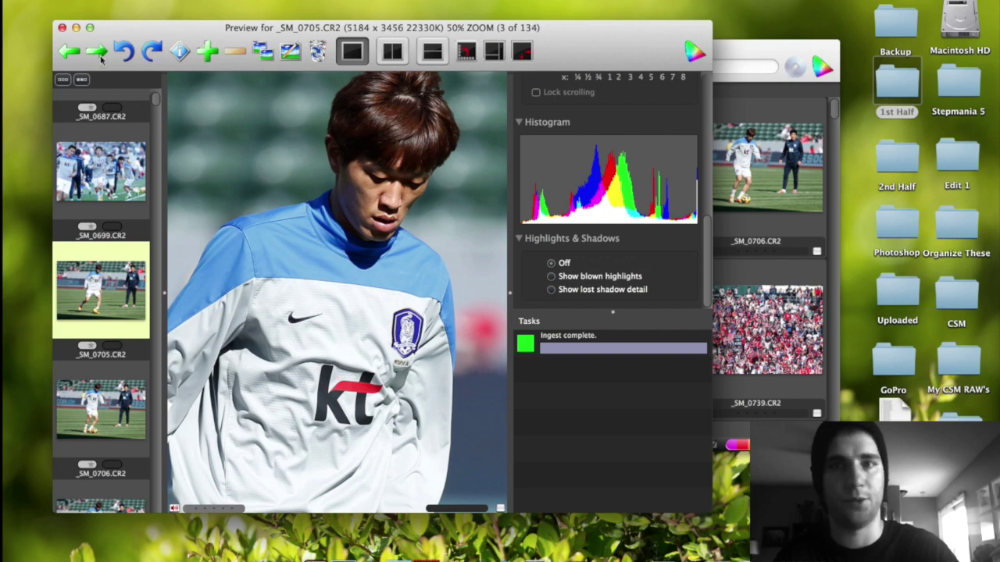
left_click(63, 28)
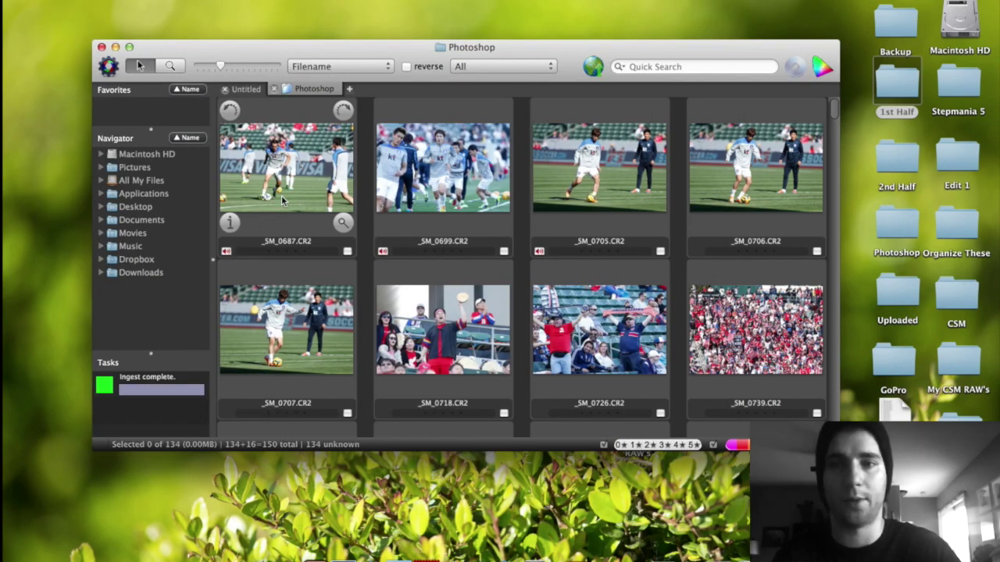
left_click(265, 216)
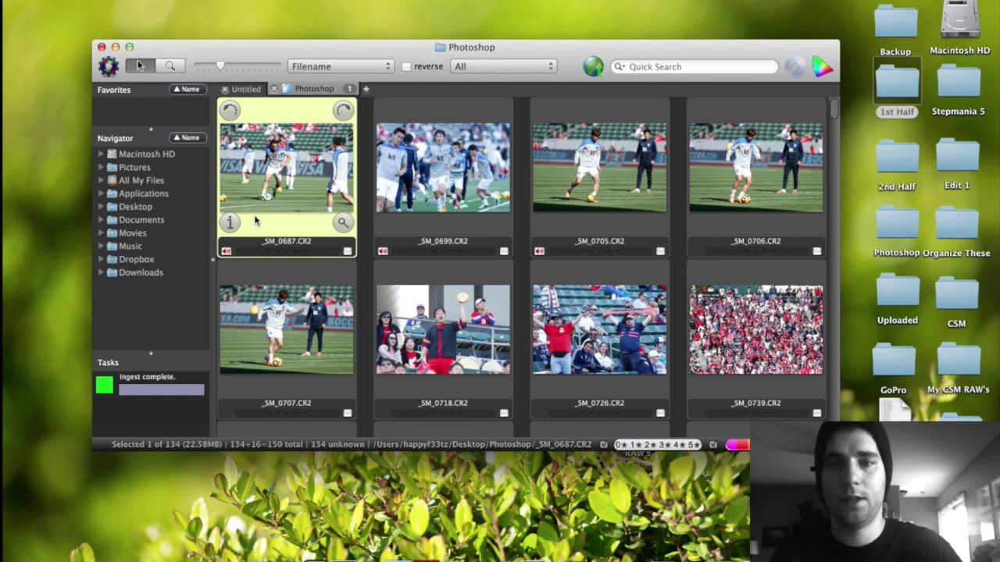
Open IPTC Info for _SM_0687.CR2 and review its caption and headline
left_click(231, 224)
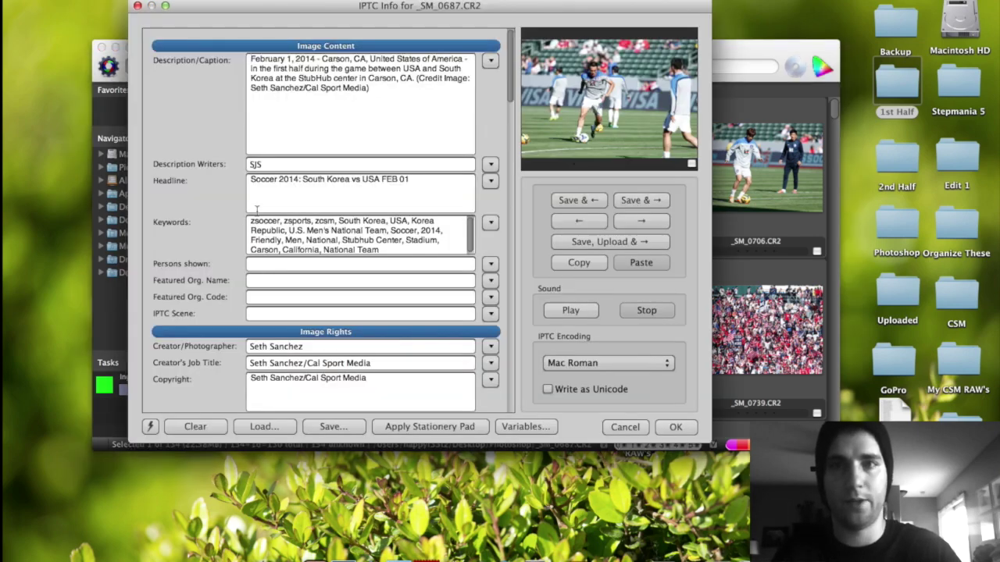
left_click_drag(389, 91, 224, 31)
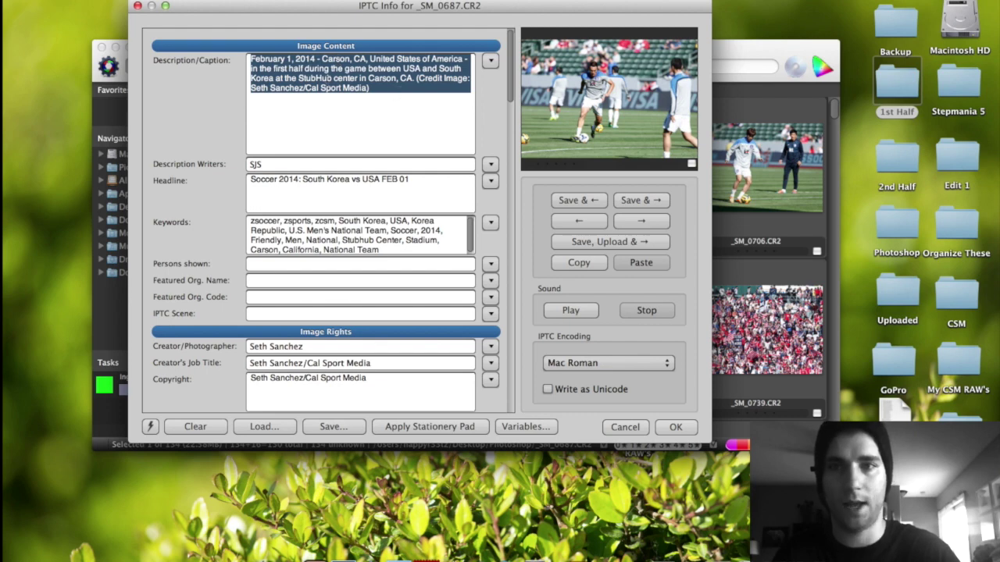
left_click(275, 170)
left_click(300, 197)
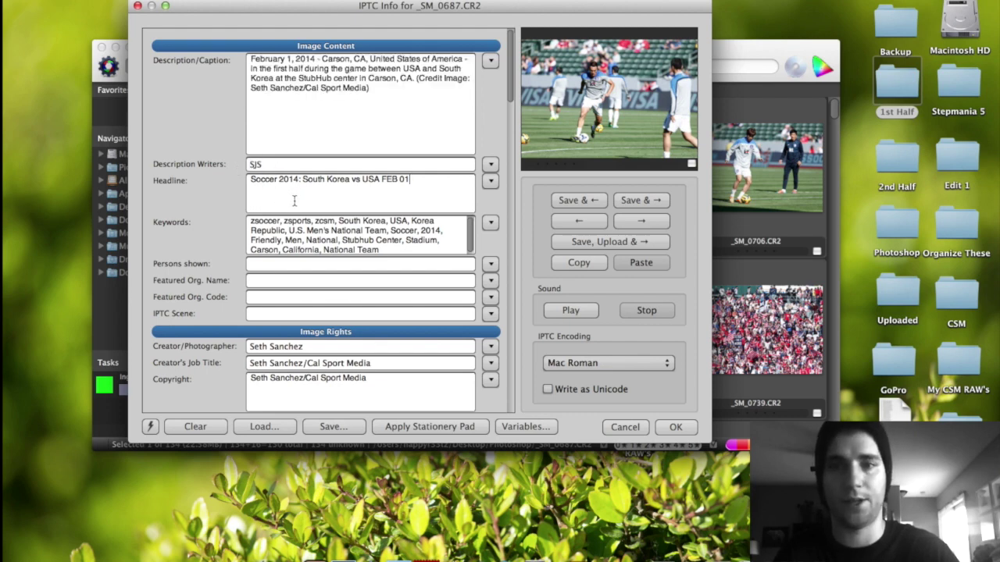
scroll(294, 200, "down", 5)
scroll(238, 200, "up", 5)
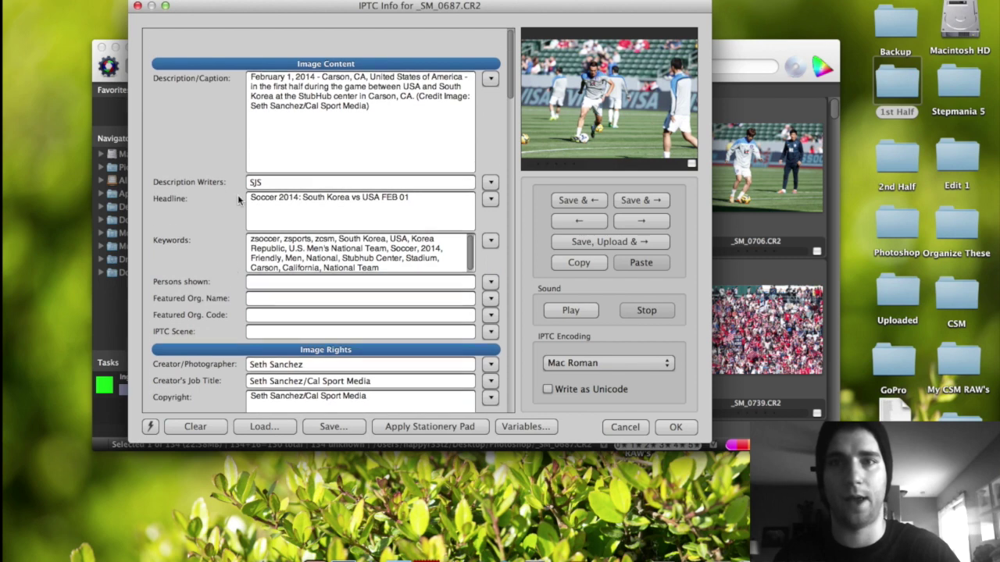
scroll(238, 200, "down", 1)
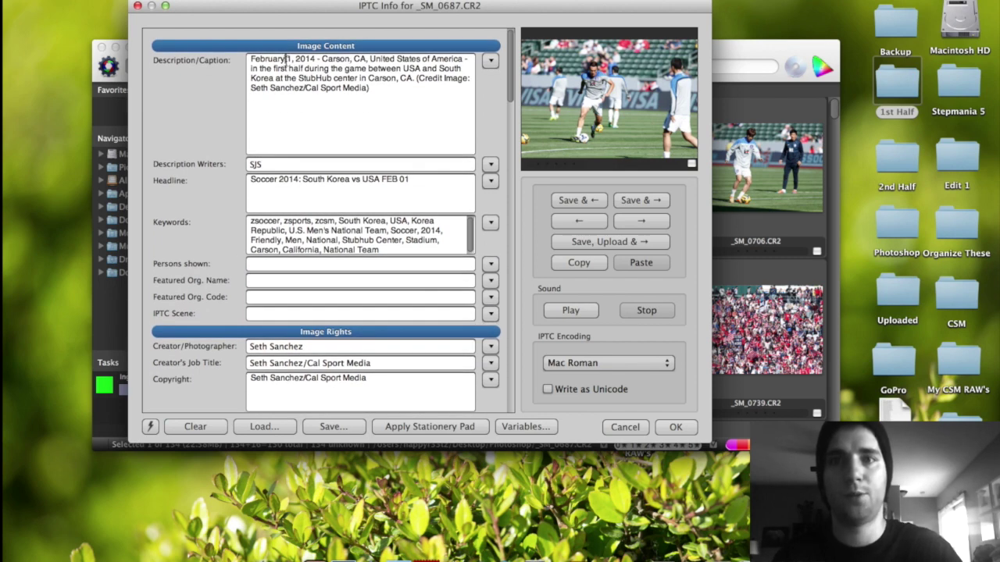
Inspect the day number in the caption's February 1, 2014 date
left_click(286, 60)
double_click(288, 60)
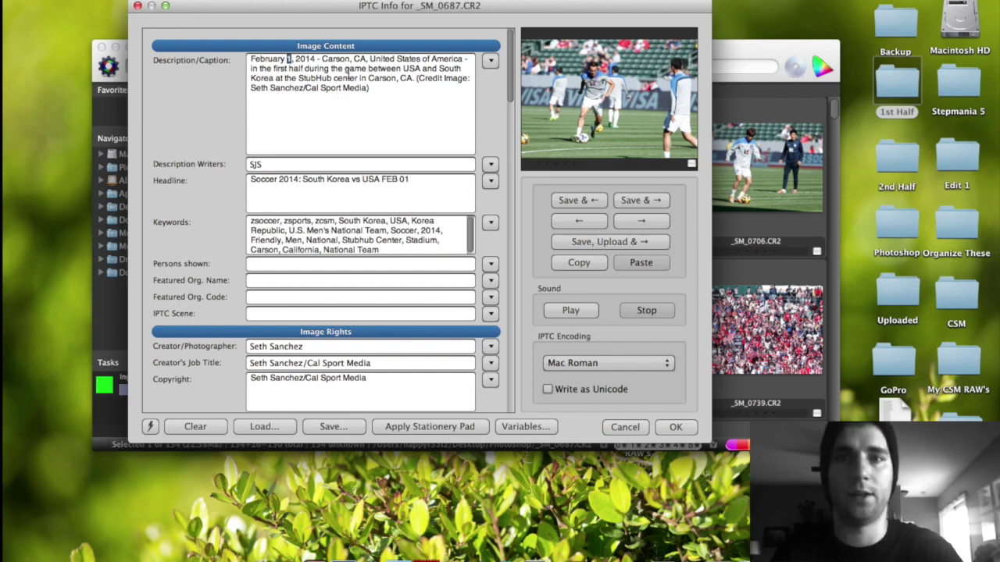
left_click(284, 59)
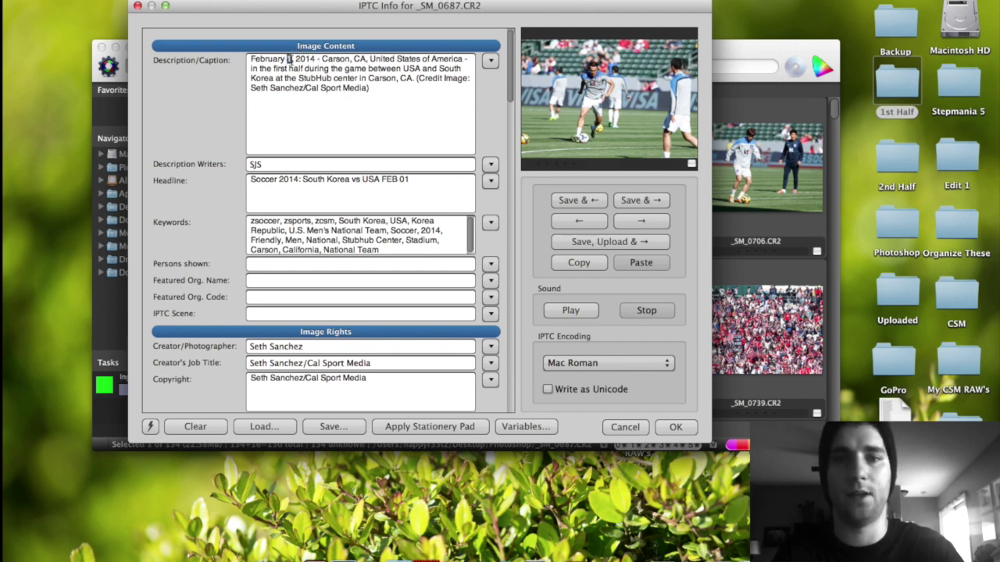
double_click(289, 59)
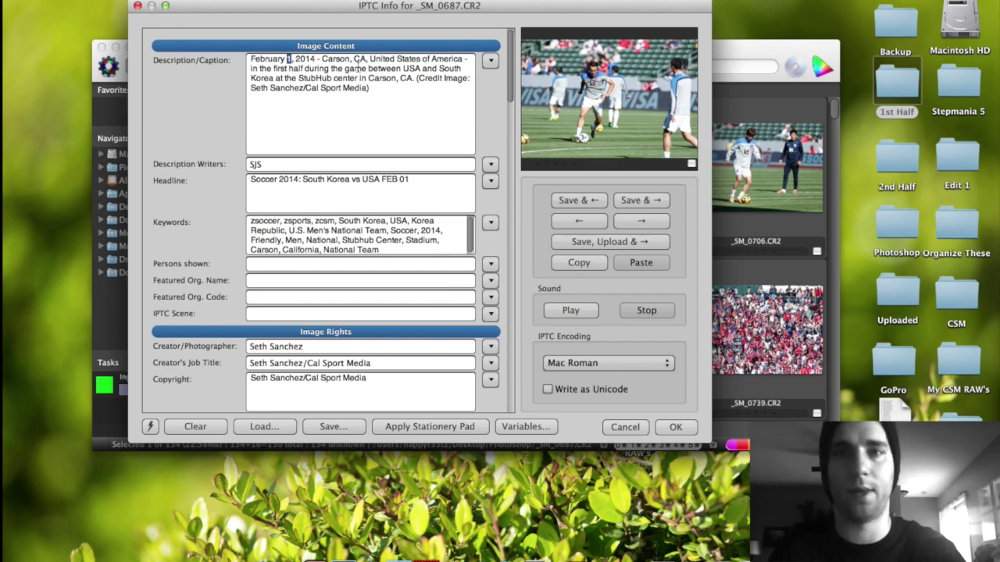
left_click(375, 87)
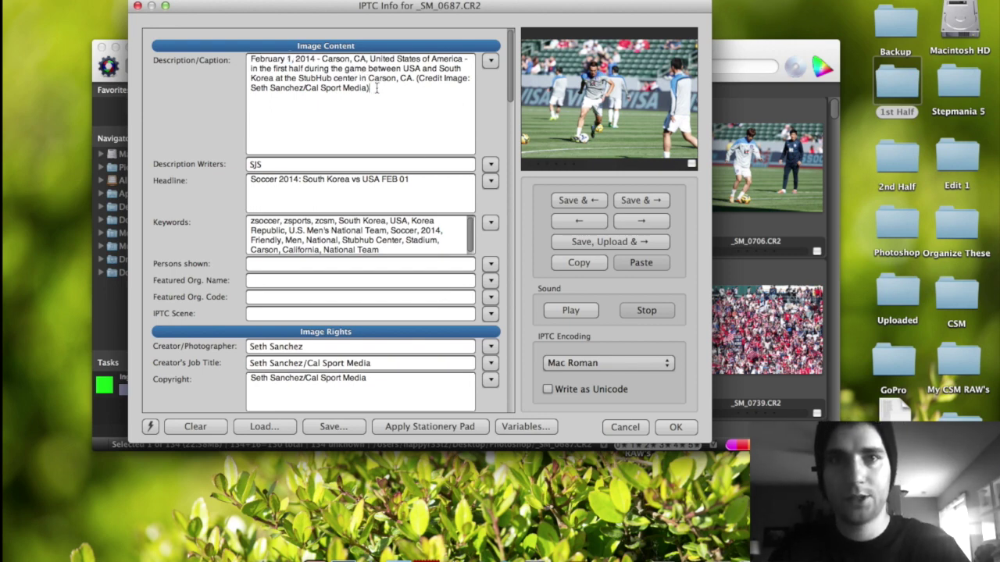
left_click(571, 101)
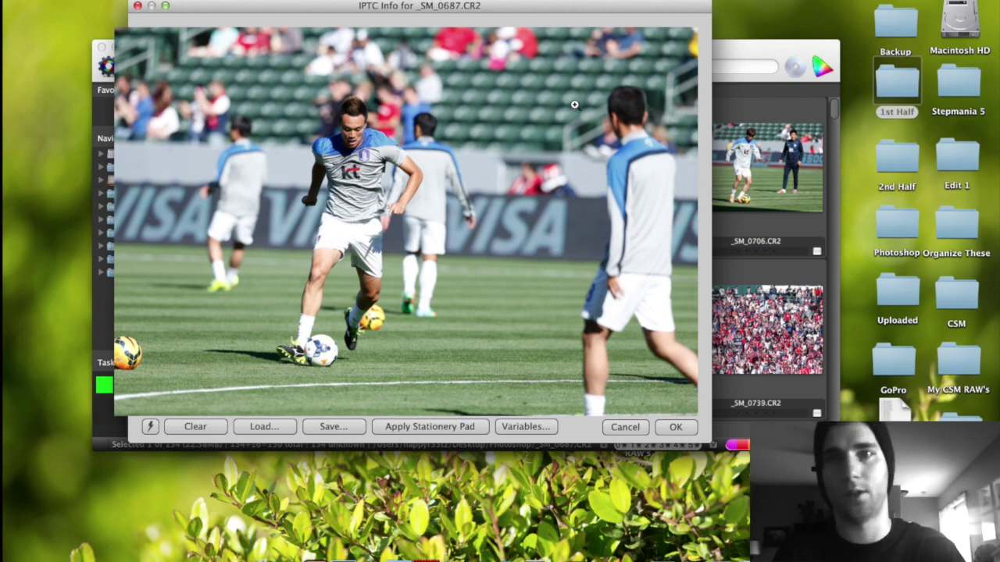
left_click(570, 107)
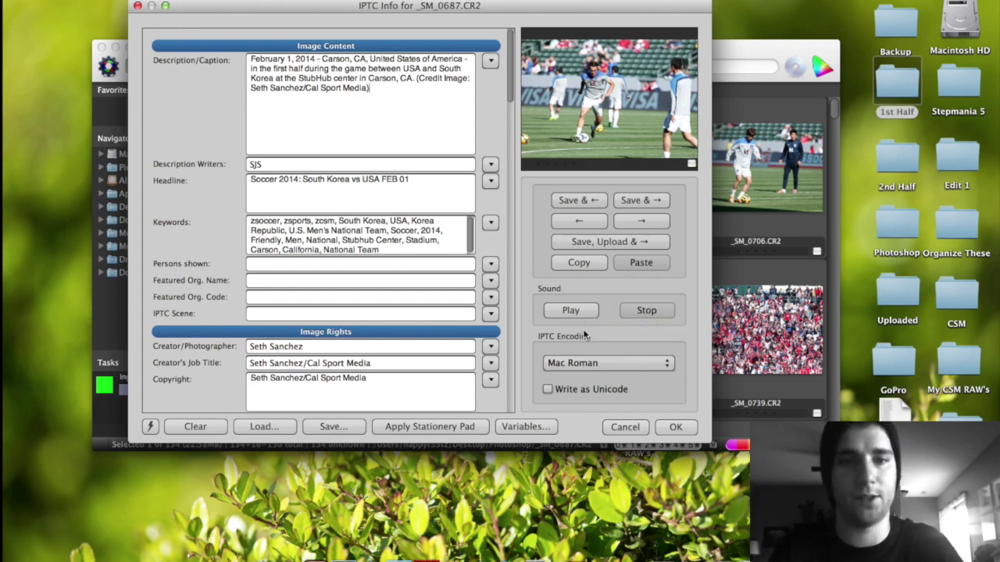
left_click(585, 106)
Insert \sk9\ and 'warms up before the friendly game', deleting 'in the first half during the game'
left_click(585, 106)
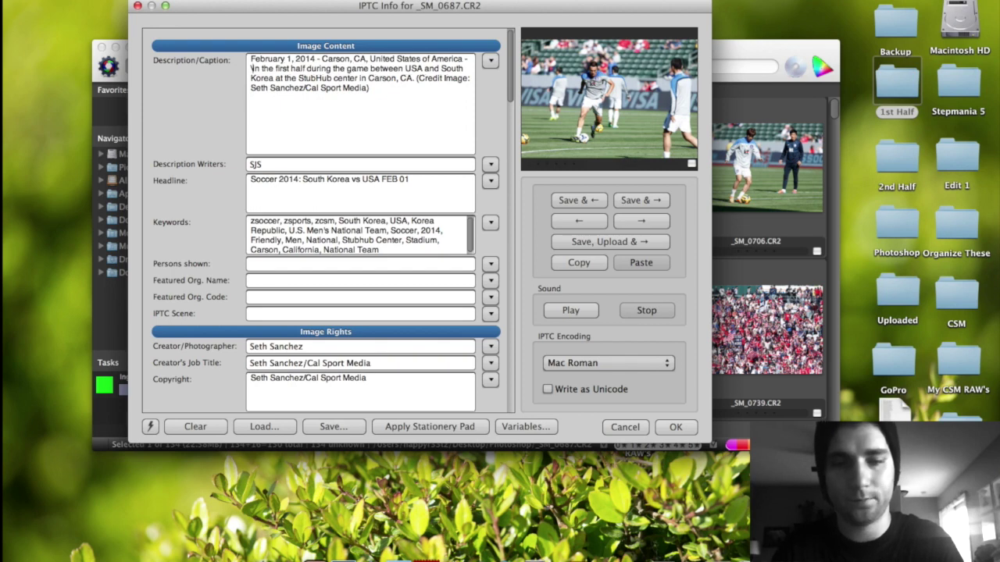
left_click(252, 68)
type("\\sk9")
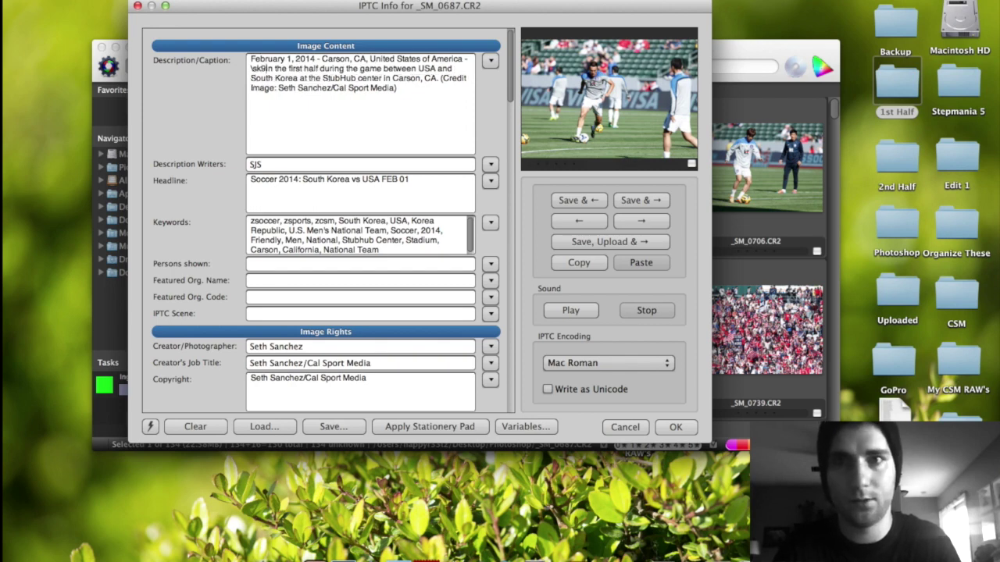
type("\\")
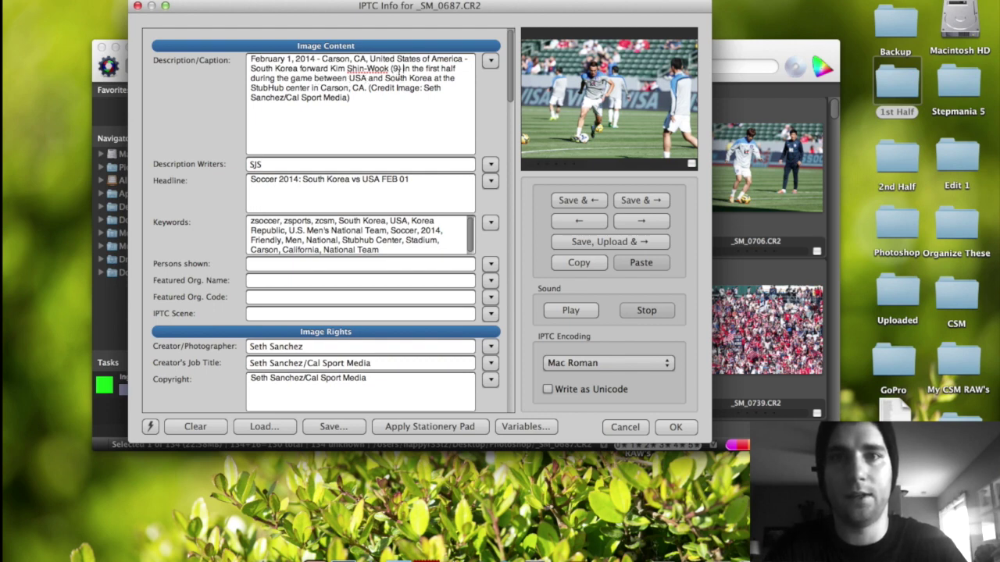
type("warms ")
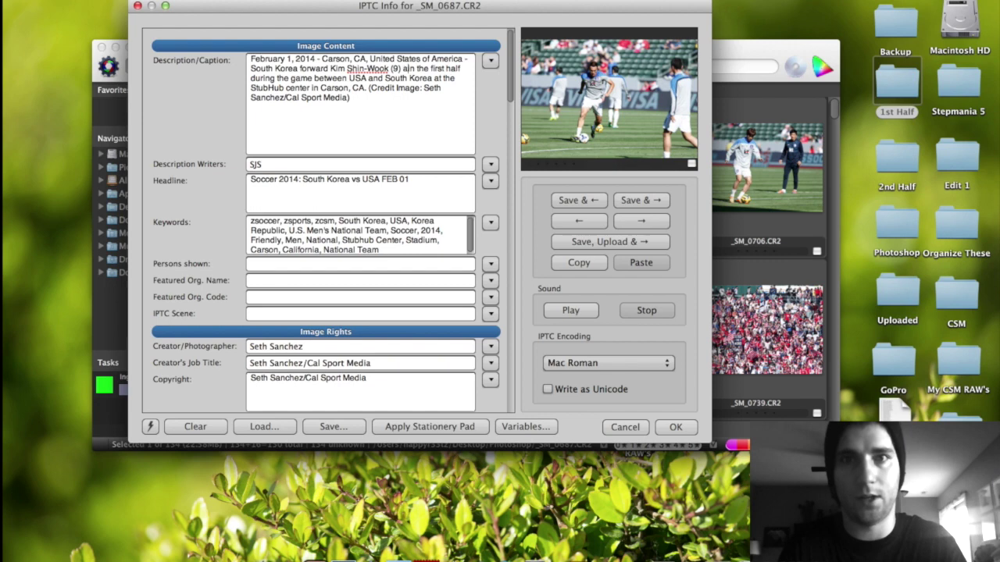
type("up before the ")
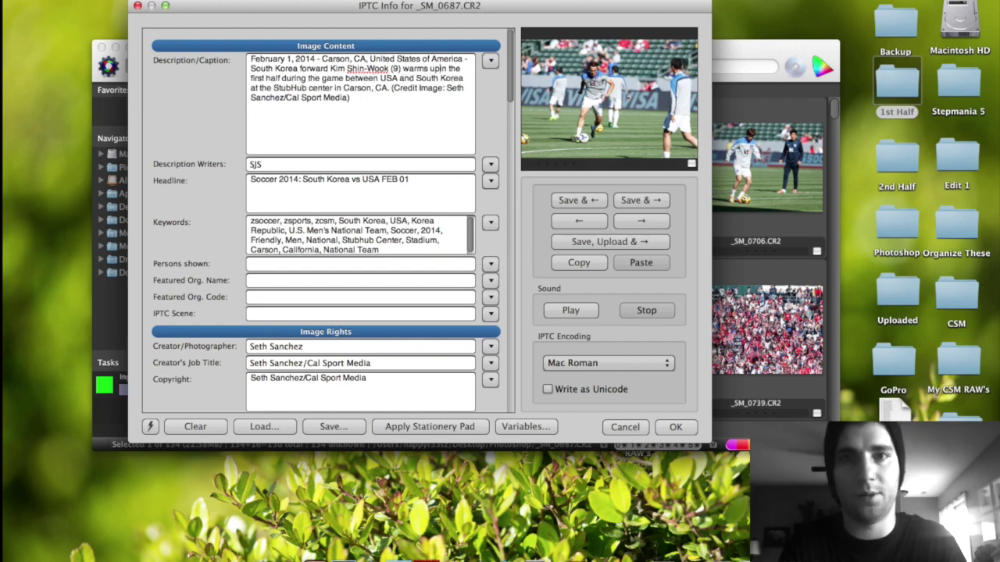
type("friendly ")
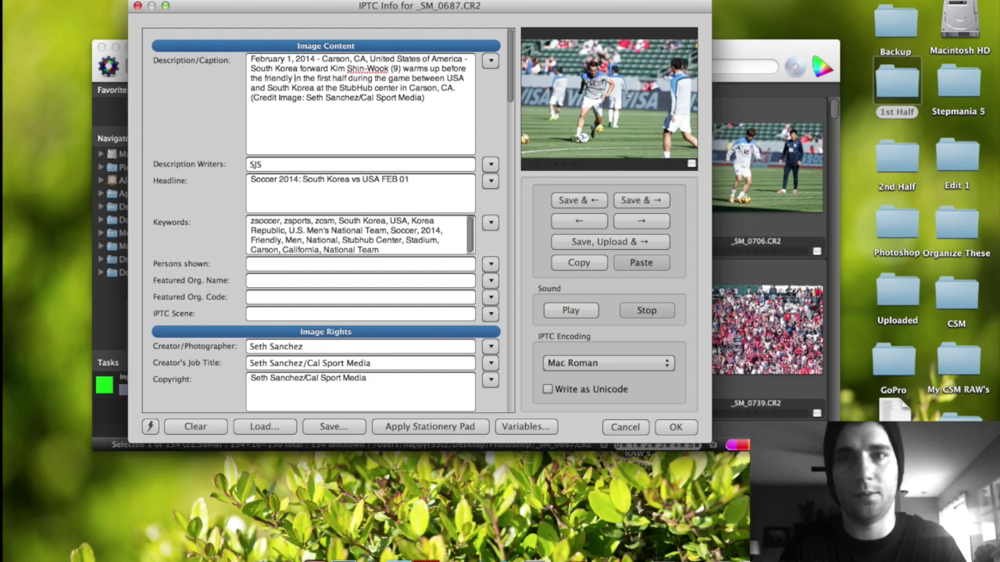
type("game")
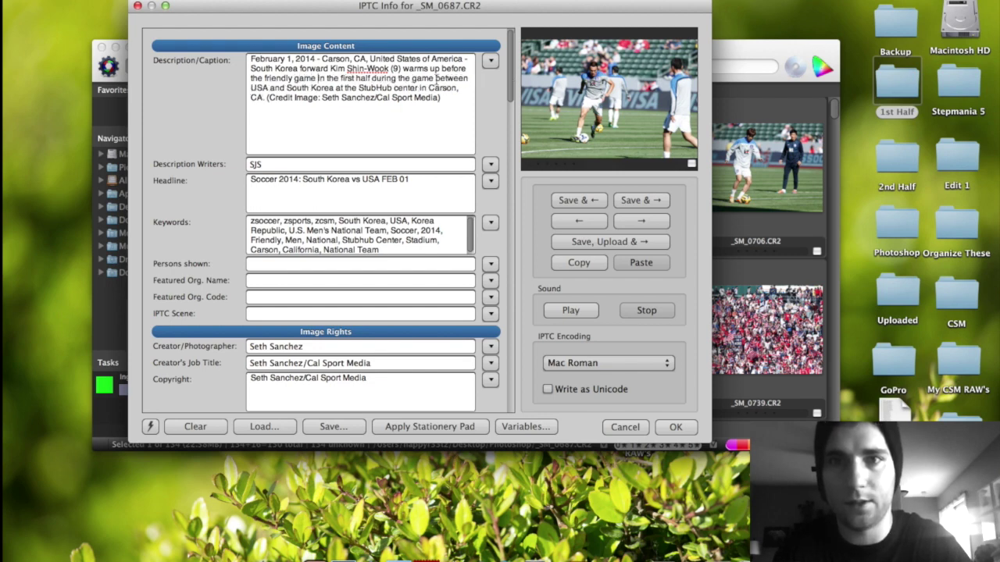
left_click_drag(436, 78, 317, 78)
key("BackSpace")
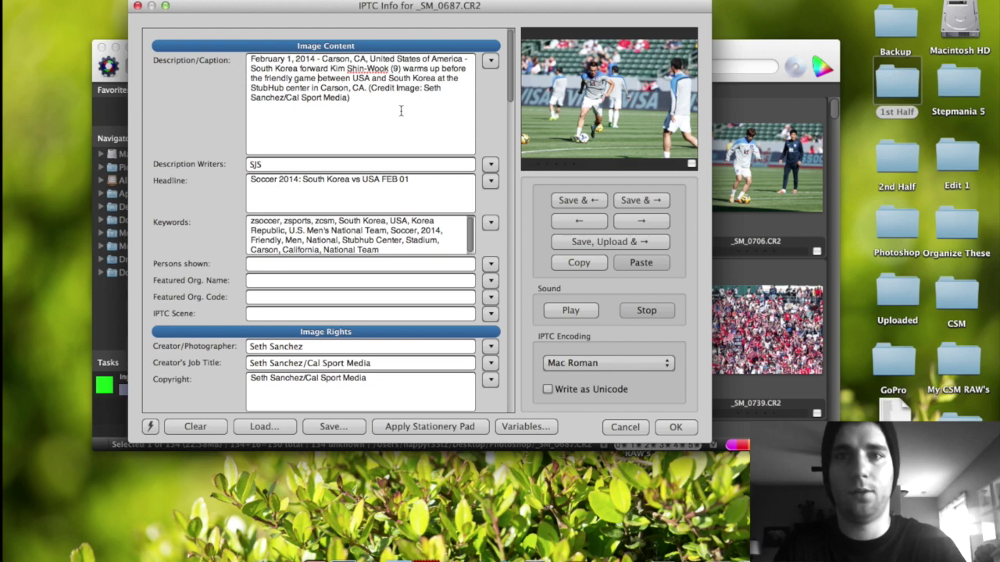
key("super+a")
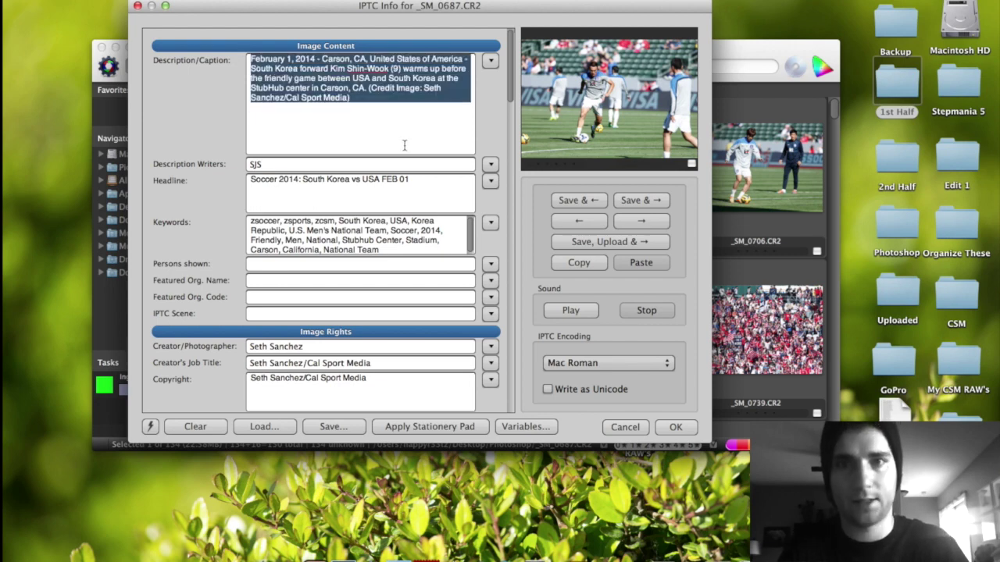
left_click(405, 146)
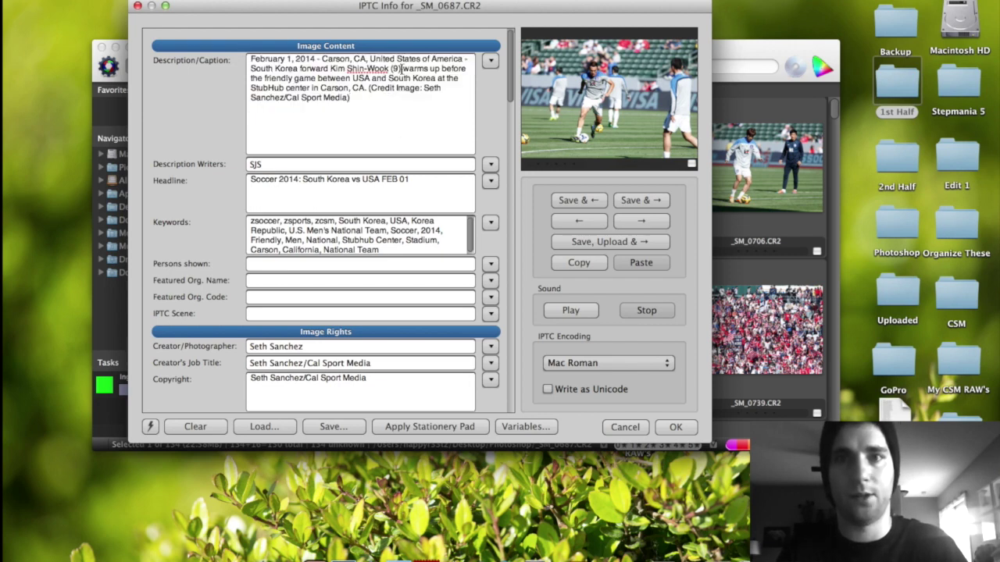
left_click(361, 127)
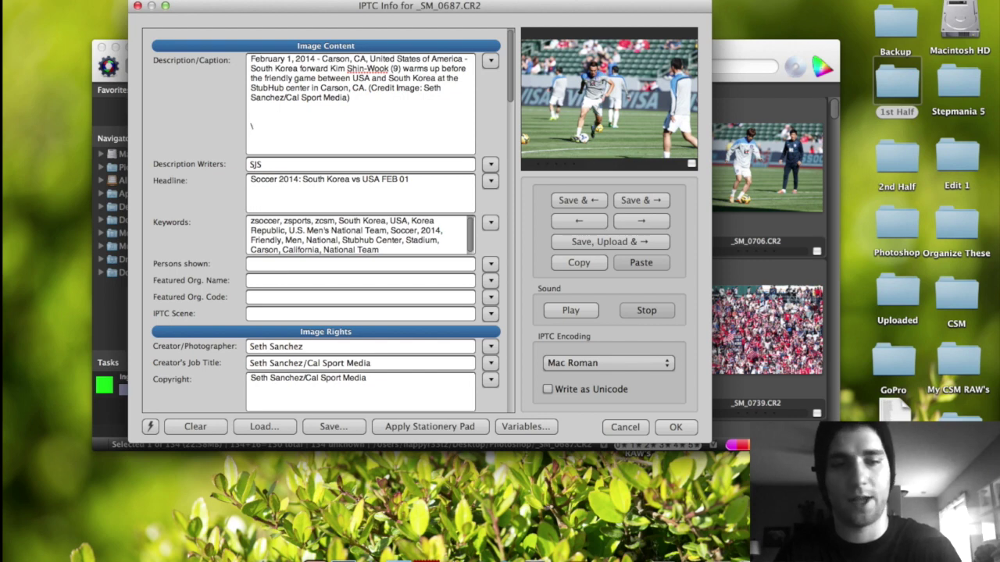
type("\\sk")
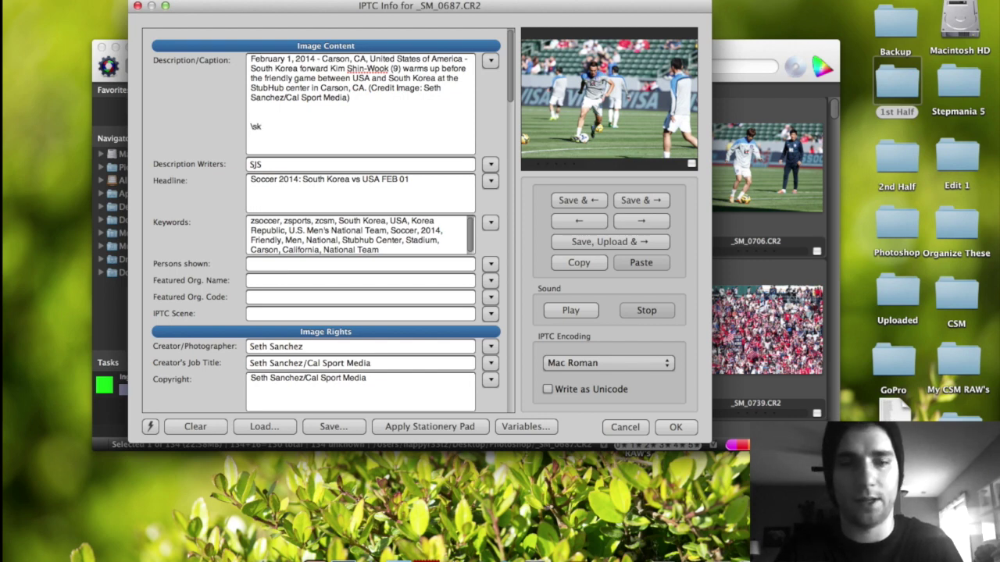
type("9")
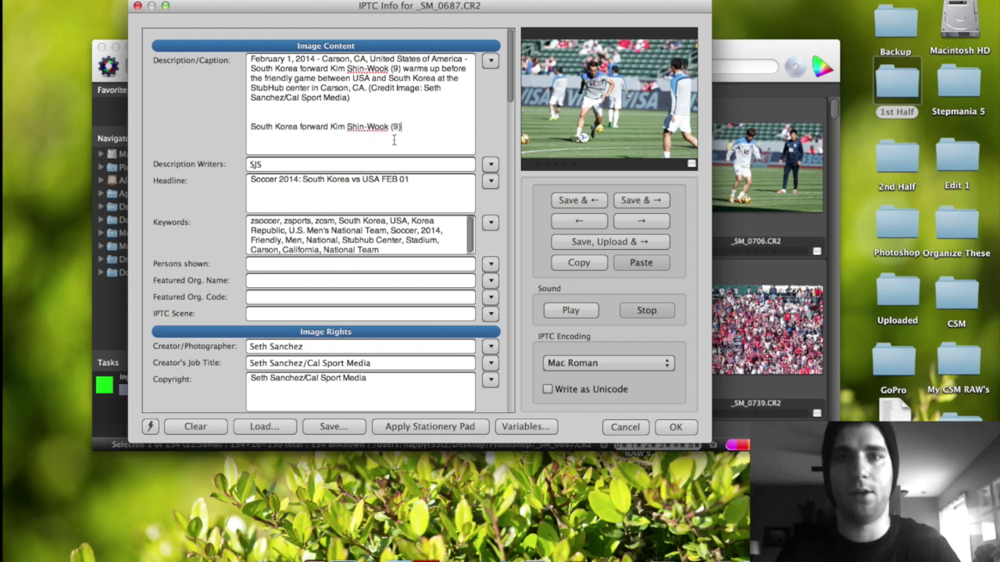
left_click_drag(402, 131, 248, 131)
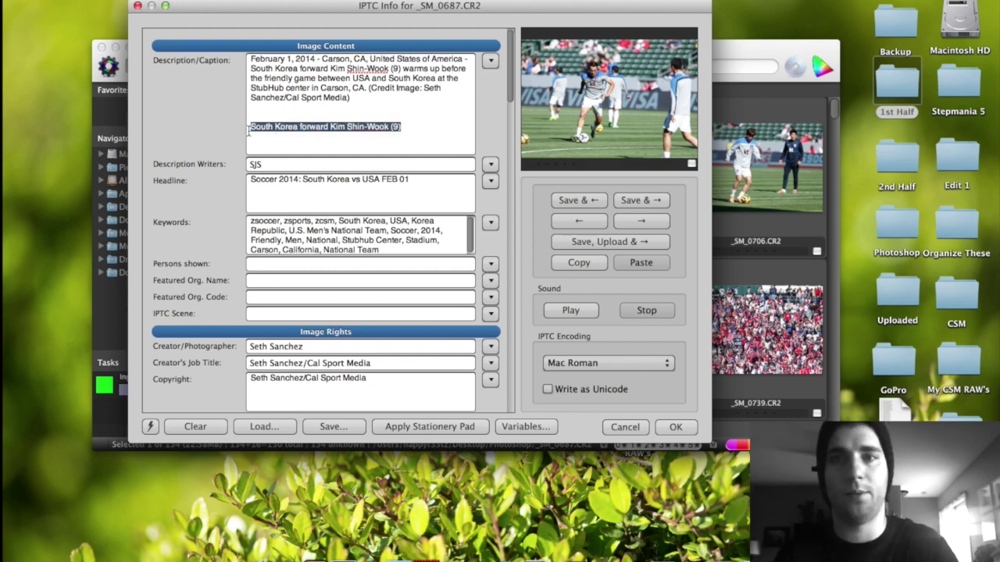
key("BackSpace")
key("BackSpace")
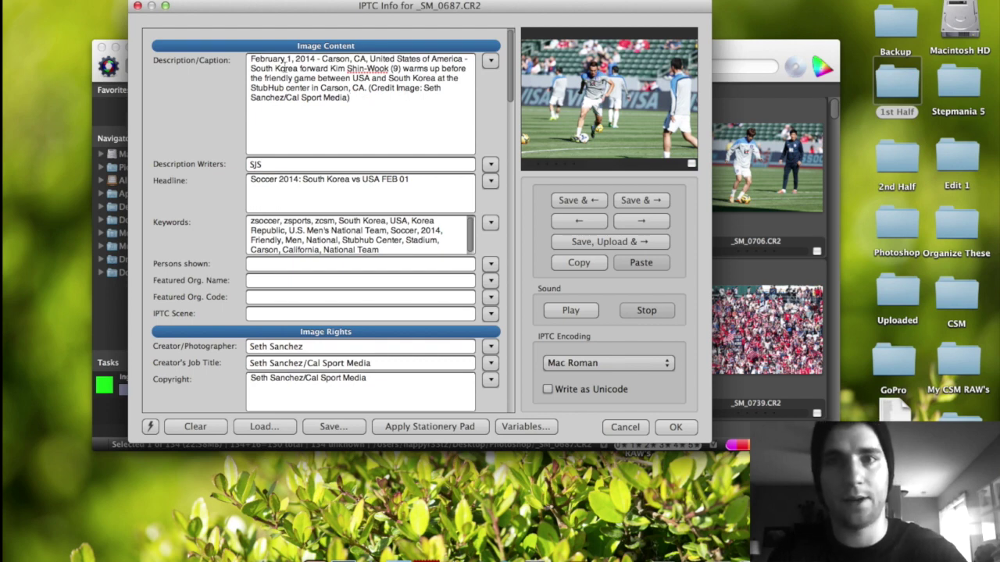
left_click_drag(359, 99, 256, 69)
left_click(388, 106)
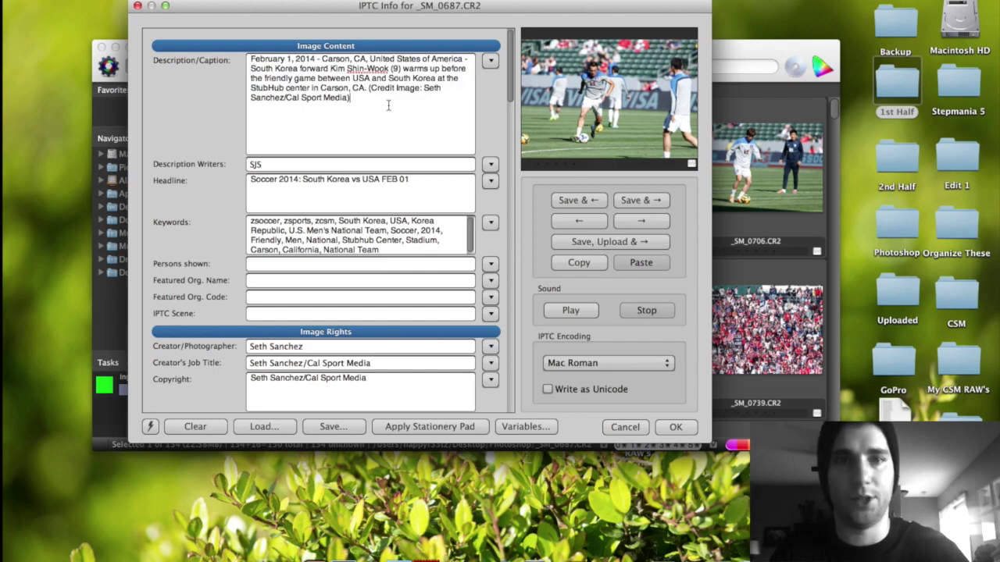
left_click(577, 95)
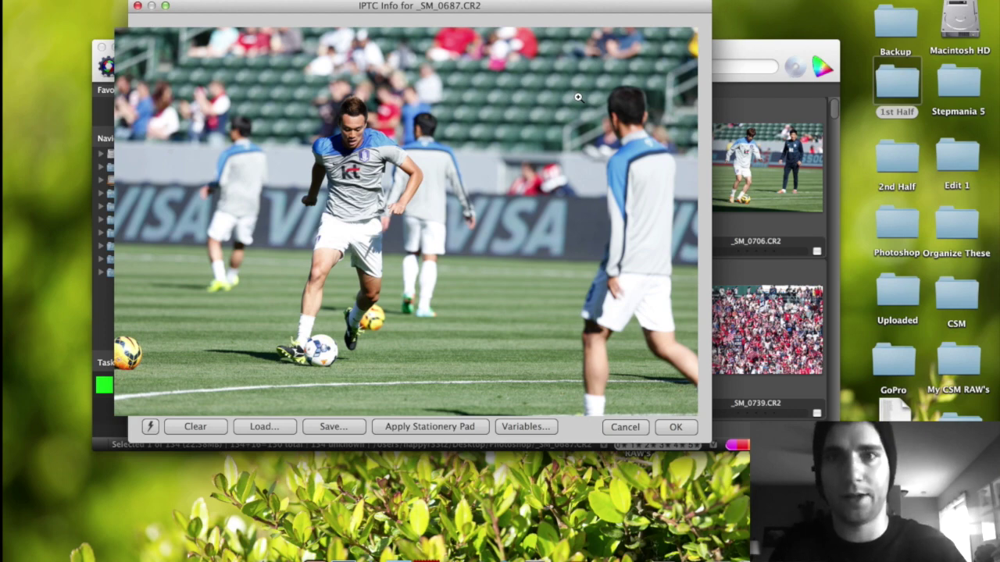
left_click(578, 96)
scroll(208, 198, "down", 10)
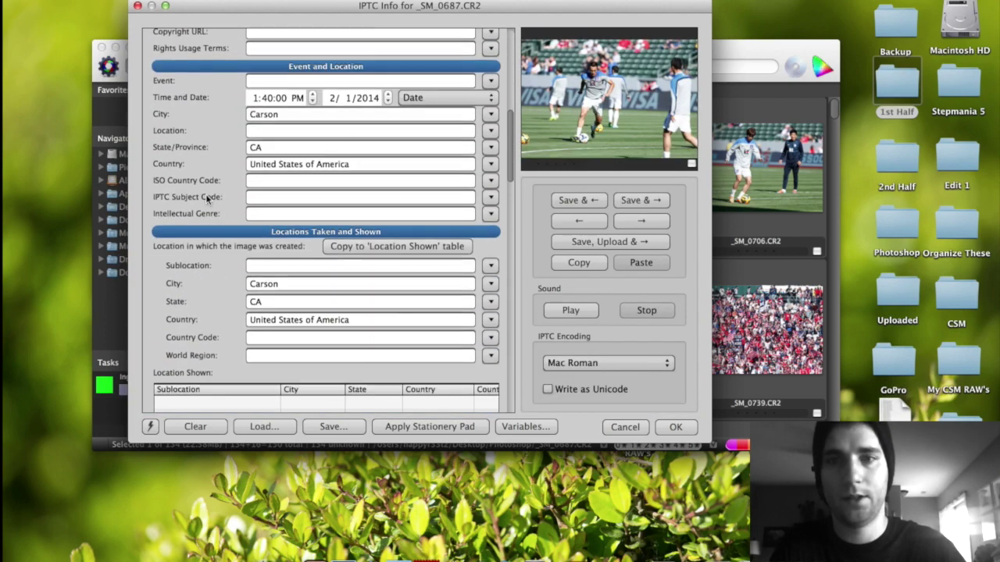
scroll(207, 198, "down", 10)
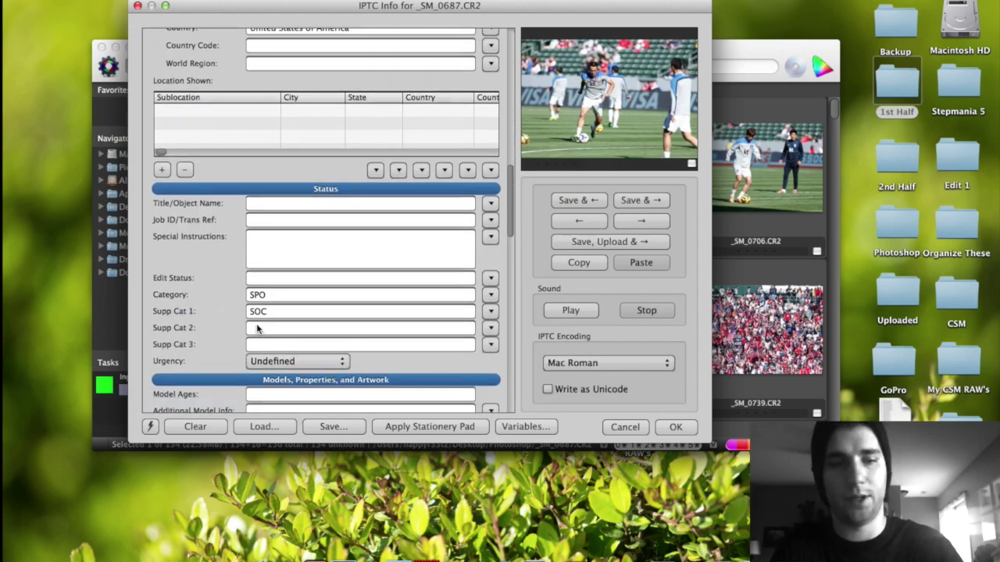
left_click(259, 328)
type("[shin")
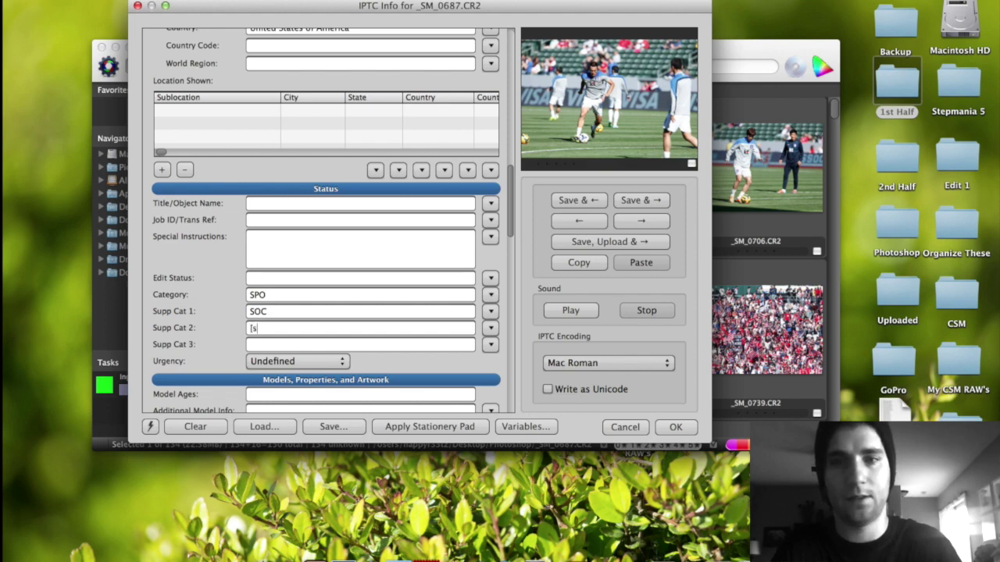
key("BackSpace")
key("BackSpace")
key("BackSpace")
key("BackSpace")
key("BackSpace")
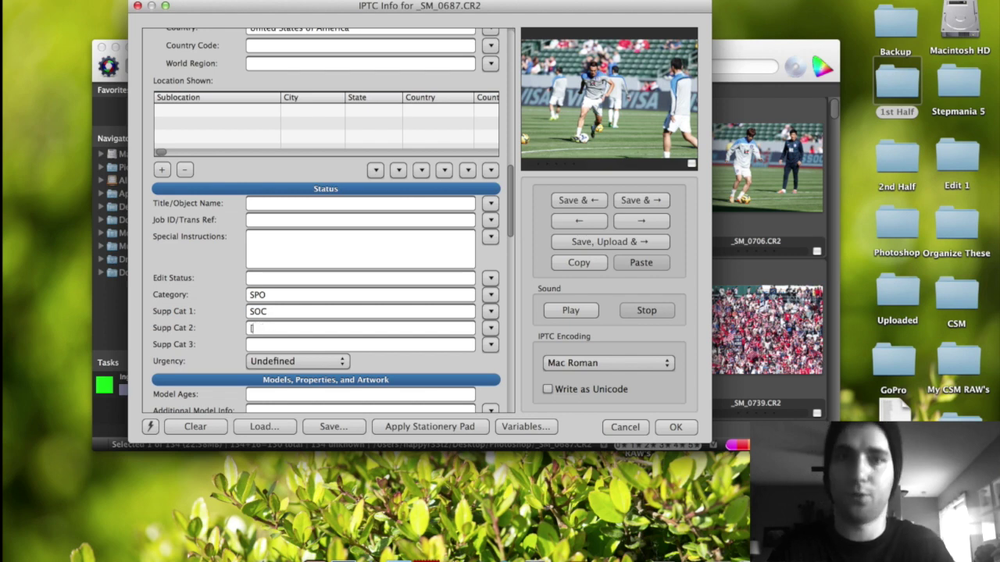
type("\\")
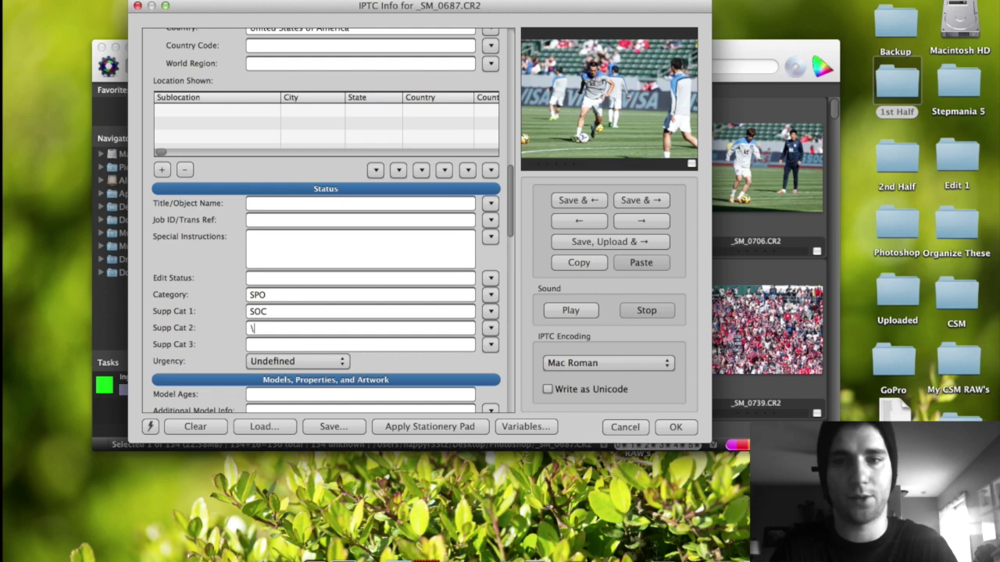
type("skk")
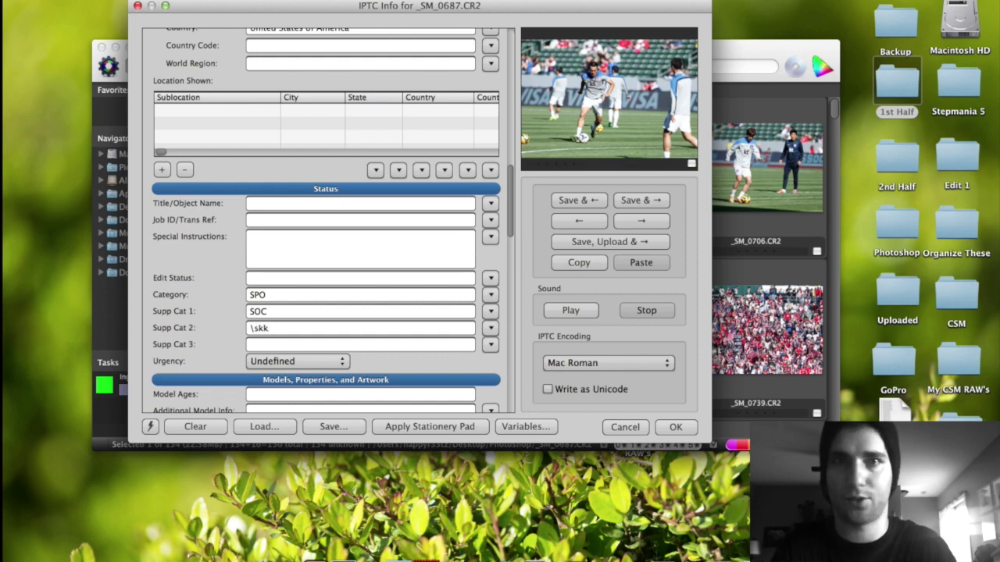
type("9")
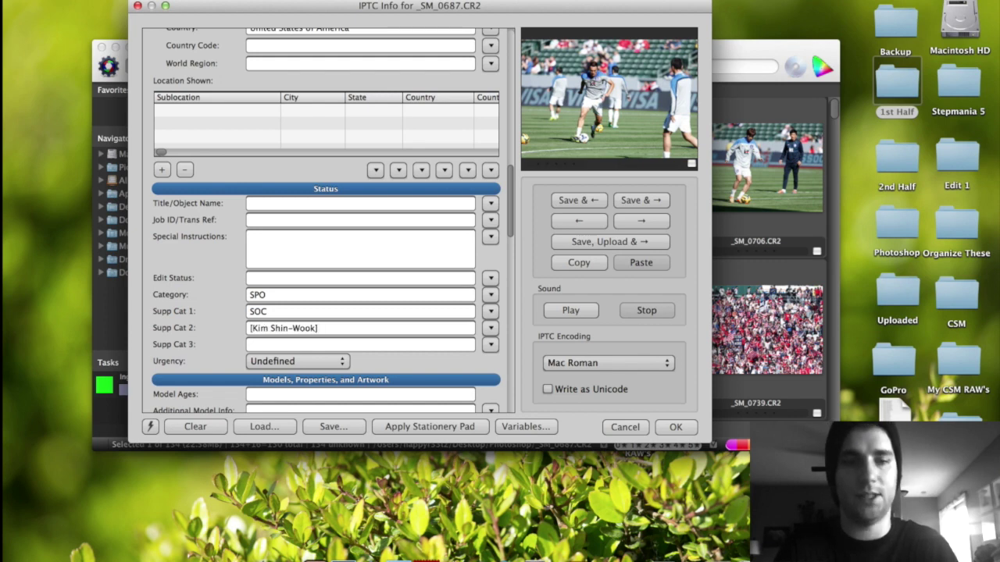
key("super+a")
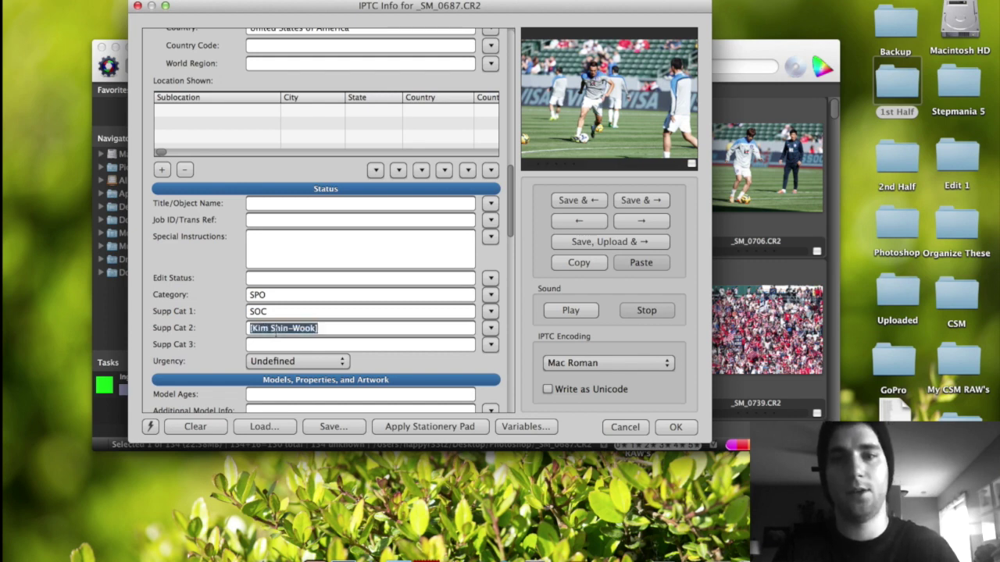
key("BackSpace")
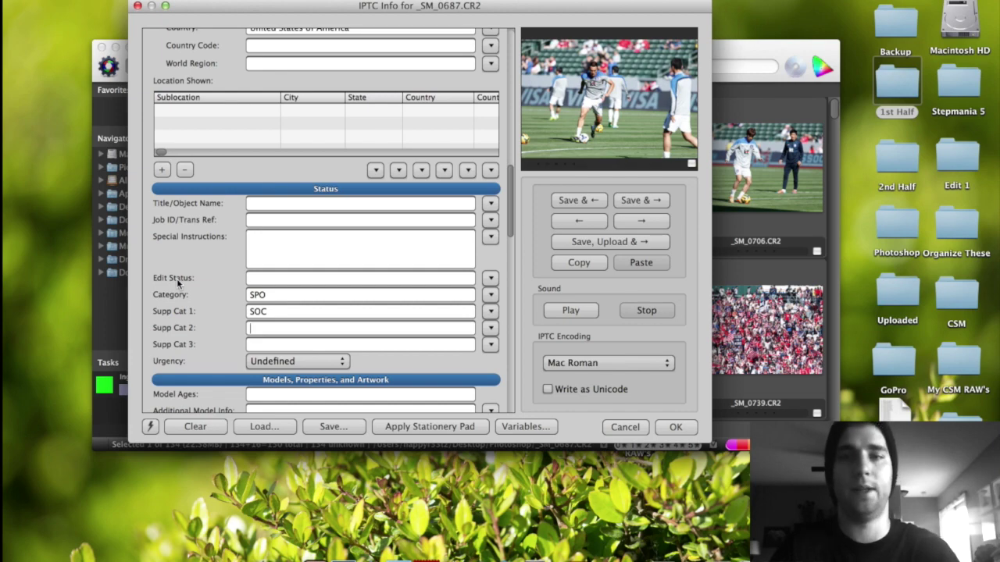
scroll(172, 234, "up", 3)
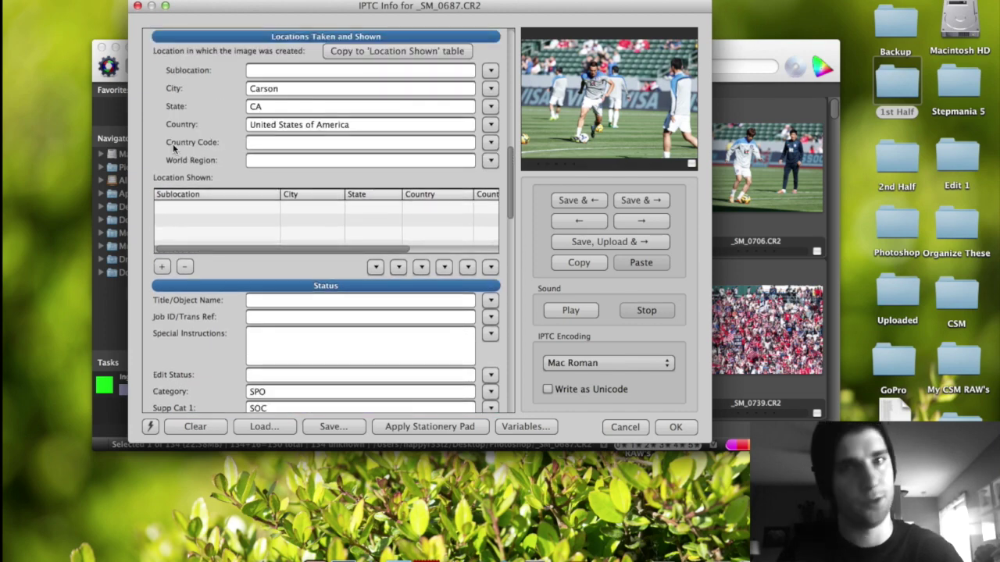
Confirm the _SM_0687 caption with OK and reopen its IPTC Info
scroll(173, 147, "up", 5)
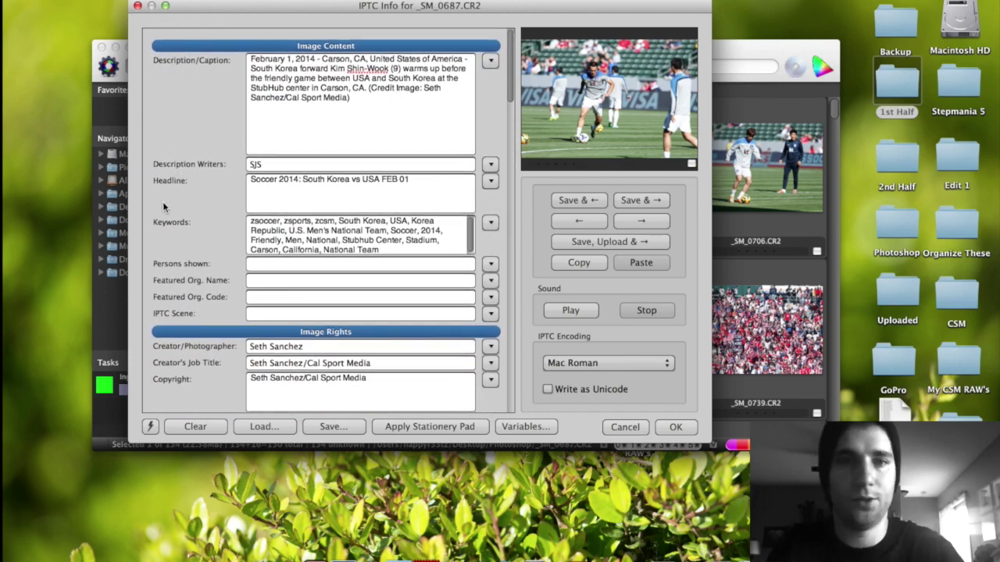
left_click(675, 426)
left_click(466, 192)
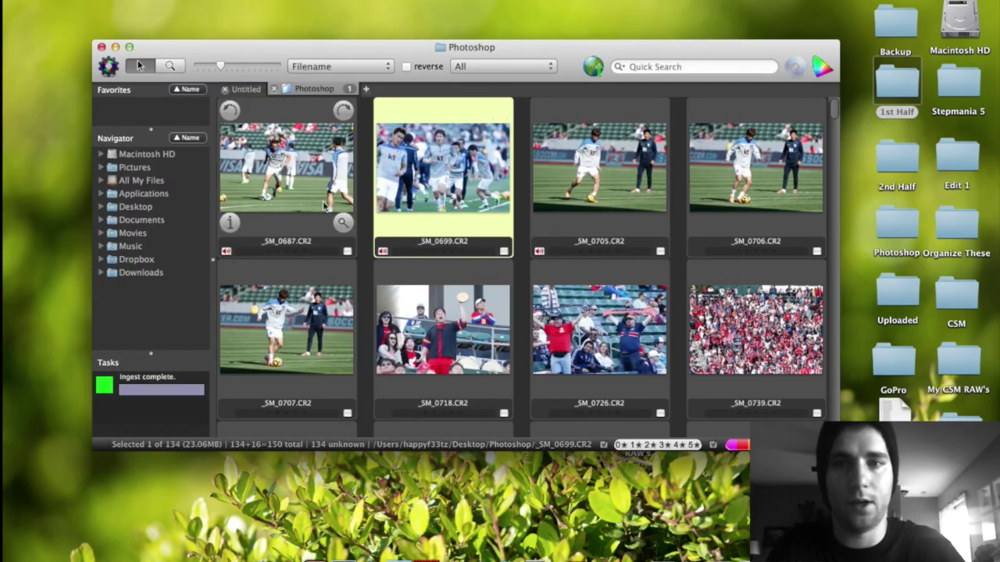
left_click(303, 183)
left_click(231, 223)
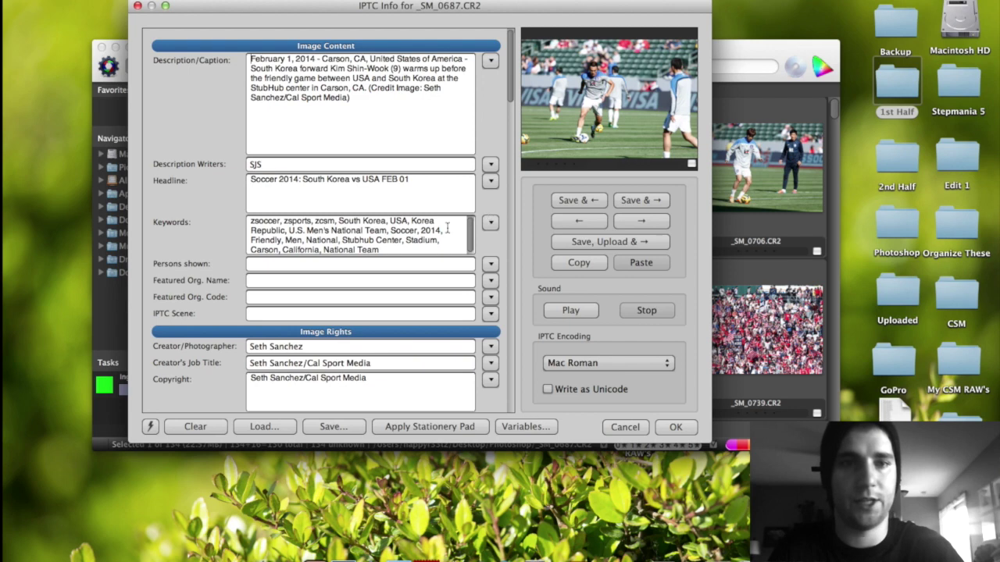
Save and step through to _SM_0699, enlarging its preview to identify players
left_click(641, 200)
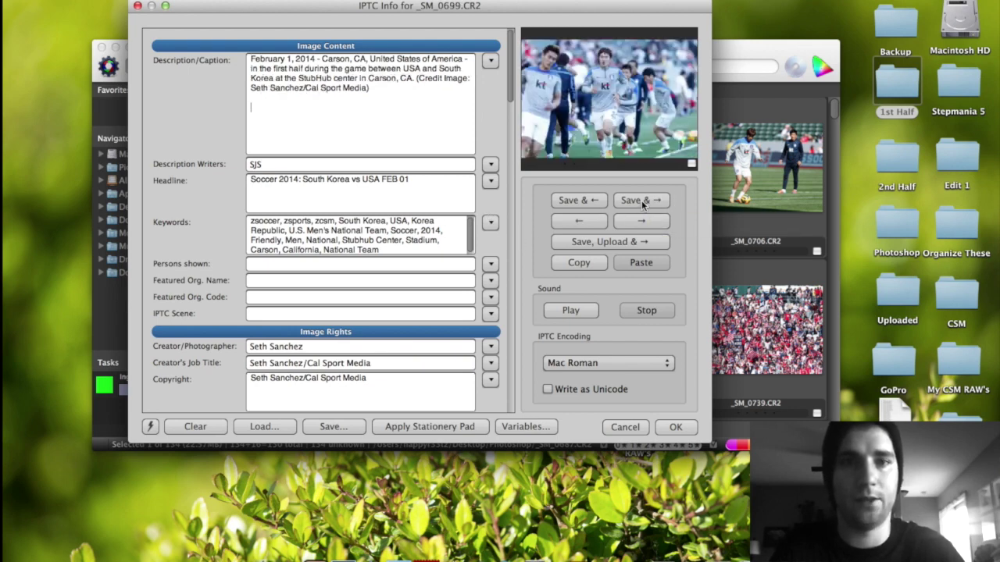
left_click(598, 202)
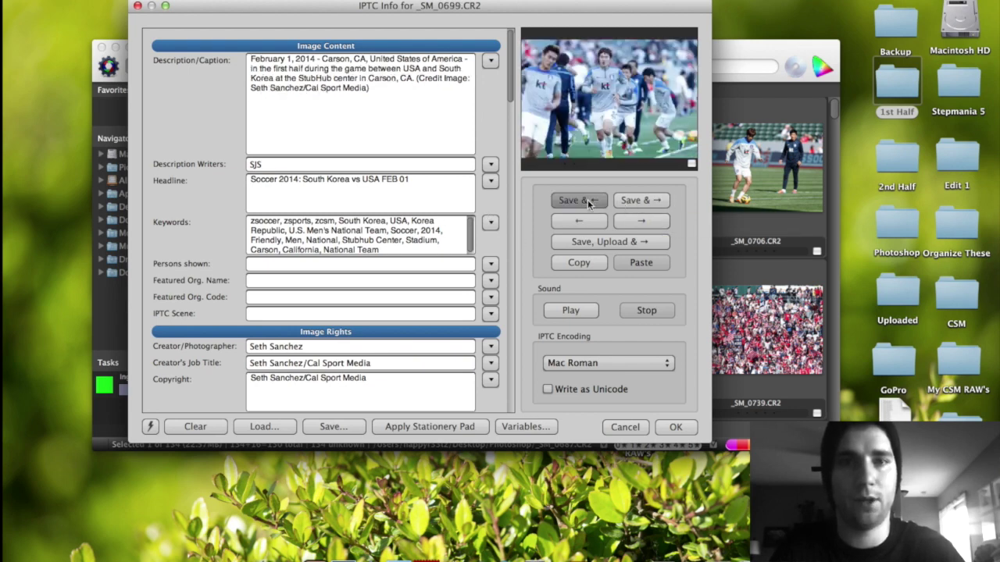
left_click(638, 201)
left_click(590, 84)
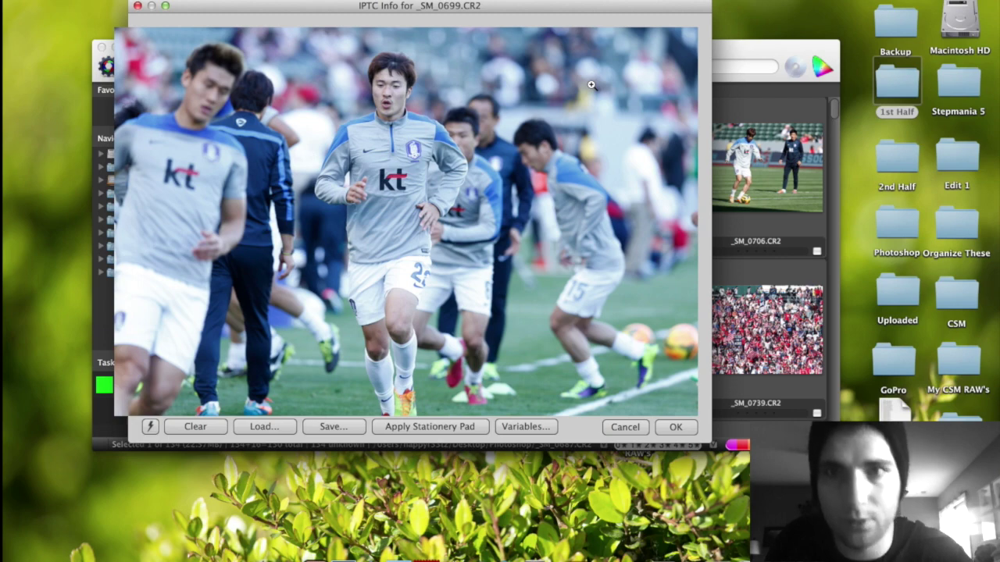
left_click(591, 84)
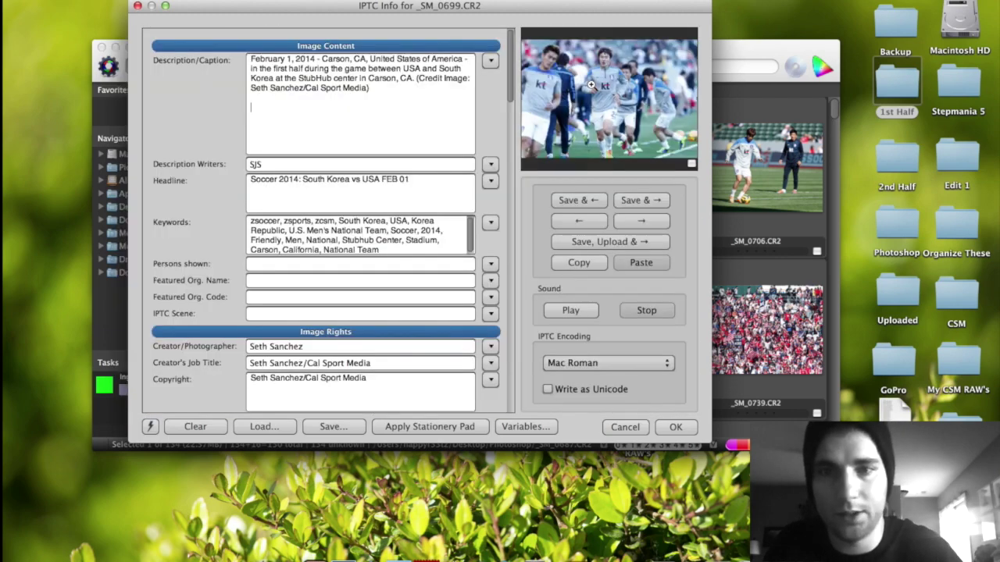
Insert the South Korea midfielder's name and number (22) at the caption's second line
left_click(250, 70)
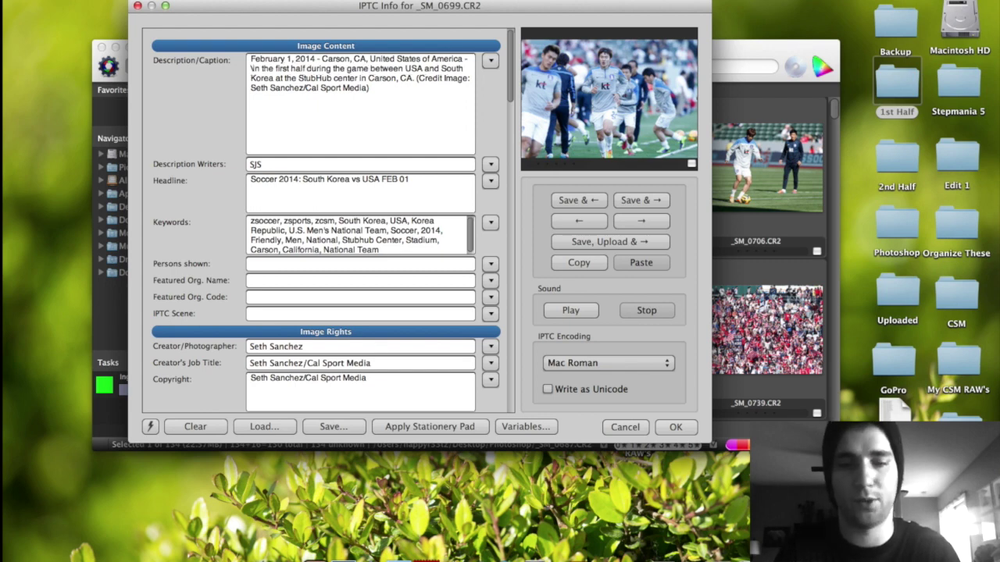
type("Vouth Korea midfielder Park Jong-Woo (22) in the first half")
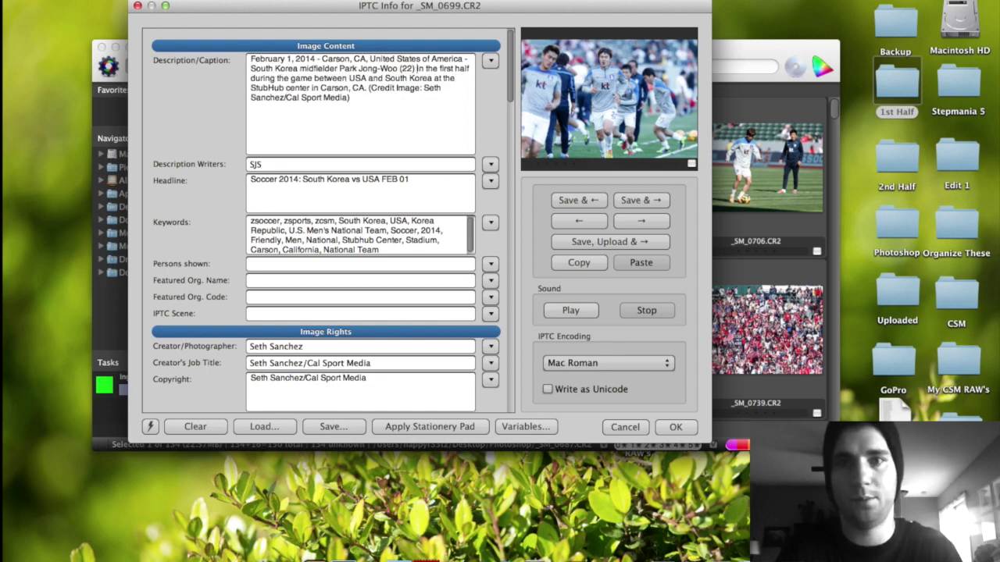
key("Delete")
type("i")
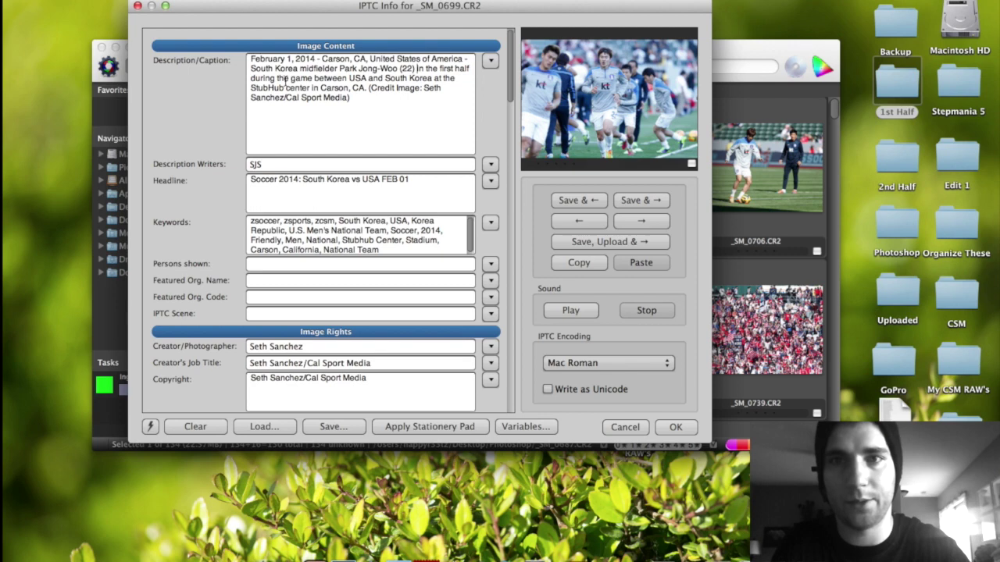
Replace 'in the first half during the game' with 'warms up before the game', then save and advance to _SM_0705
left_click_drag(313, 79, 417, 69)
type("warms up wi")
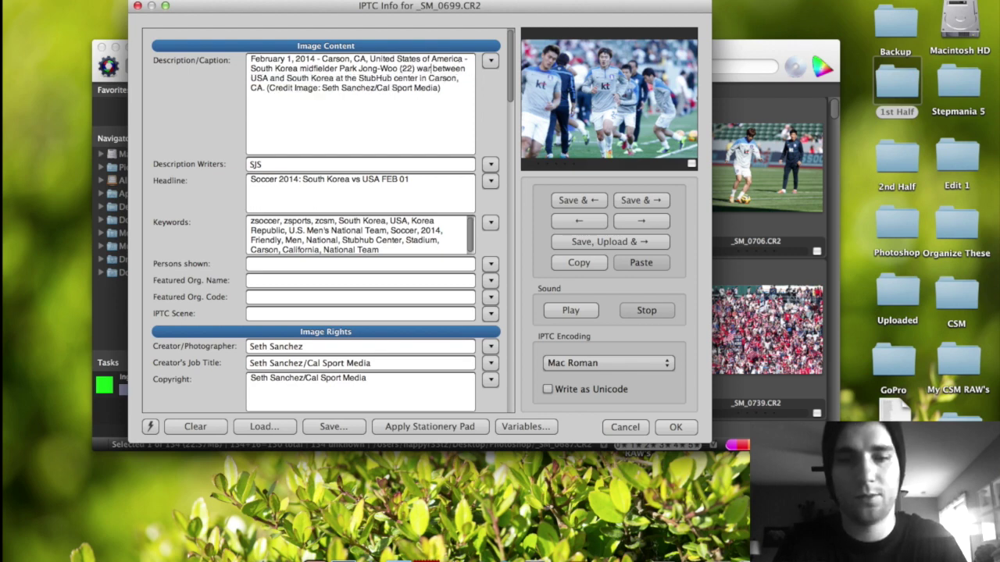
type("th")
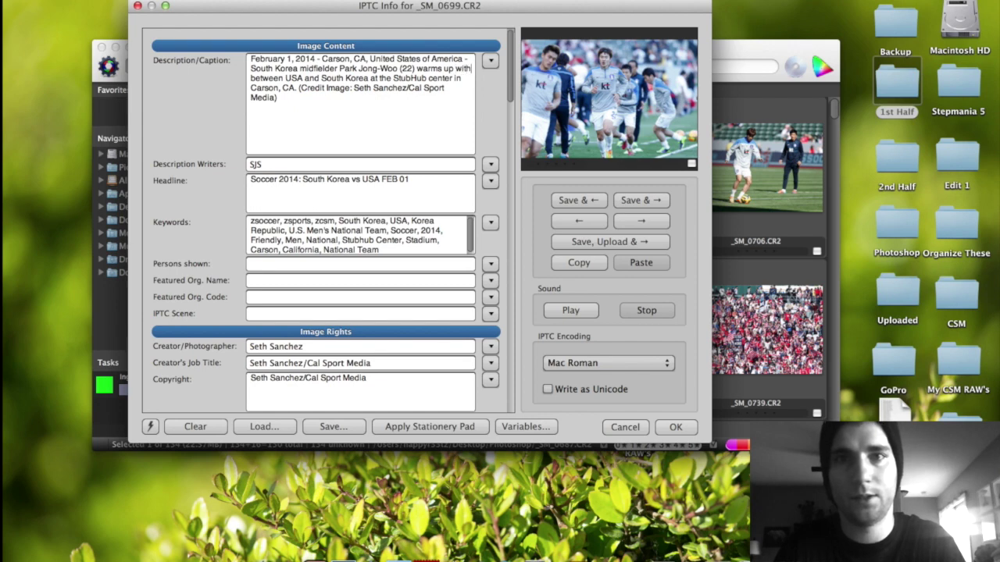
key("BackSpace")
key("BackSpace")
key("BackSpace")
key("BackSpace")
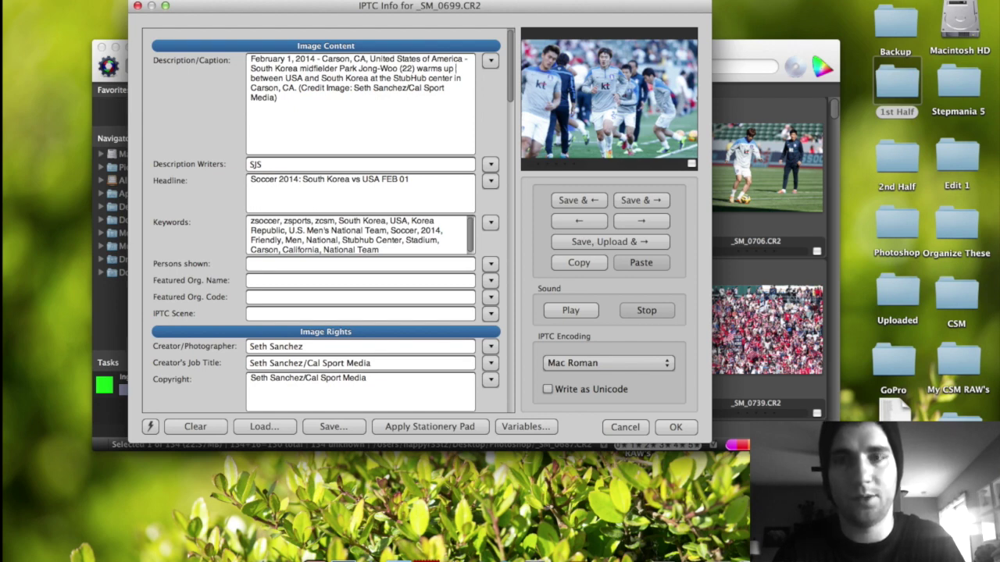
type("before the gamebetween USA and South Korea at the")
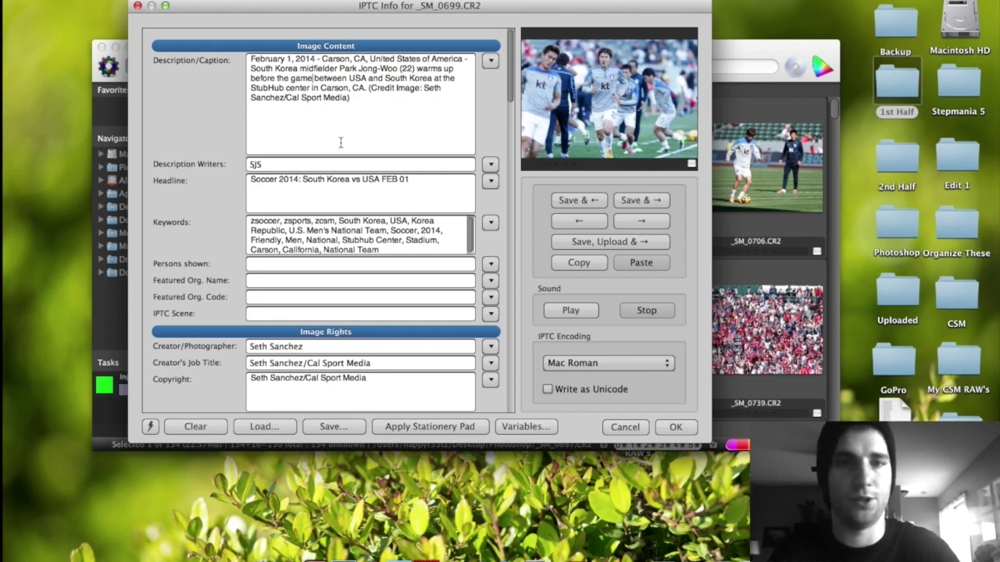
left_click(636, 202)
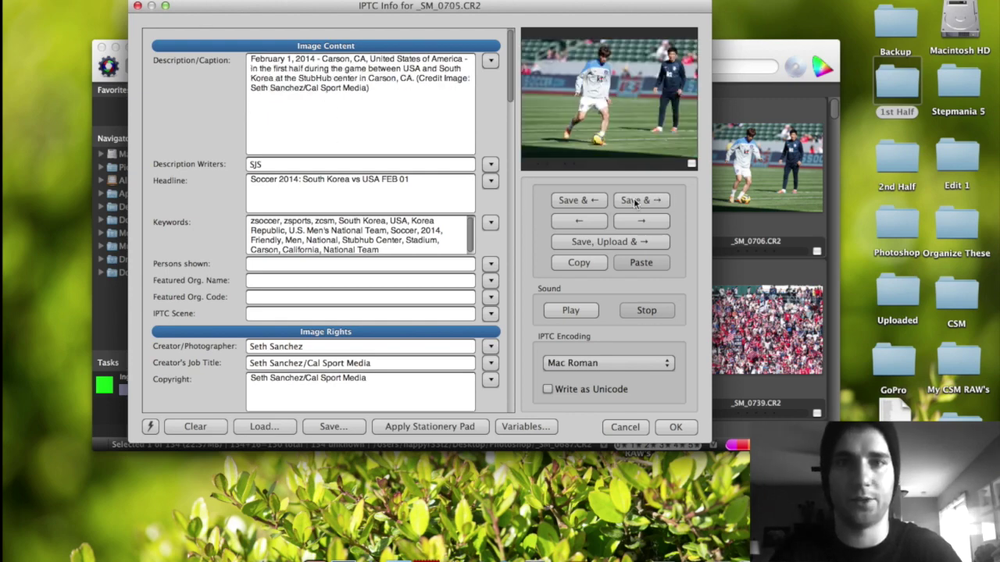
left_click(603, 97)
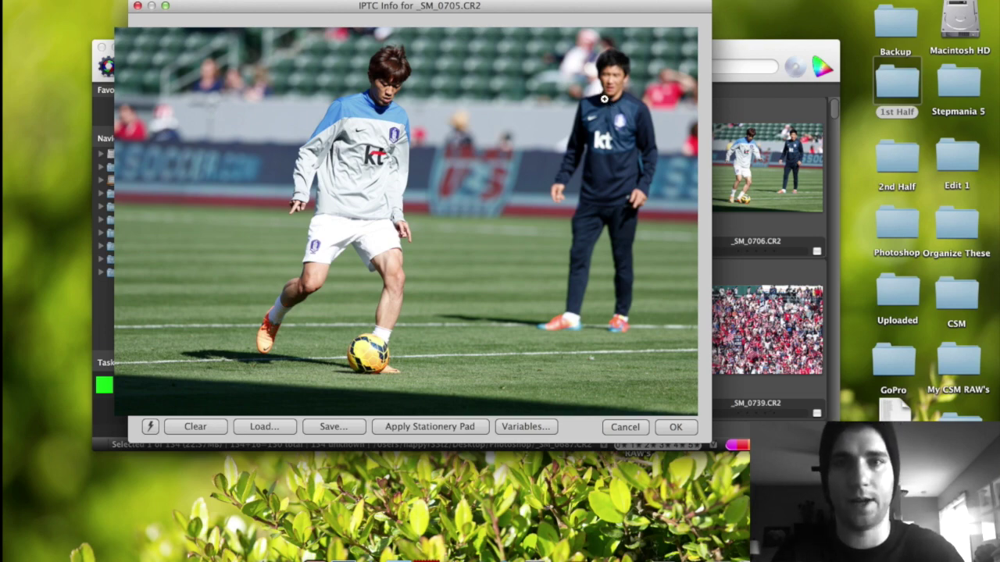
Close the enlarged _SM_0705 preview and cancel the IPTC editor without saving
left_click(604, 99)
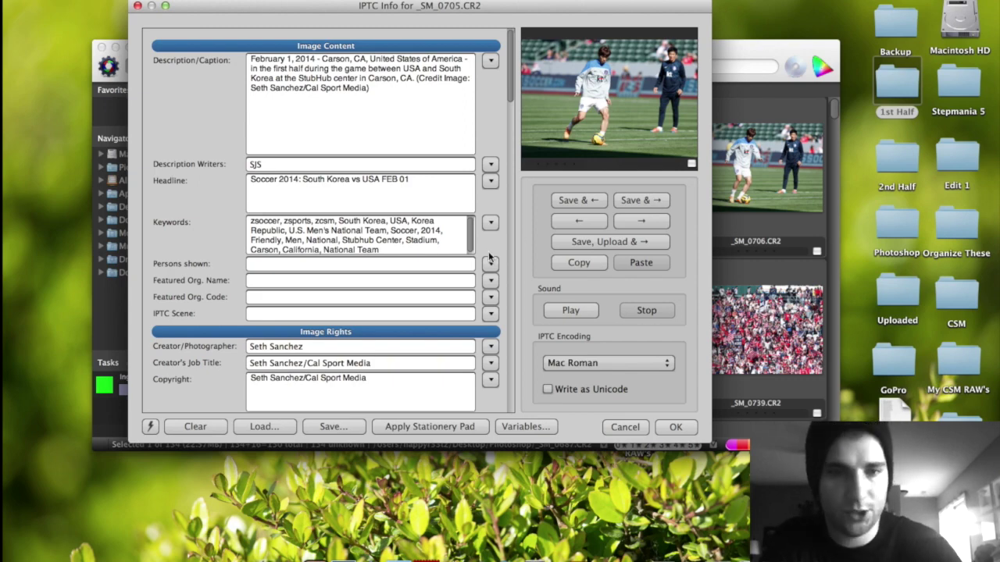
left_click(625, 426)
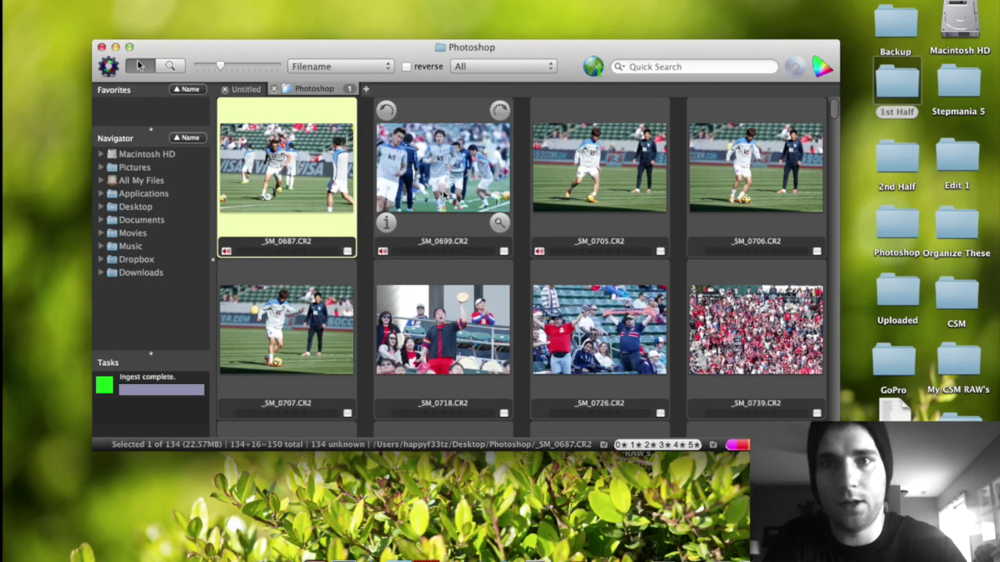
Close the Photoshop folder's contact sheet and quit Photo Mechanic from the Dock
left_click(274, 89)
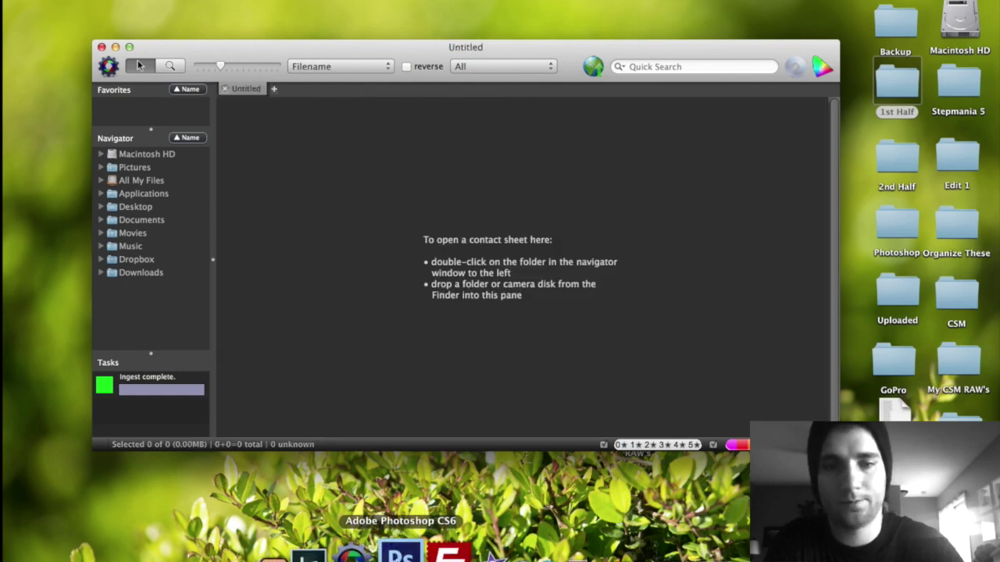
right_click(377, 556)
left_click(383, 516)
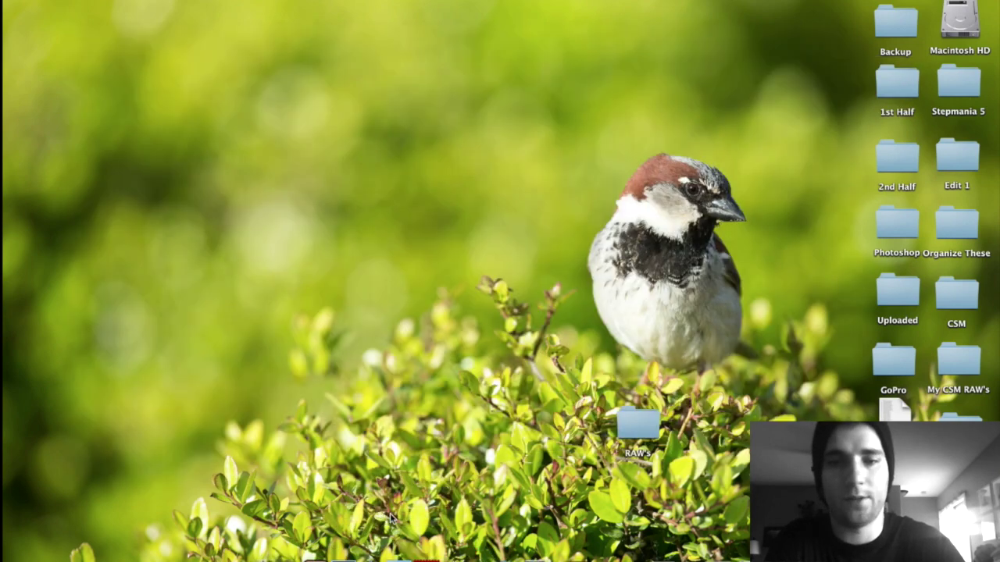
Relaunch Photo Mechanic, shift its window slightly right, and bring up the Ingest dialog
left_click(372, 556)
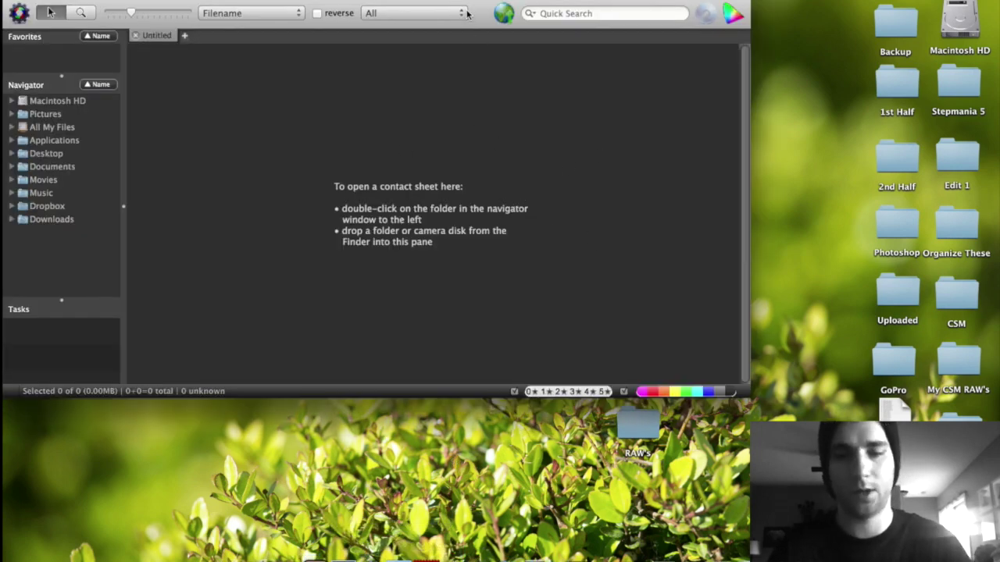
left_click_drag(466, 6, 498, 5)
key("super+g")
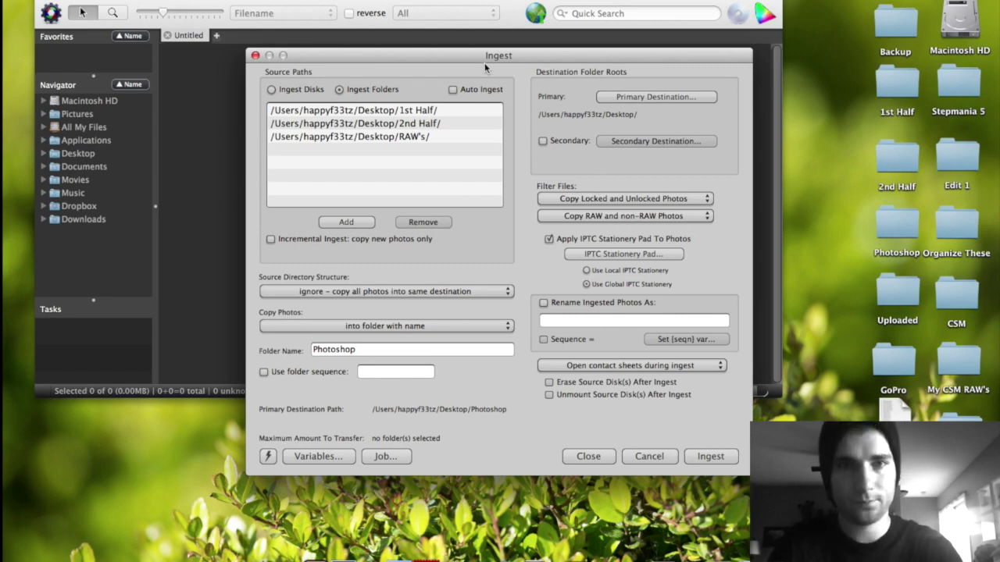
Make the RAW's folder the sole ingest source, totalling 197.5 GB to transfer
left_click_drag(484, 63, 460, 35)
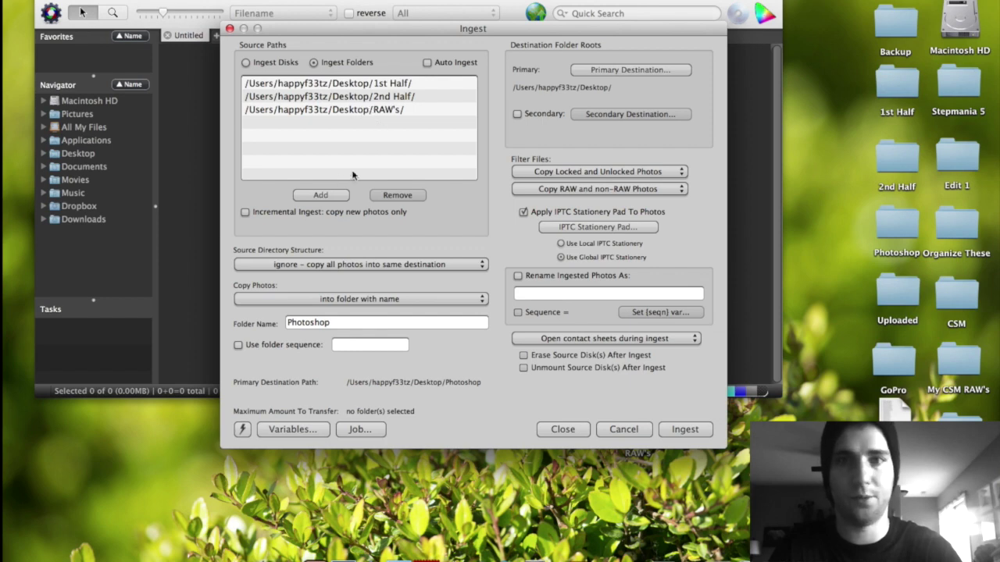
left_click(378, 110)
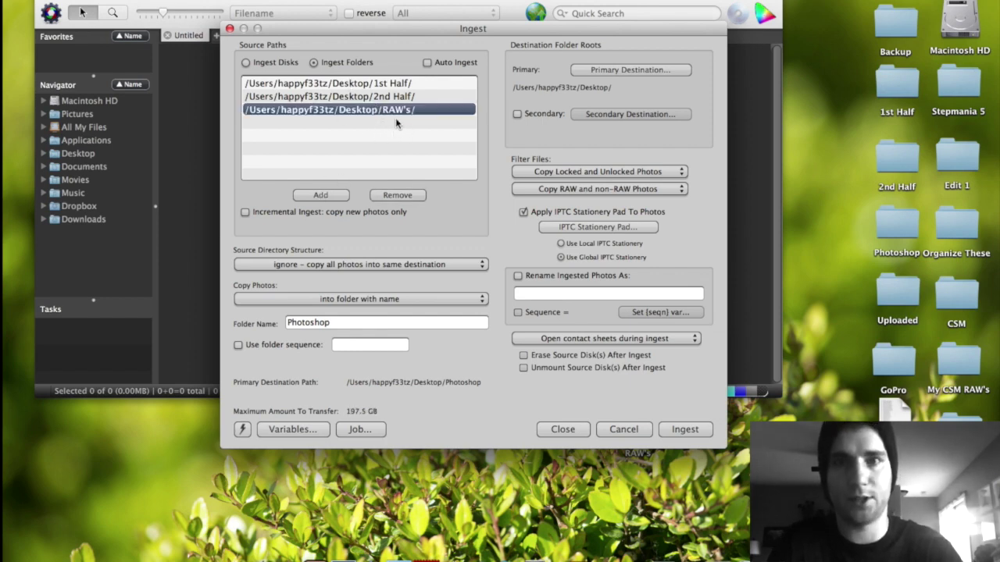
left_click(380, 84, "shift")
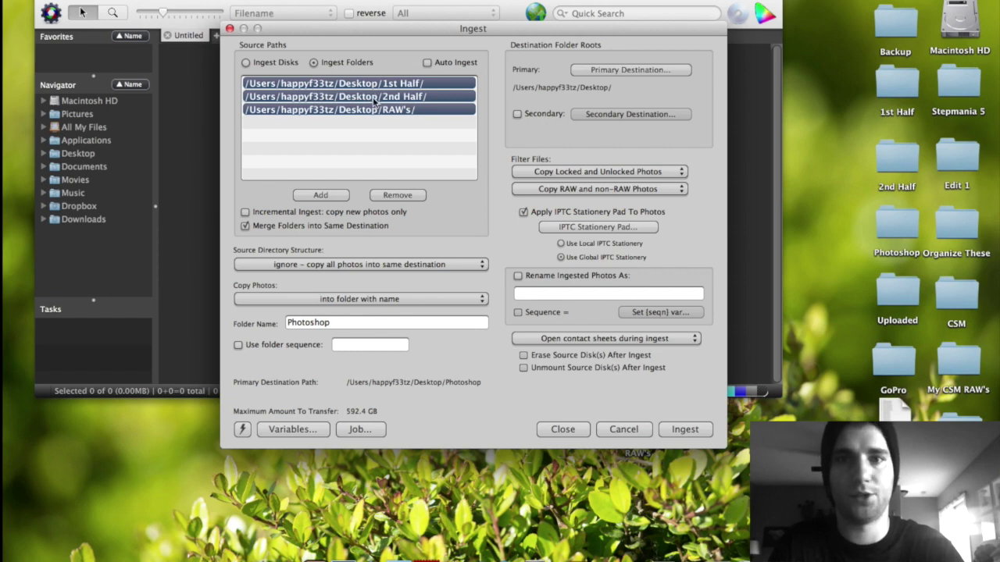
left_click(376, 97)
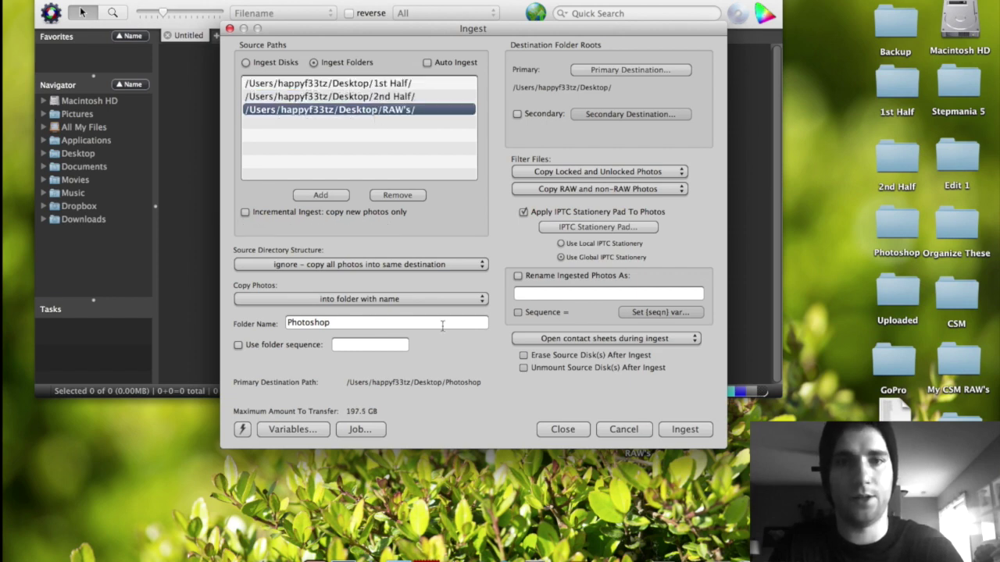
left_click(606, 229)
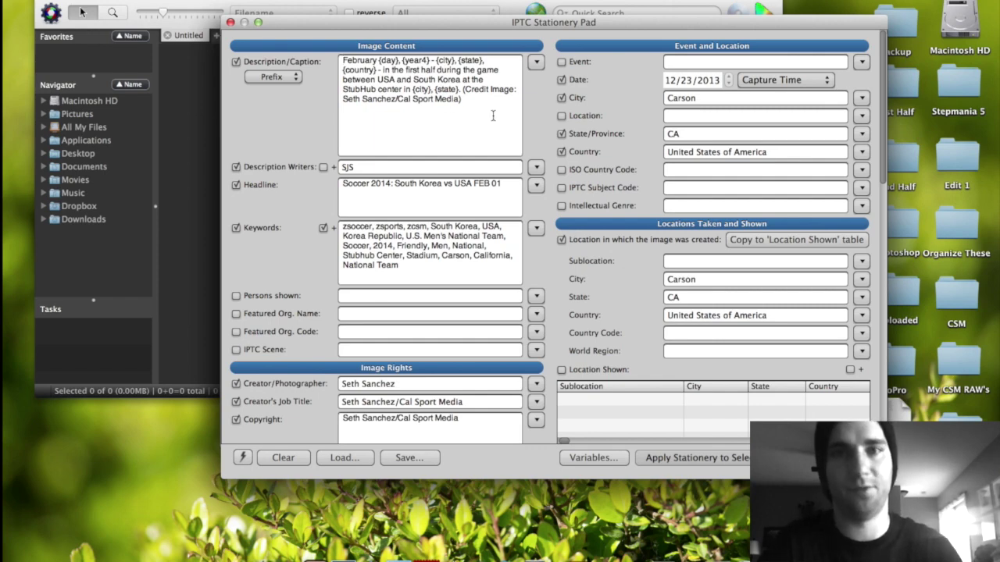
Review the stationery caption template and keywords (zsoccer, zsports, zcsm, South Korea, USA, Soccer, Carson, etc.)
left_click_drag(450, 98, 318, 54)
left_click_drag(462, 100, 337, 56)
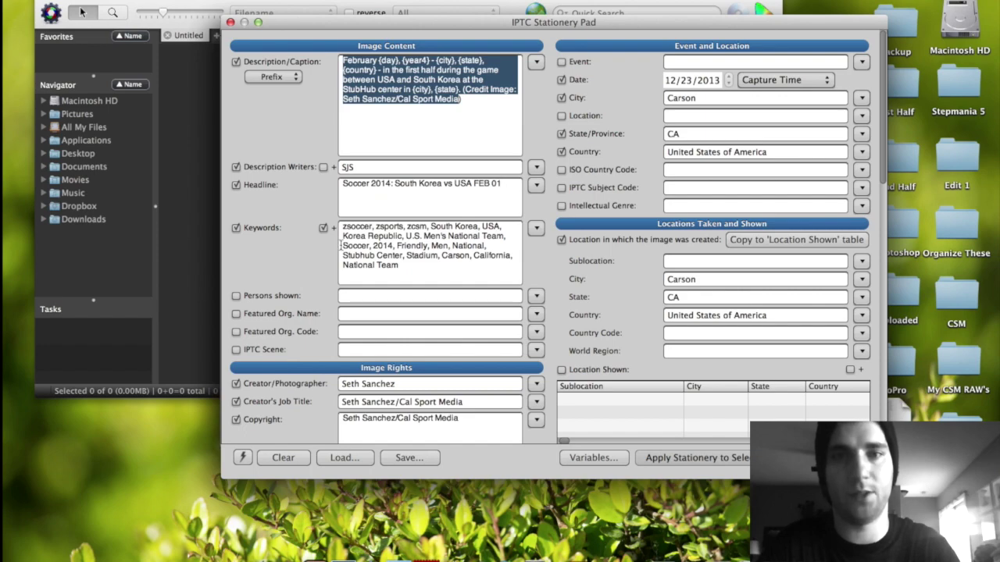
left_click_drag(450, 264, 296, 204)
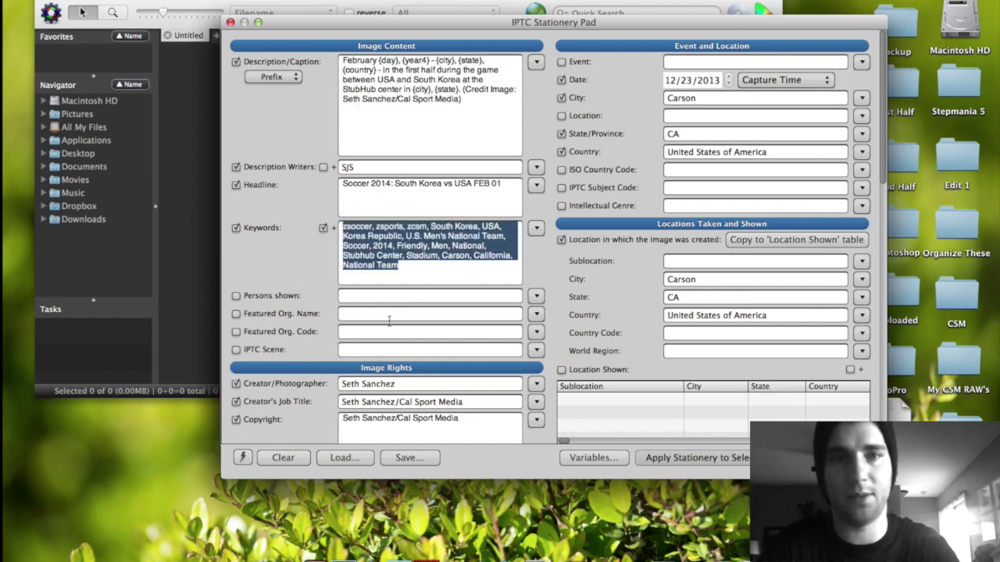
scroll(325, 353, "down", 10)
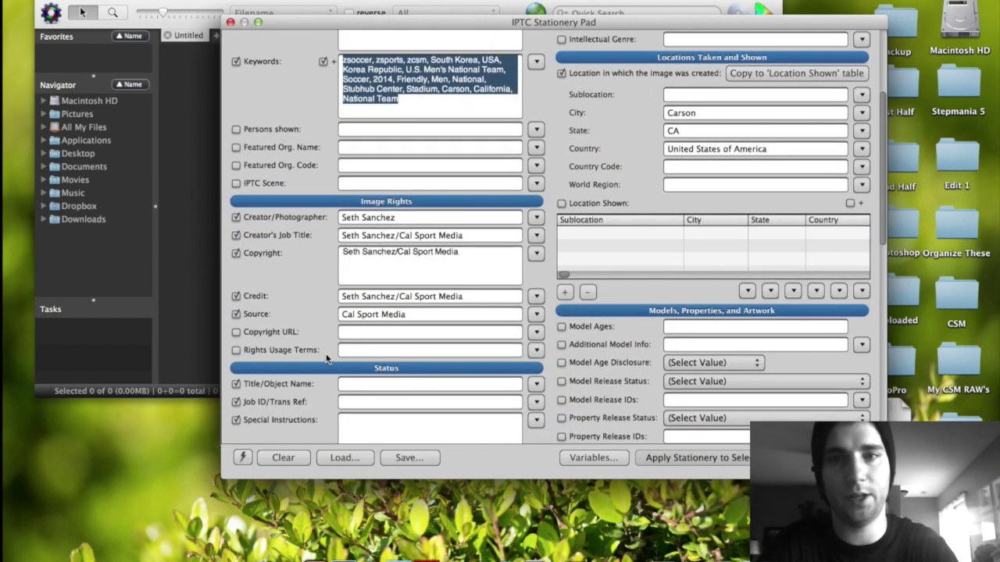
scroll(325, 358, "up", 10)
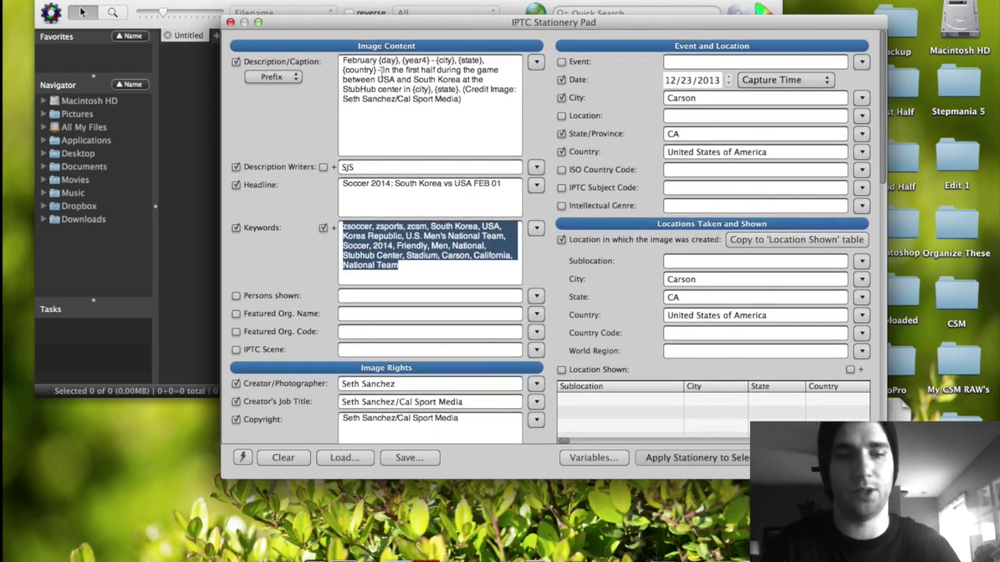
left_click(382, 72)
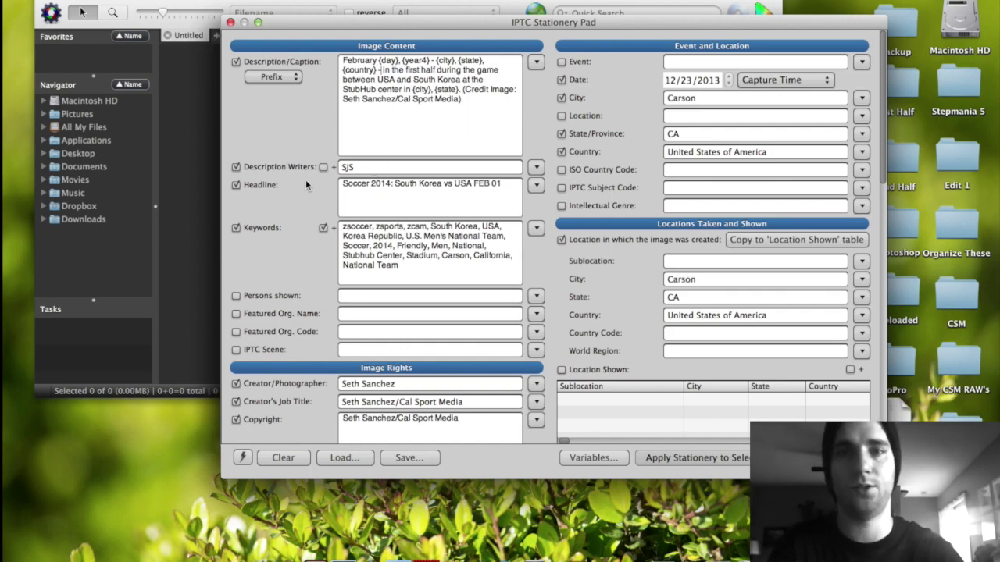
scroll(306, 180, "down", 5)
scroll(305, 180, "up", 4)
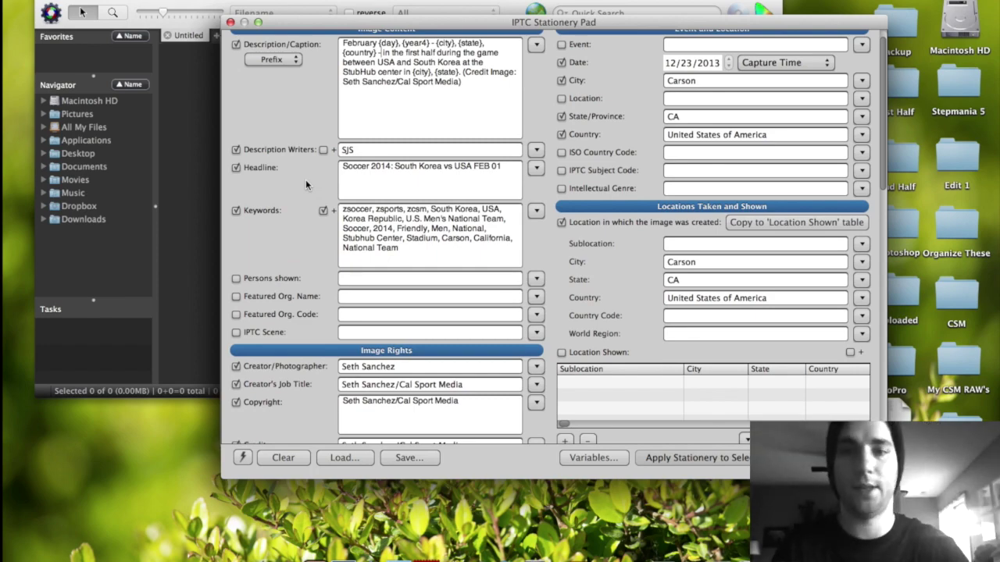
scroll(306, 179, "down", 3)
scroll(305, 180, "down", 4)
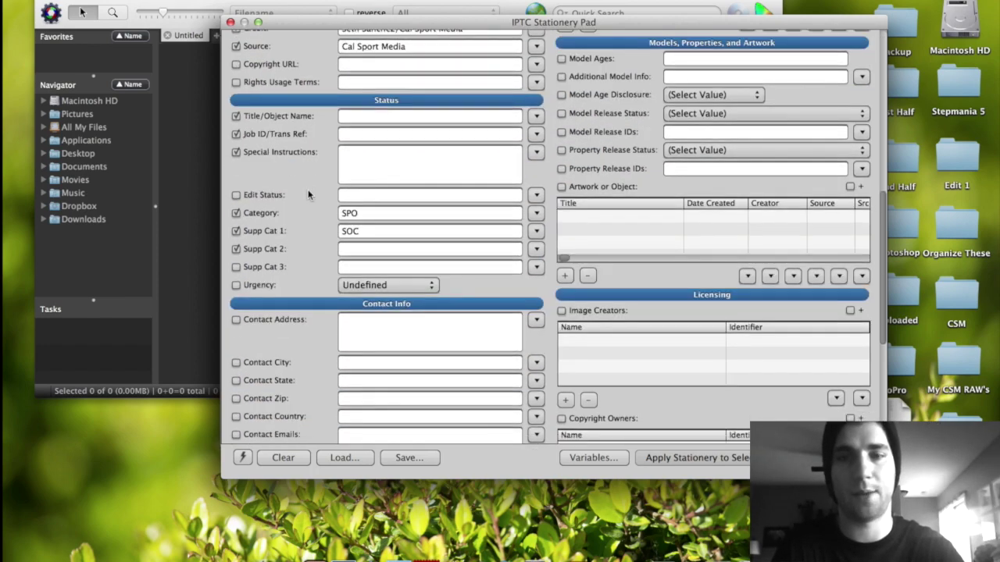
left_click(349, 249)
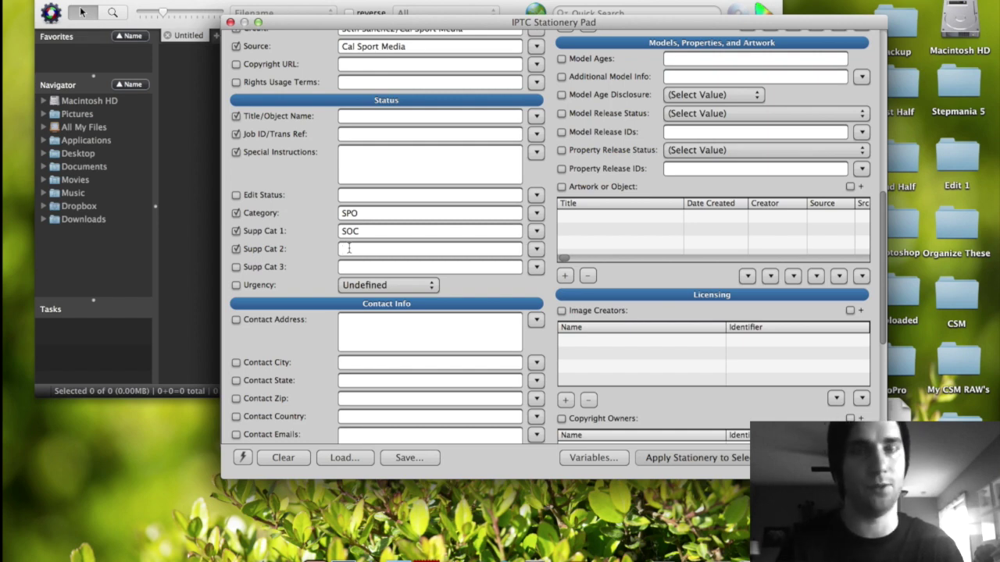
type("N")
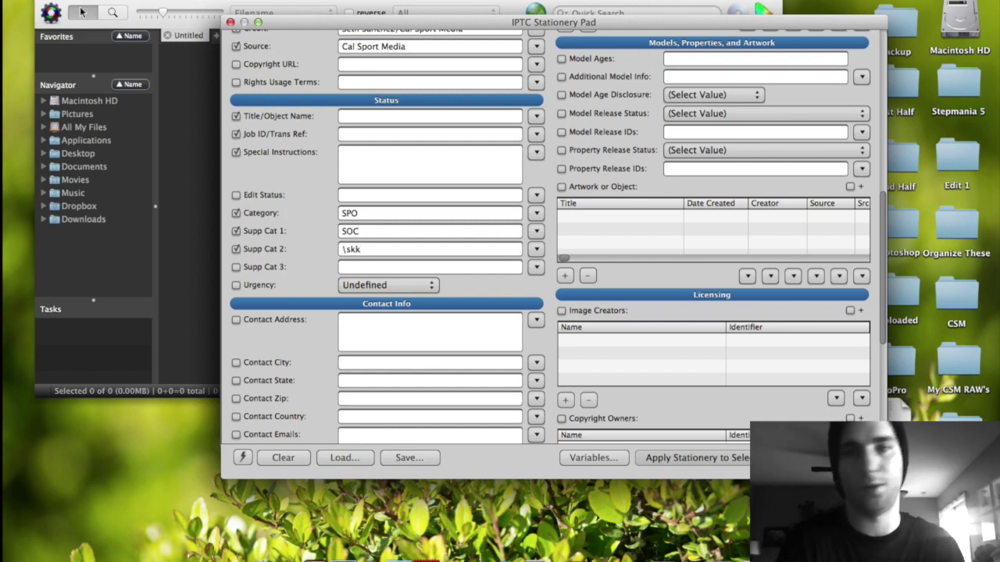
type("skk9\\")
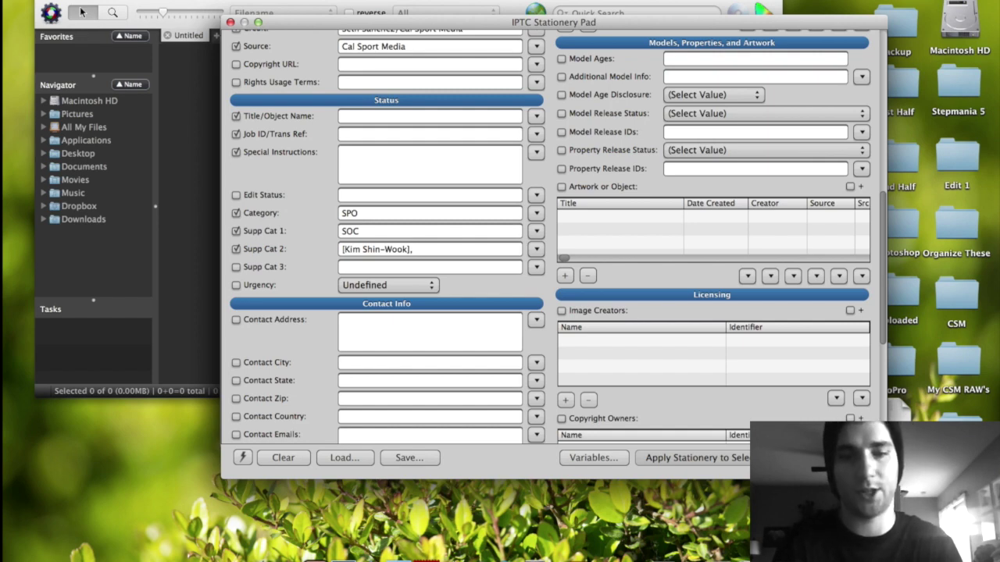
type(", \\skk10")
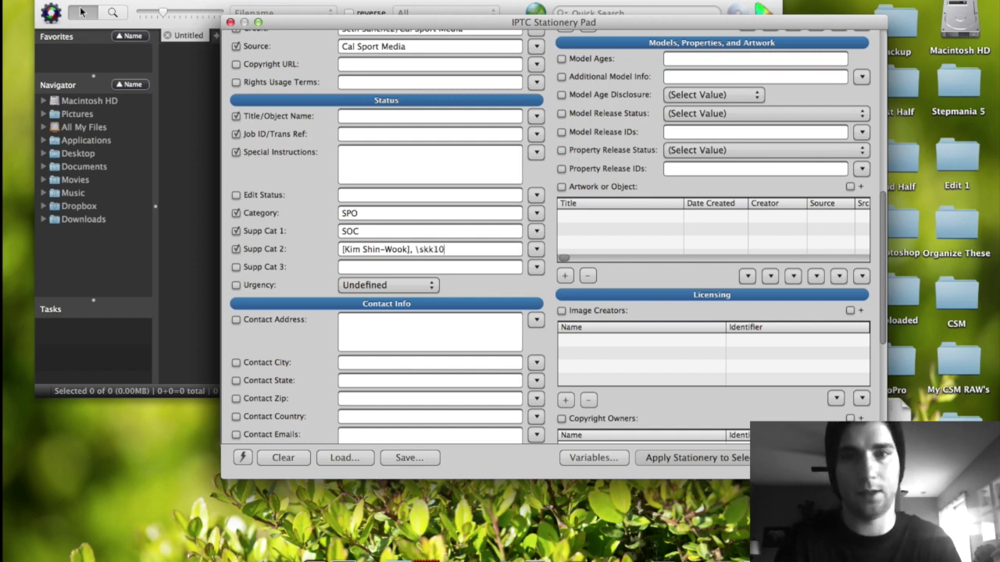
type("\\")
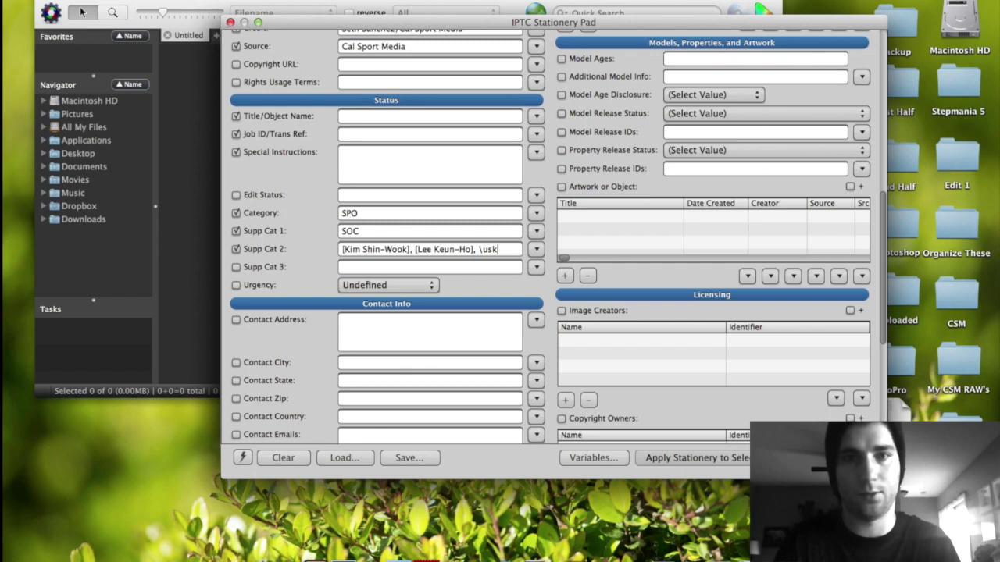
type(", \\usk2\\")
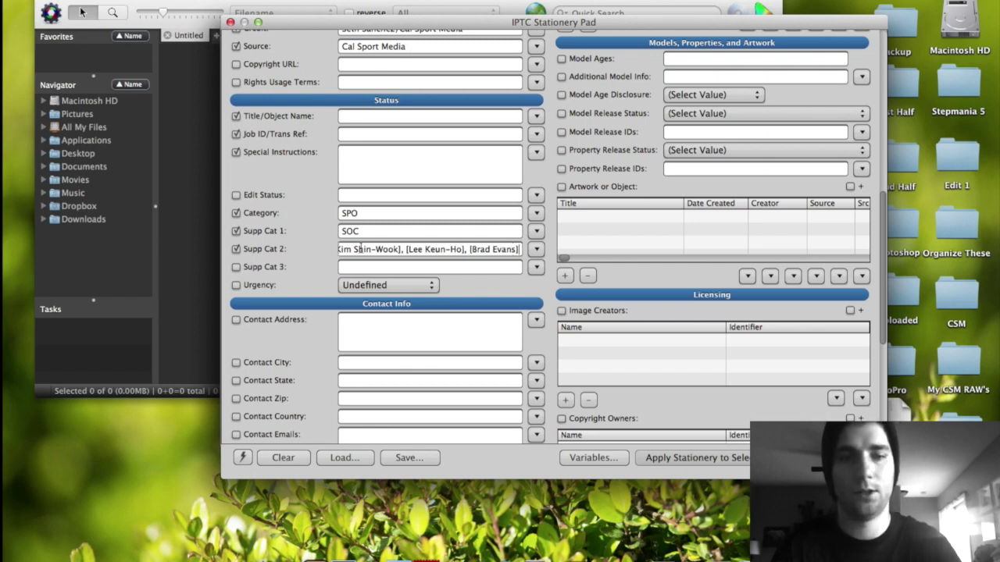
triple_click(373, 250)
key("BackSpace")
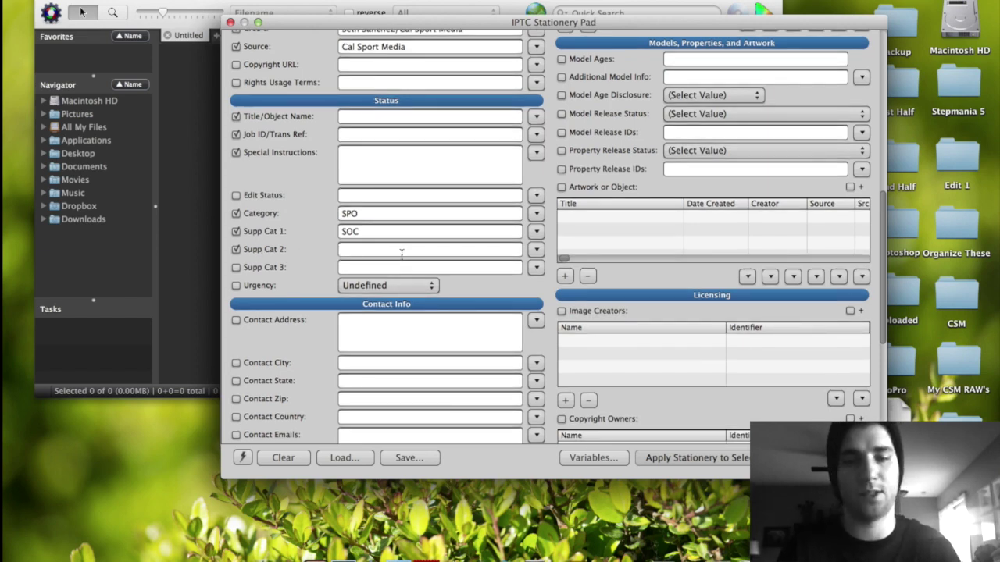
type("V")
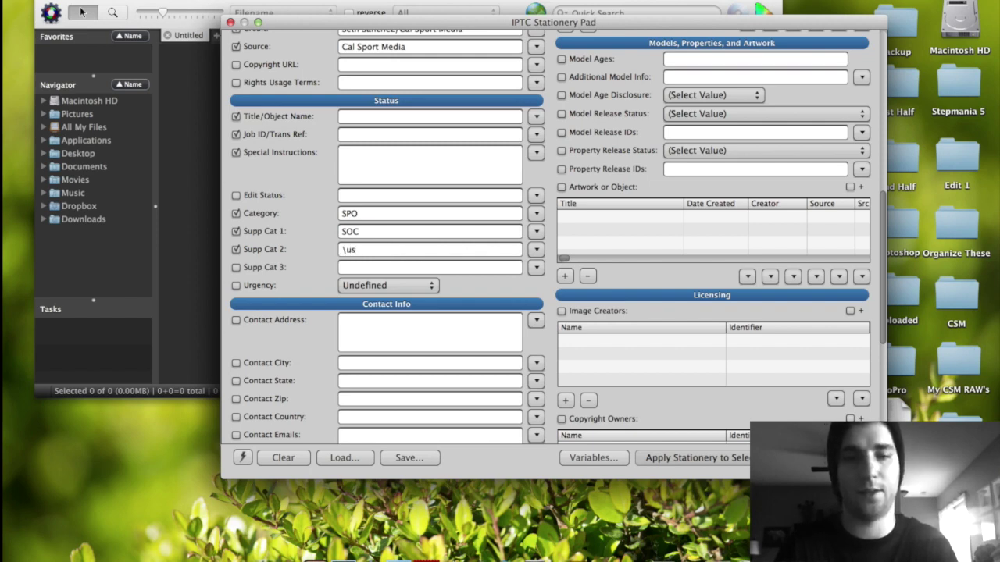
type("usk2\\")
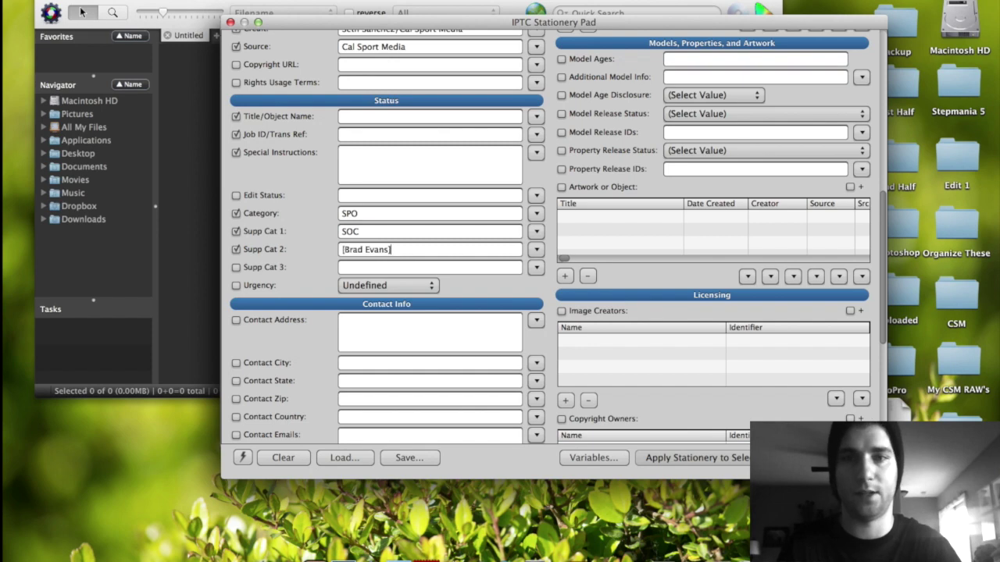
triple_click(431, 247)
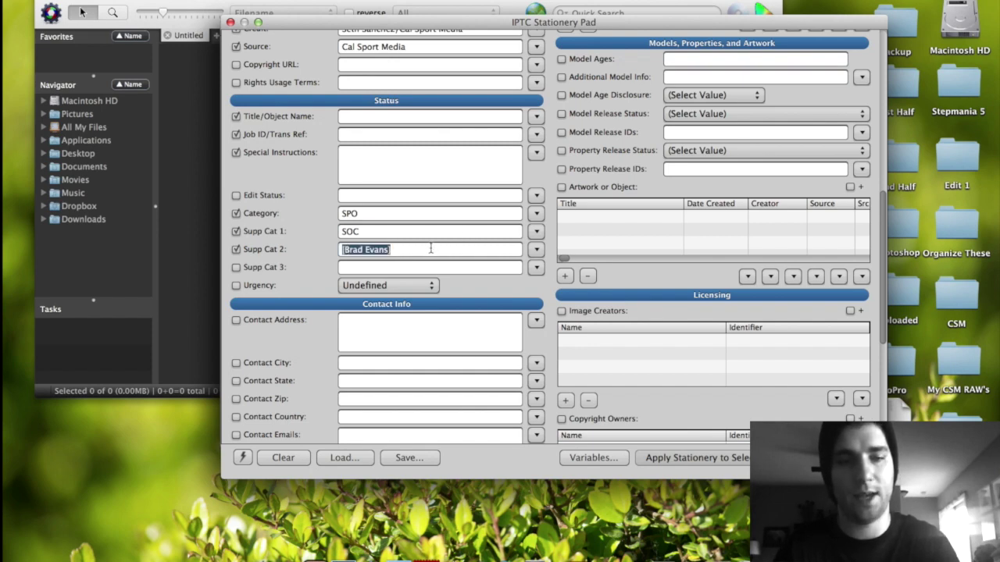
key("BackSpace")
type("\\us")
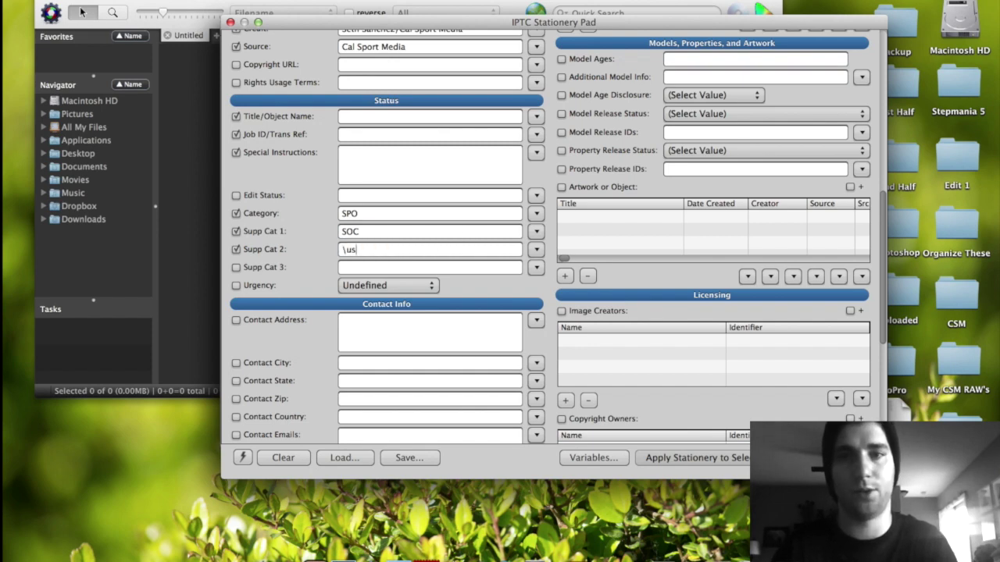
type("2\\")
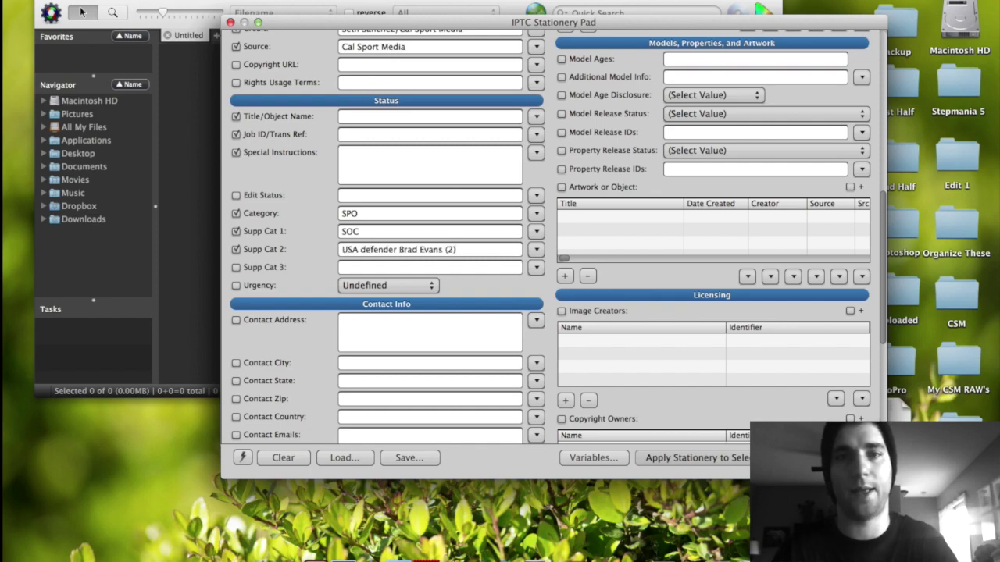
triple_click(434, 250)
key("BackSpace")
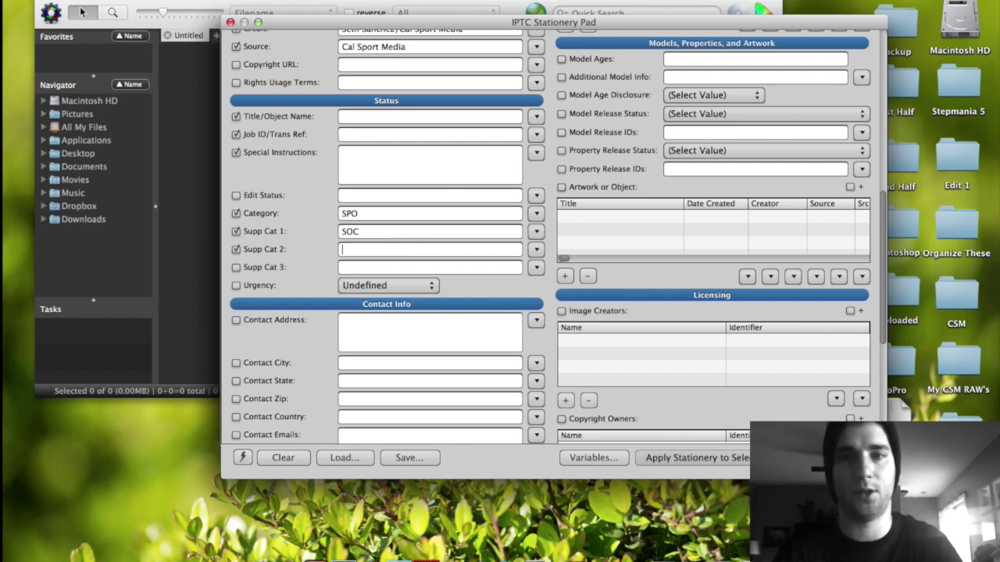
Finish reviewing the stationery caption and return to the ingest settings
scroll(354, 188, "up", 10)
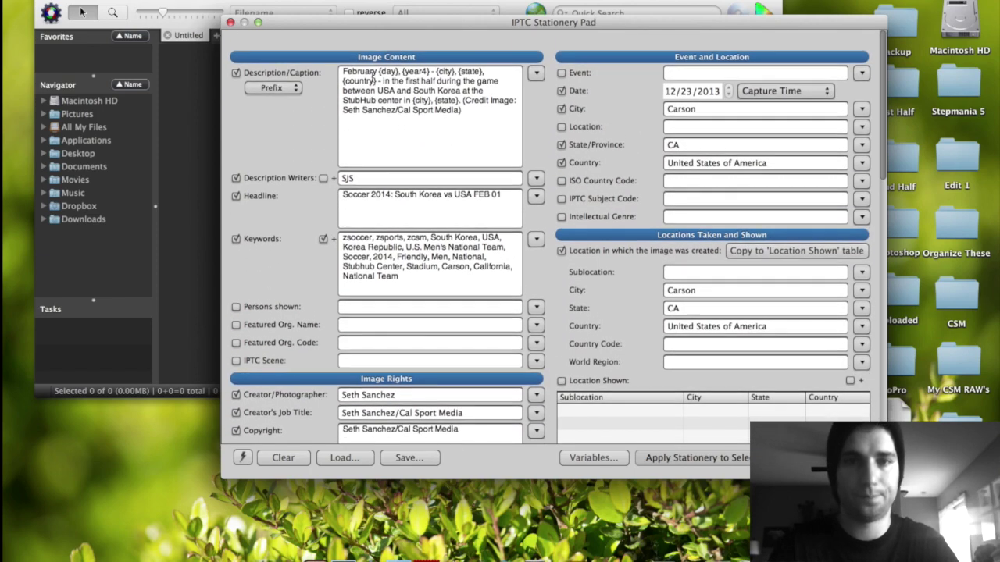
left_click_drag(377, 70, 373, 80)
left_click(401, 147)
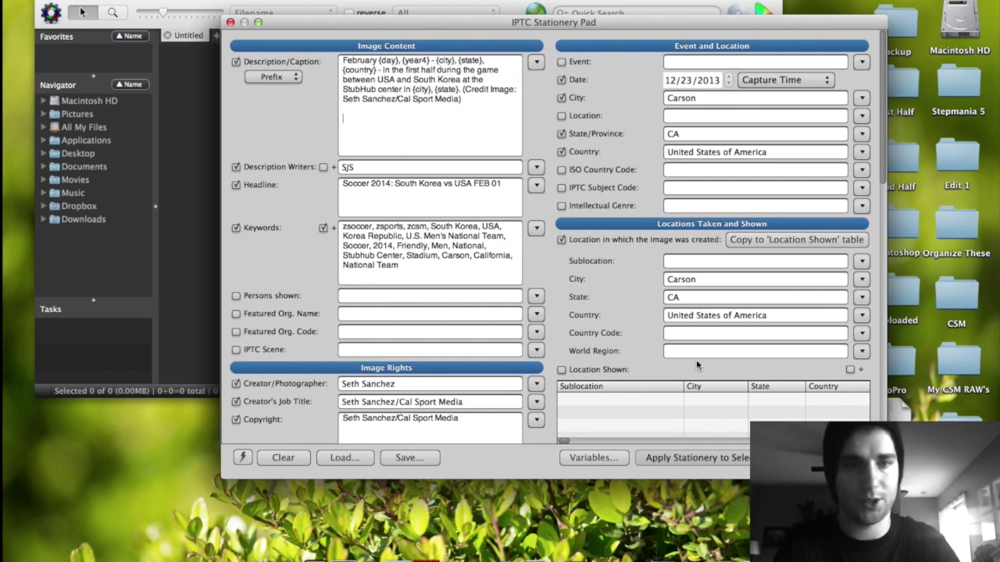
key("Return")
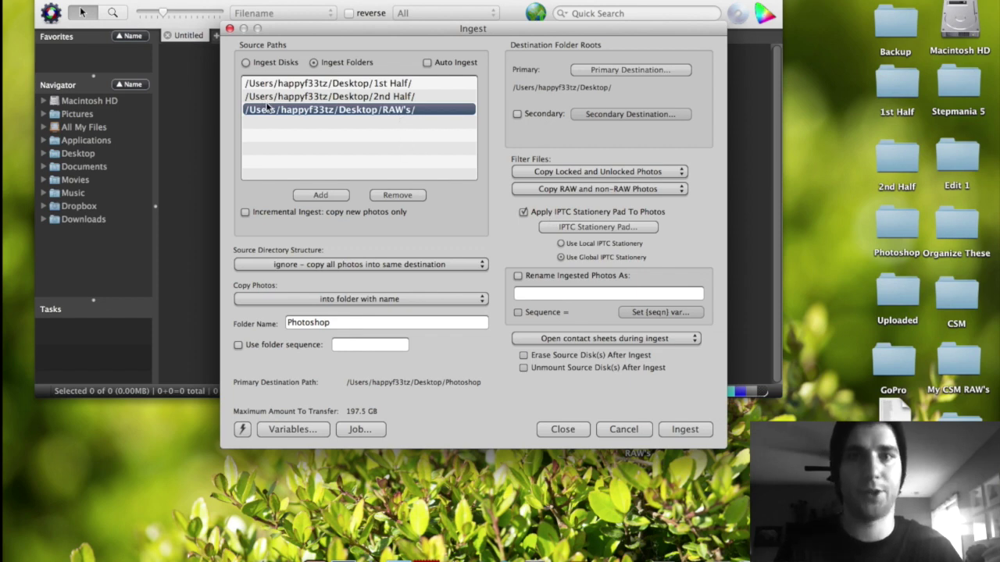
Recheck the IPTC stationery template, then start ingesting into the Desktop Photoshop folder
left_click(576, 228)
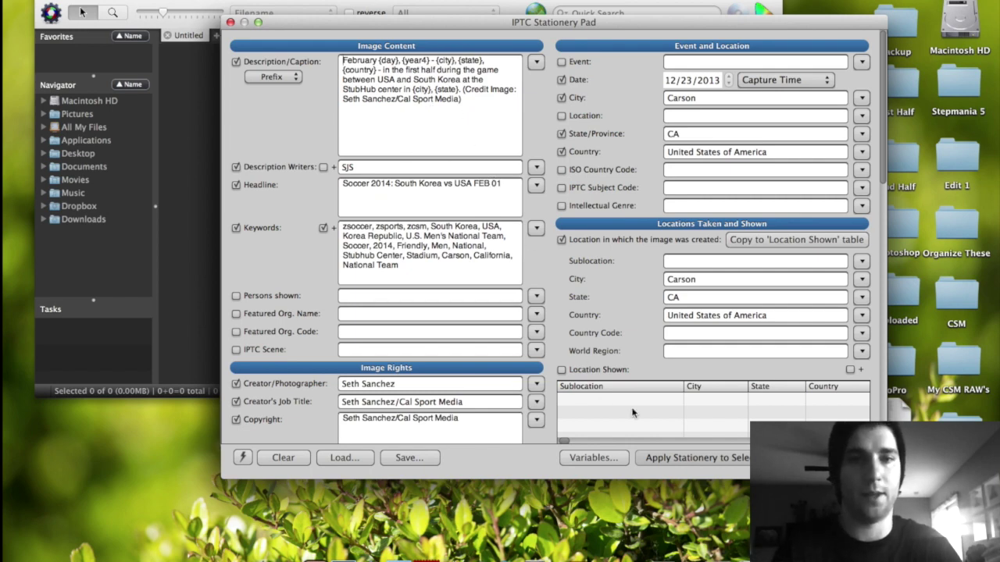
key("Return")
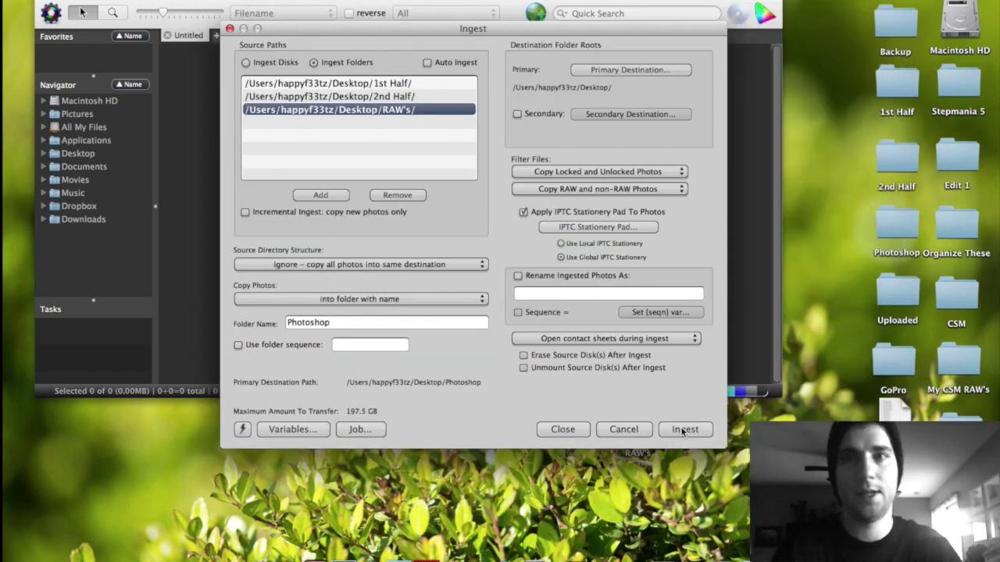
left_click(683, 430)
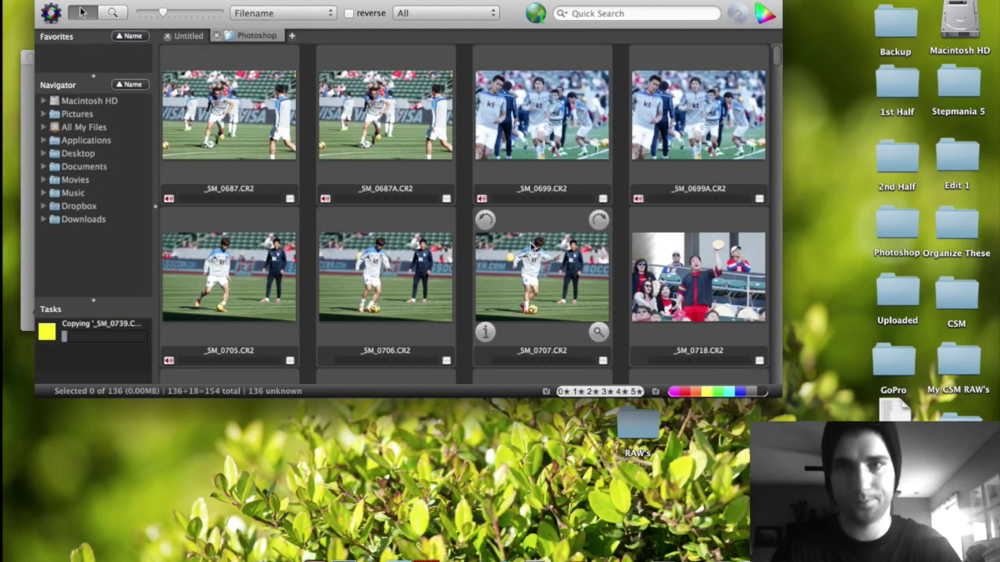
After all 268 photos ingest, compare the first two shots and open _SM_0687.CR2 in Photoshop
left_click(405, 163)
left_click(234, 102)
left_click(382, 109)
left_click(240, 80)
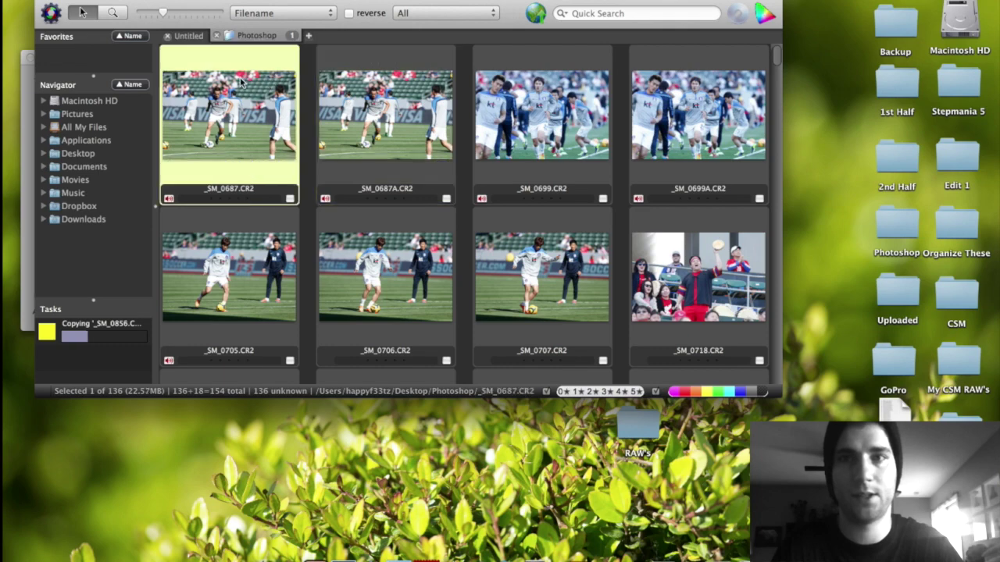
left_click(382, 110)
scroll(430, 249, "down", 5)
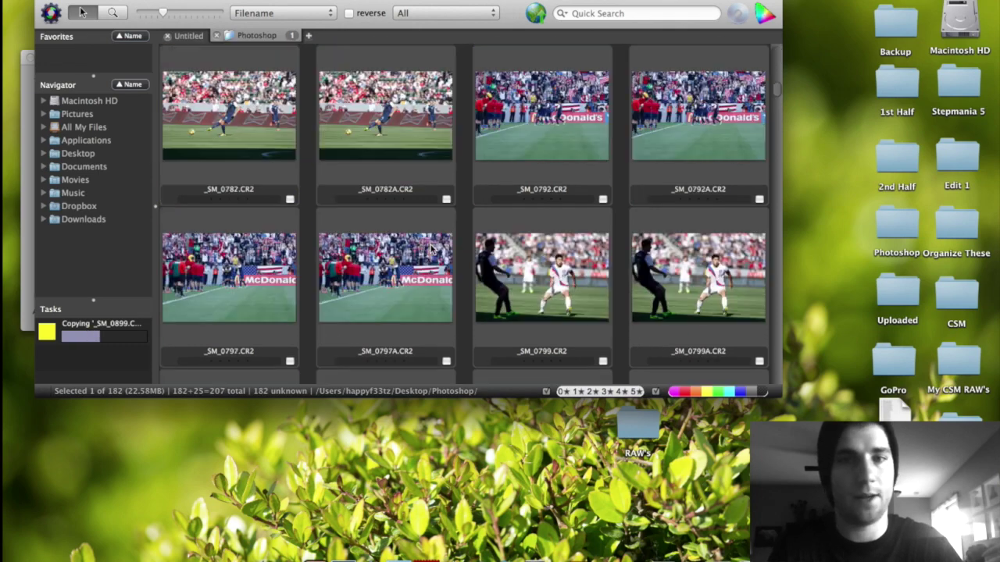
scroll(431, 248, "up", 5)
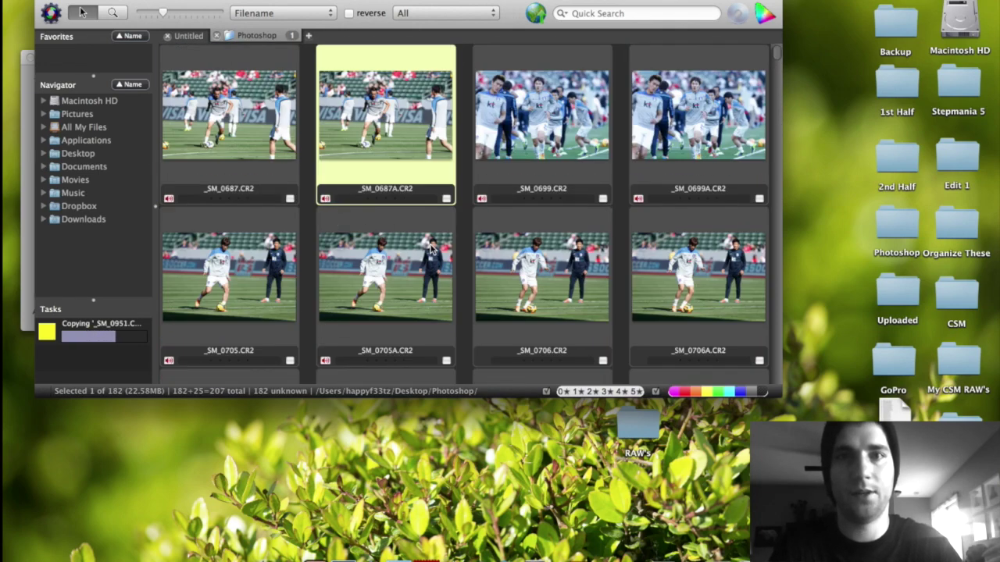
mouse_move(385, 90)
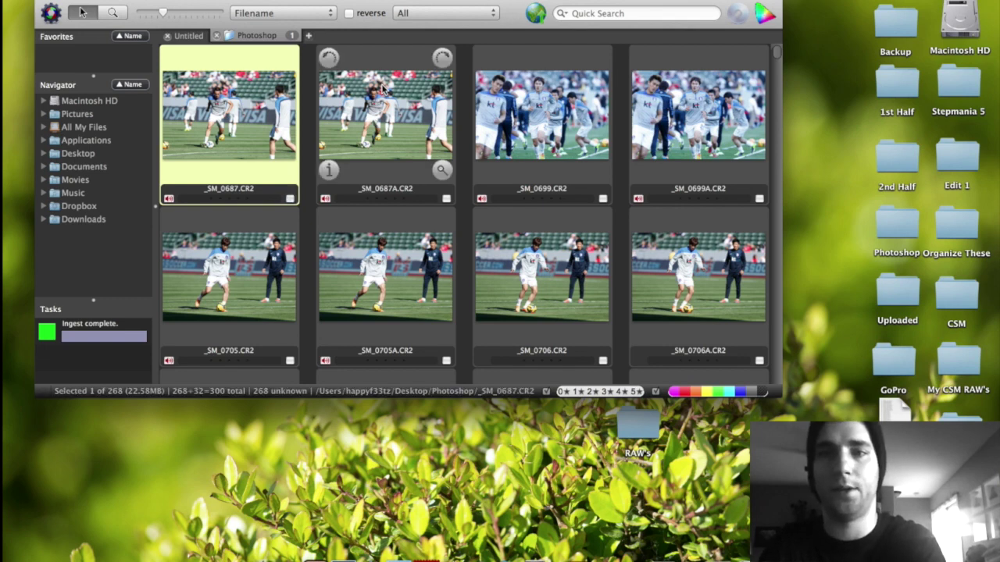
key("super+e")
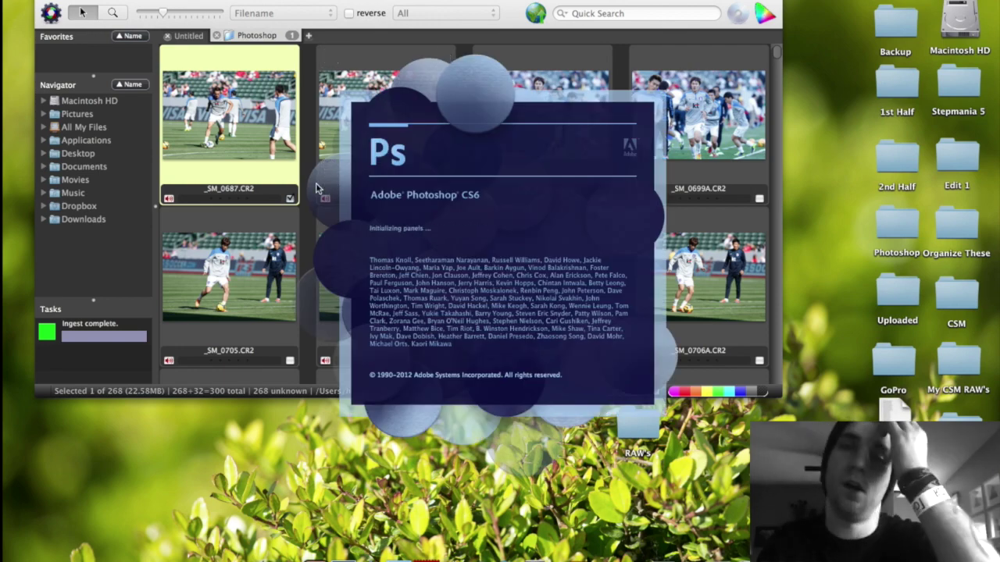
Cancel the Camera Raw preview of _SM_0687.CR2 and switch back to Photo Mechanic
left_click(215, 172)
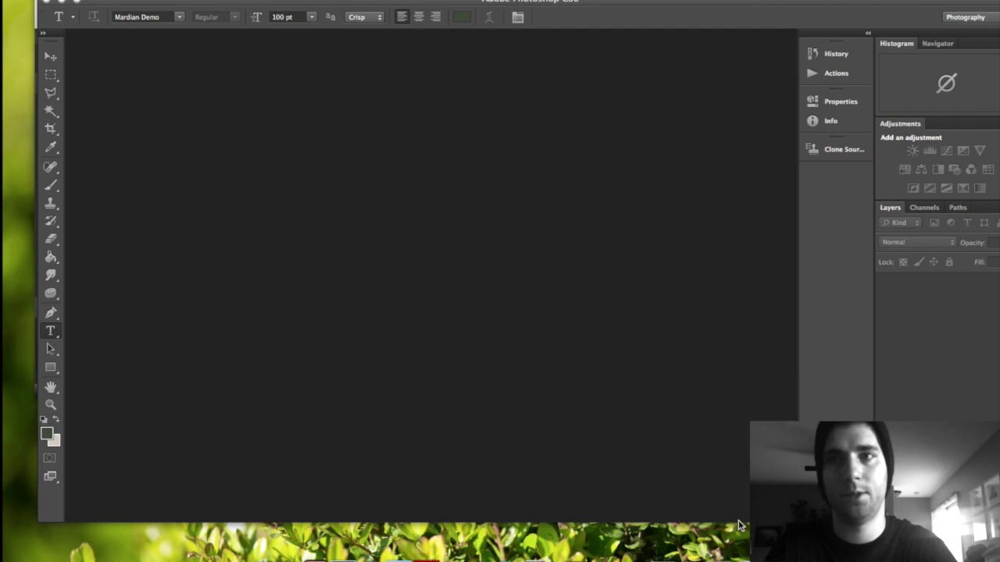
key("Escape")
left_click(48, 3)
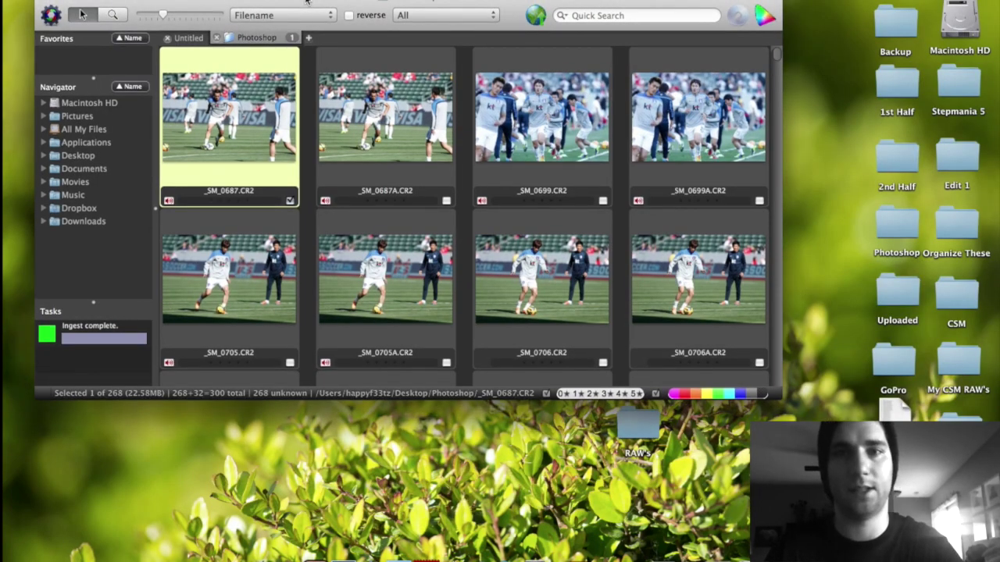
Tag the keeper photos from _SM_0687A.CR2 through the crowd shot _SM_0718A.CR2
left_click(404, 68)
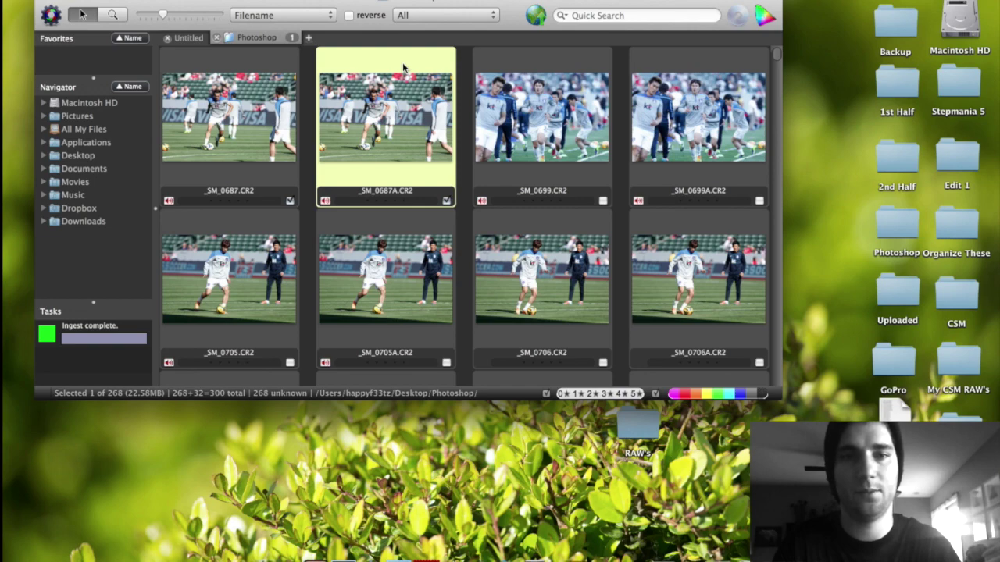
key("Right")
key("t")
key("Down")
key("t")
key("Left")
key("t")
key("Left")
key("t")
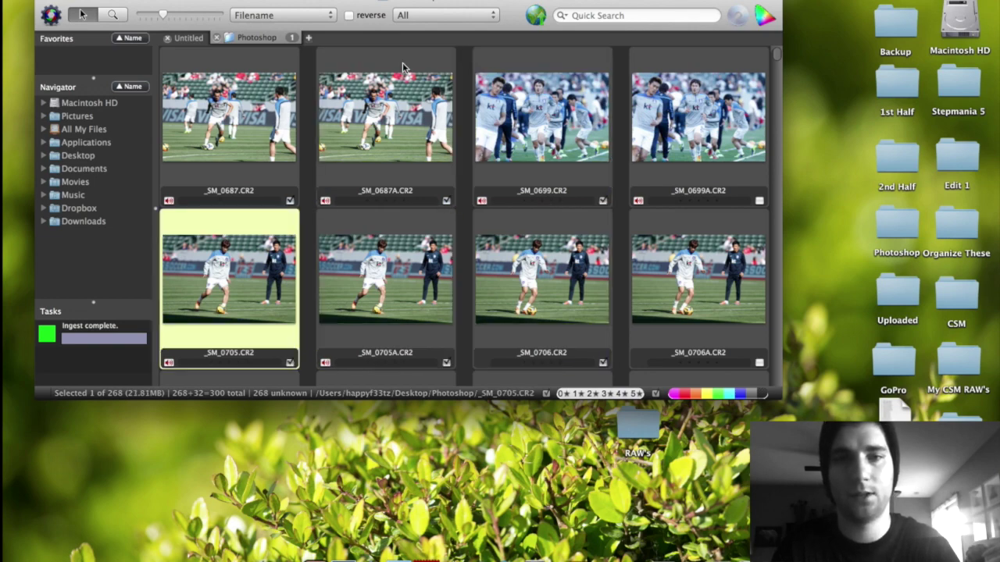
key("t")
key("Right")
key("t")
key("Down")
key("Right")
key("Right")
key("t")
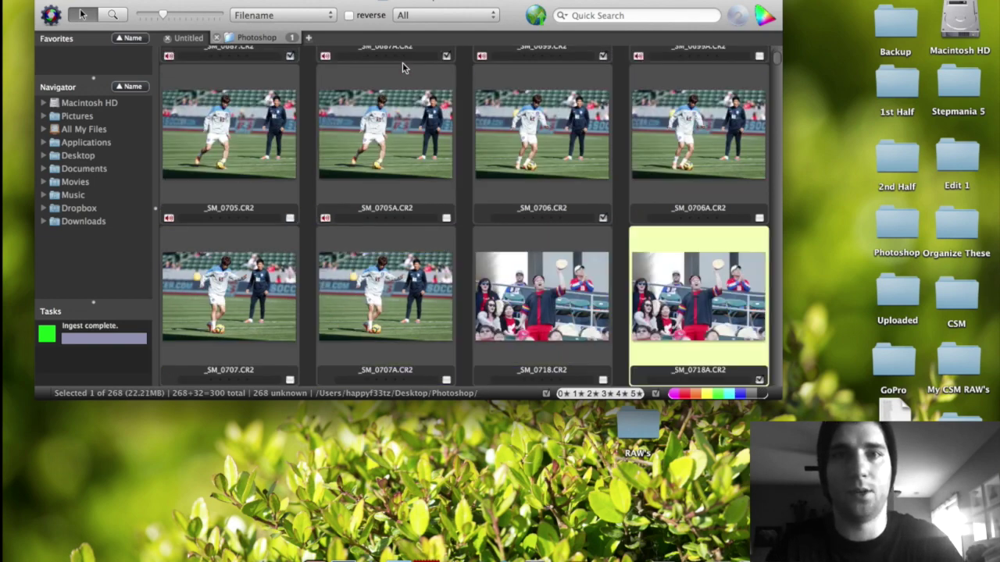
Filter the contact sheet to show only the 43 tagged photos
left_click(439, 15)
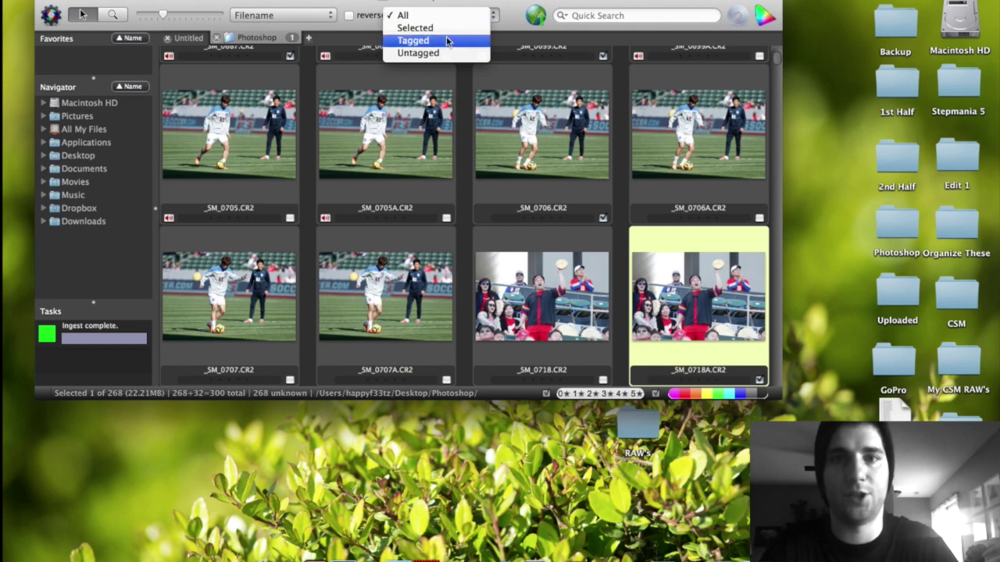
left_click(446, 40)
scroll(396, 208, "up", 2)
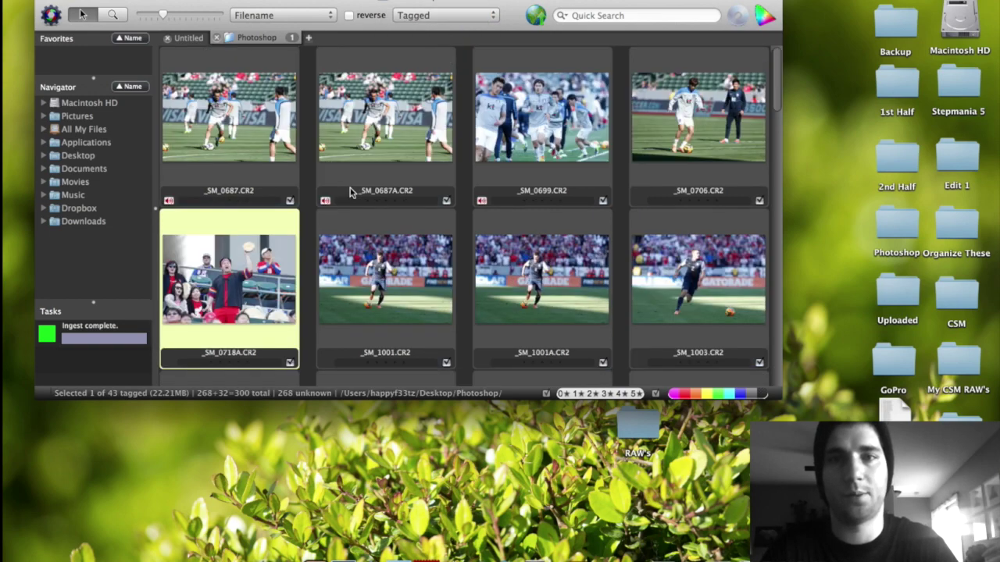
scroll(407, 313, "down", 10)
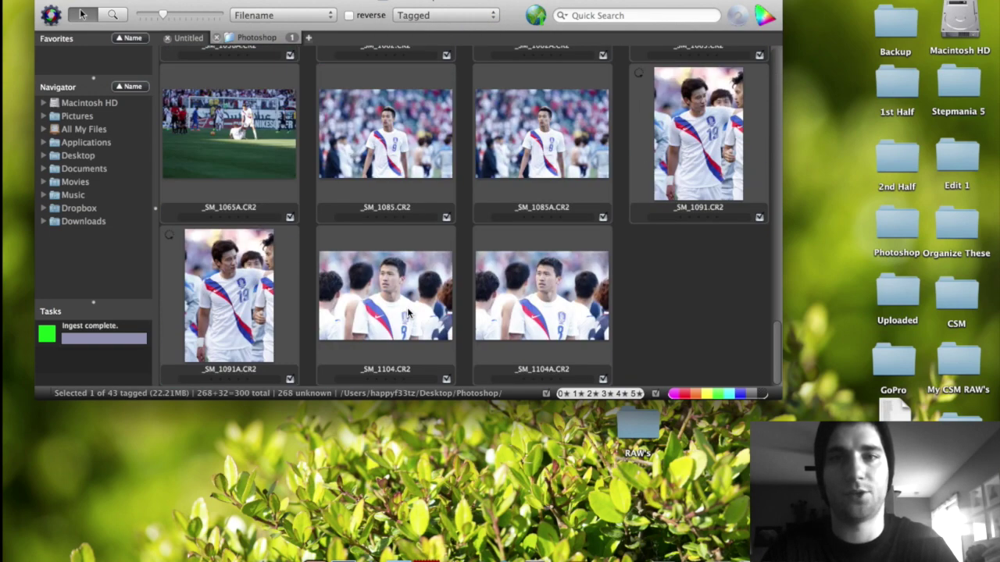
scroll(407, 313, "up", 10)
Check the IPTC info of _SM_0687.CR2 and close it without further changes
left_click(397, 99)
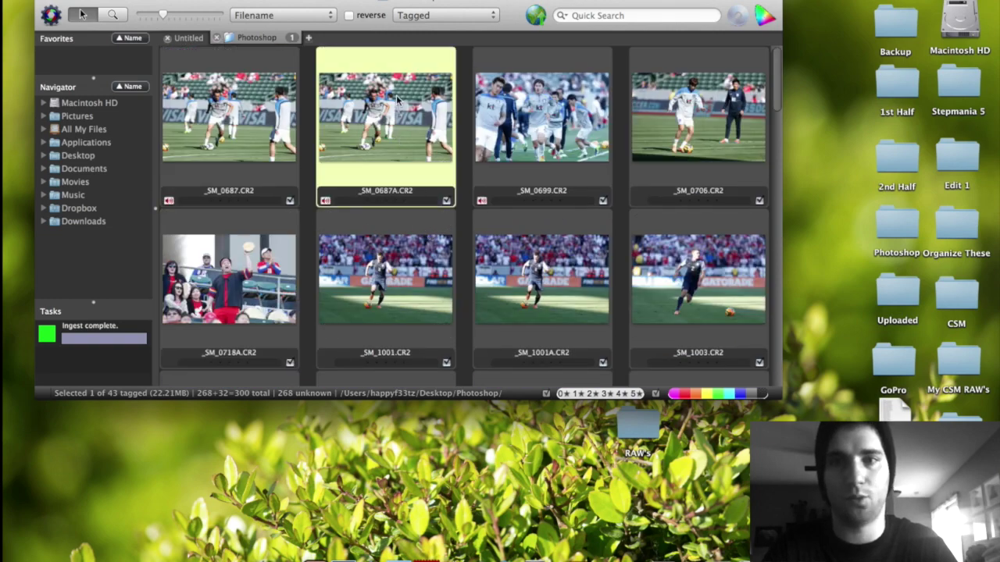
left_click(181, 174)
key("super+i")
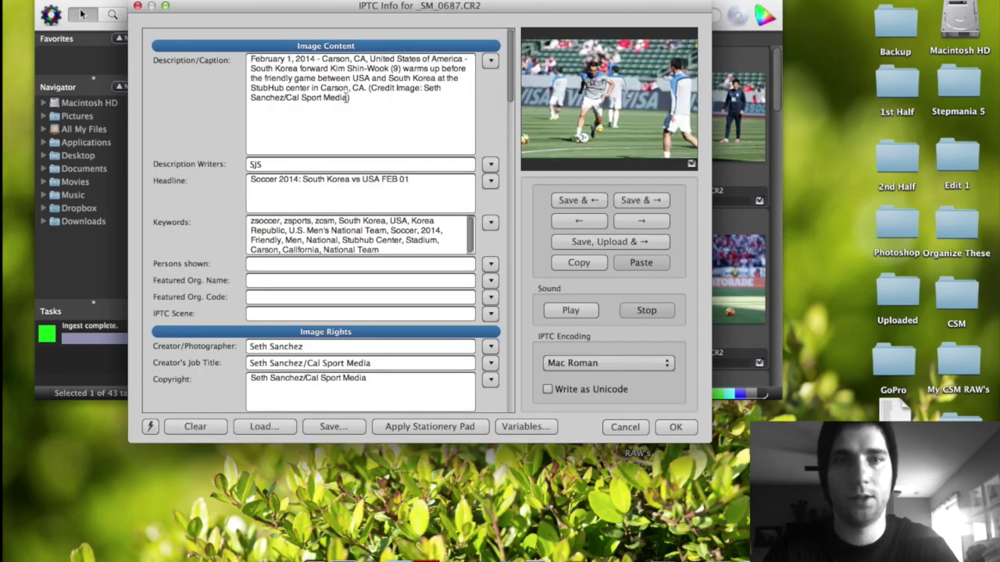
left_click(645, 203)
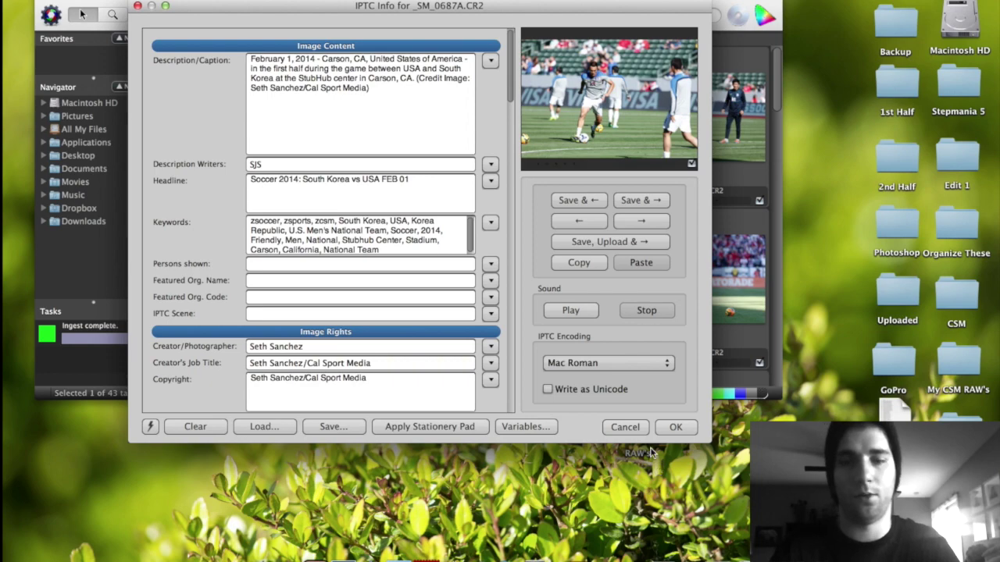
left_click(639, 431)
Select all 43 tagged photos and open them together for editing
mouse_move(476, 250)
key("super+a")
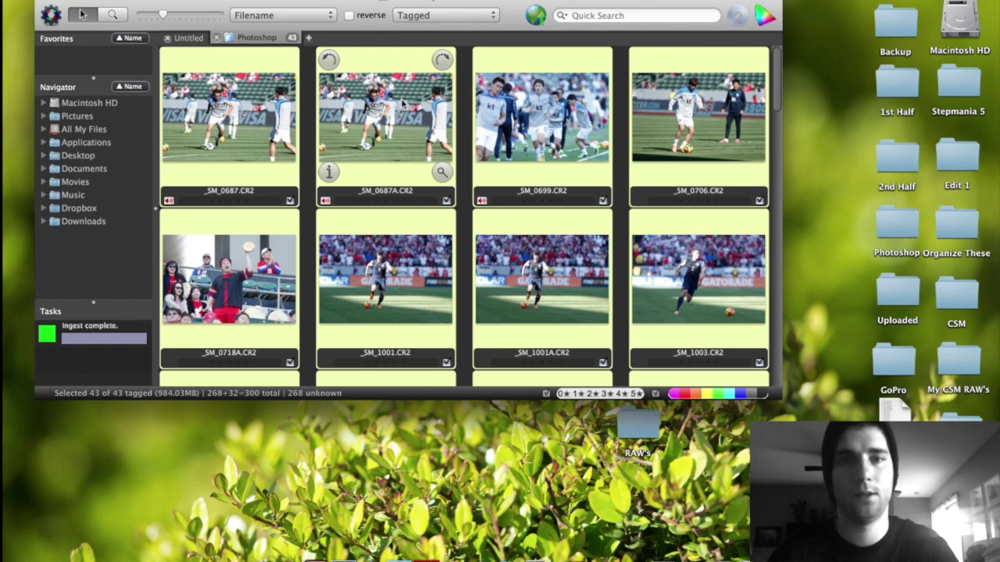
key("super+i")
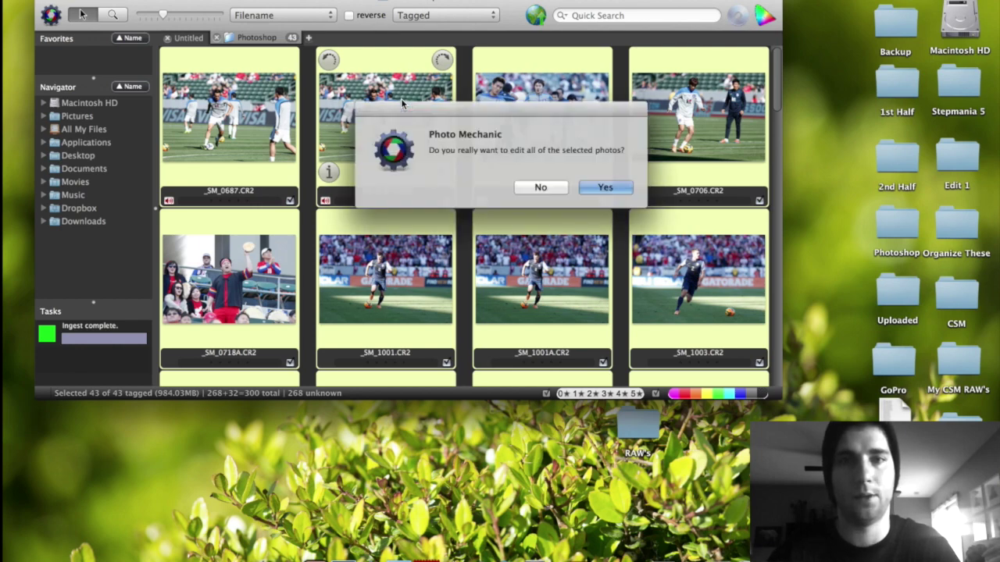
Load all 43 tagged photos into Camera Raw, then cancel and close the empty Photoshop window
left_click(601, 188)
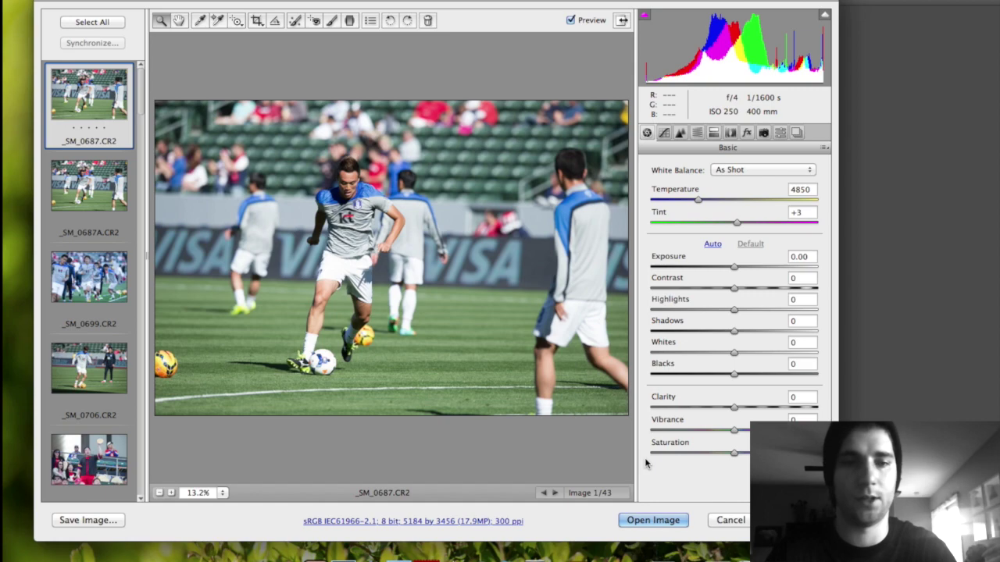
left_click(730, 521)
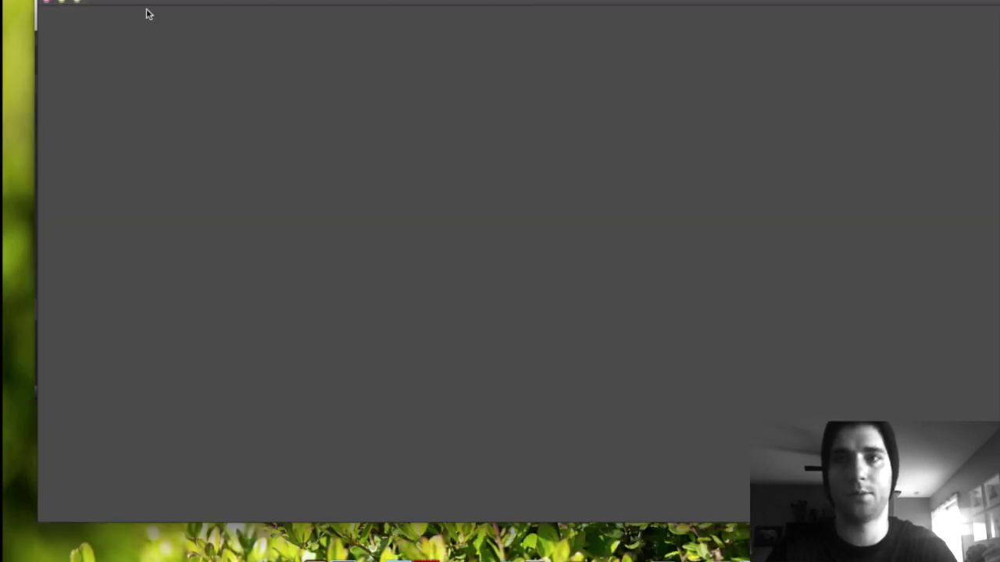
left_click(47, 1)
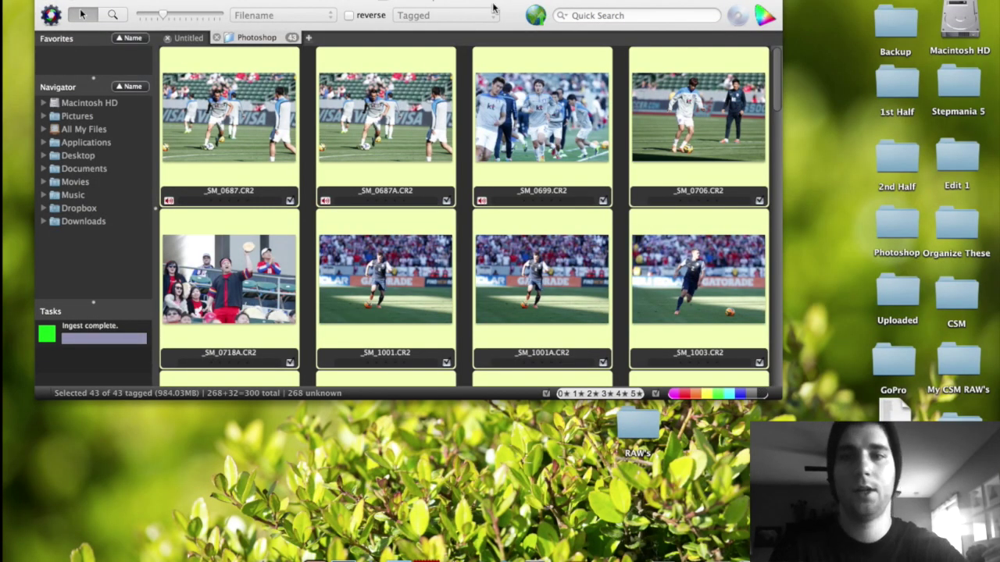
mouse_move(405, 136)
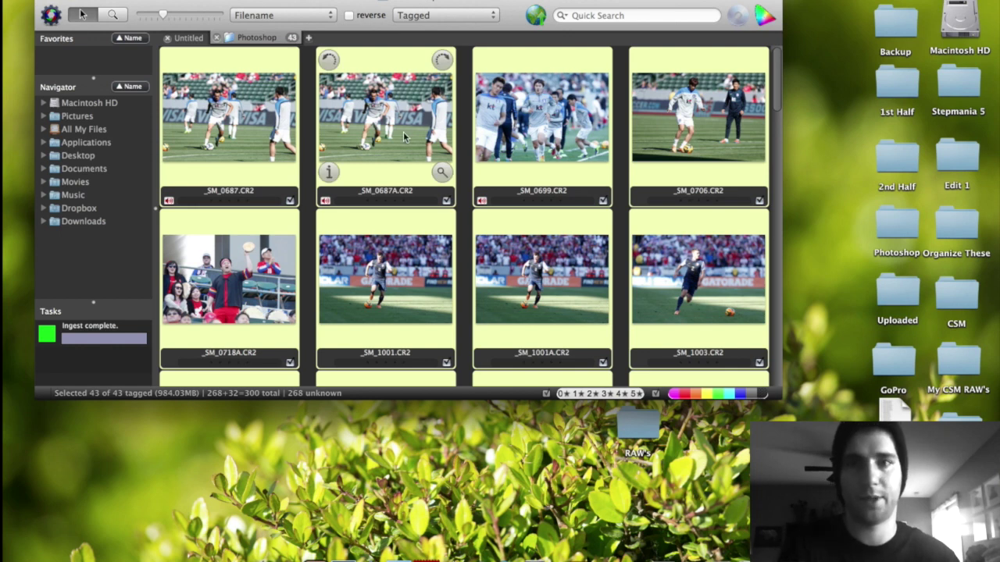